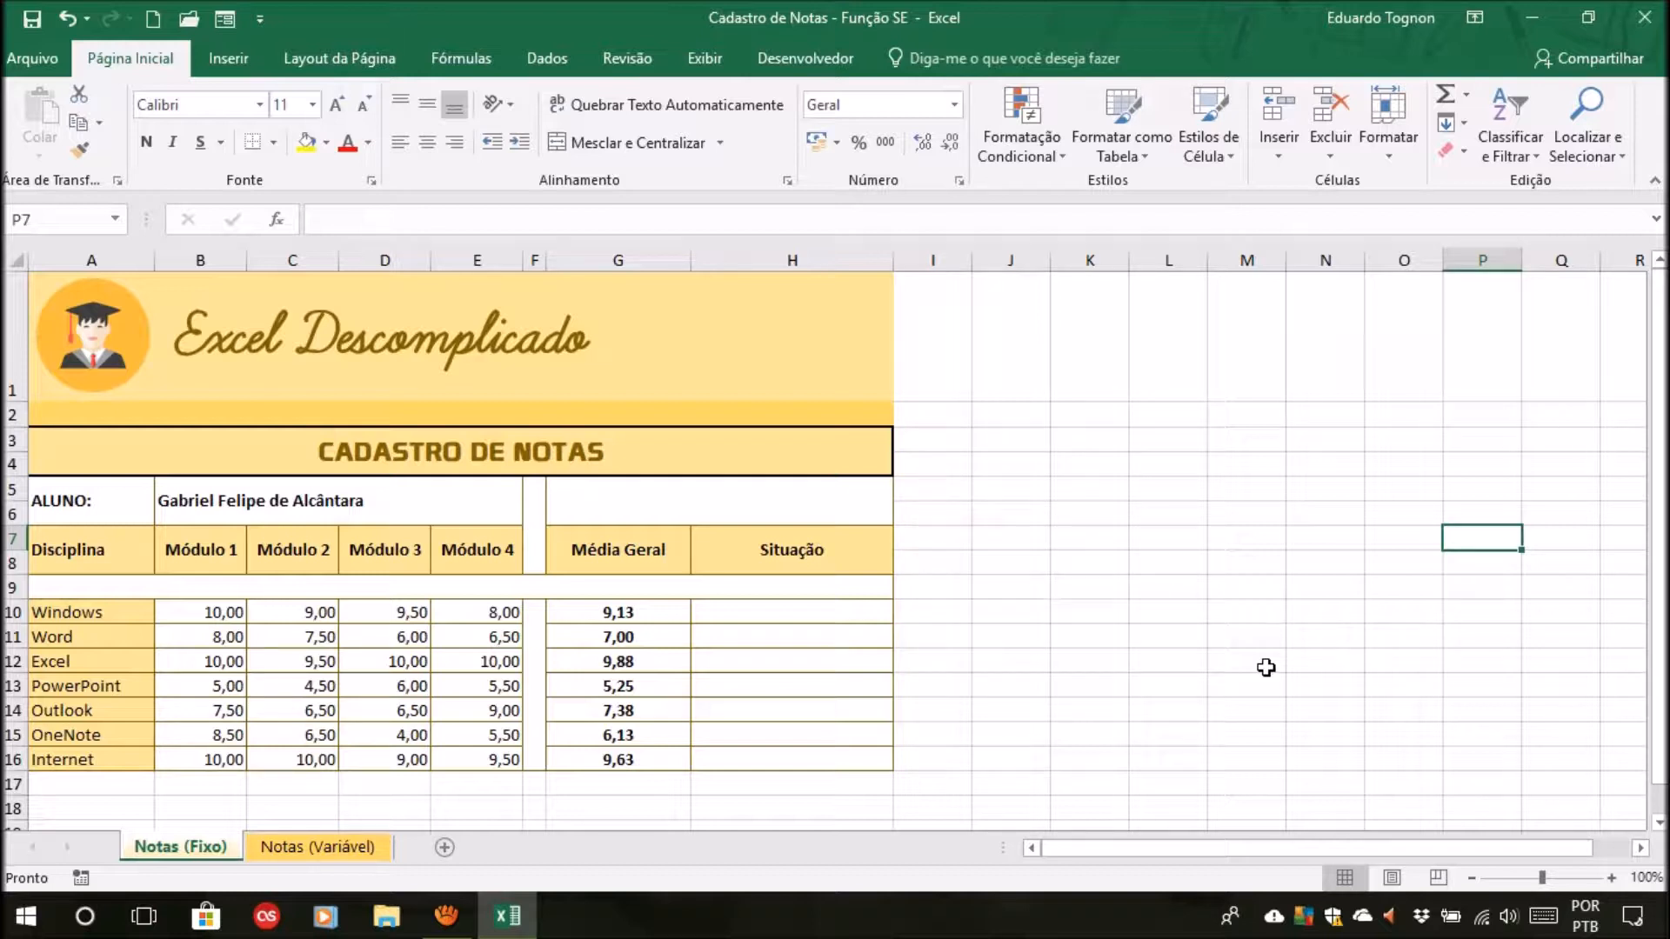
Examine the grade sheet's student field, subjects, module grades, and the average formula and Situação cell in the Windows row
click(1075, 668)
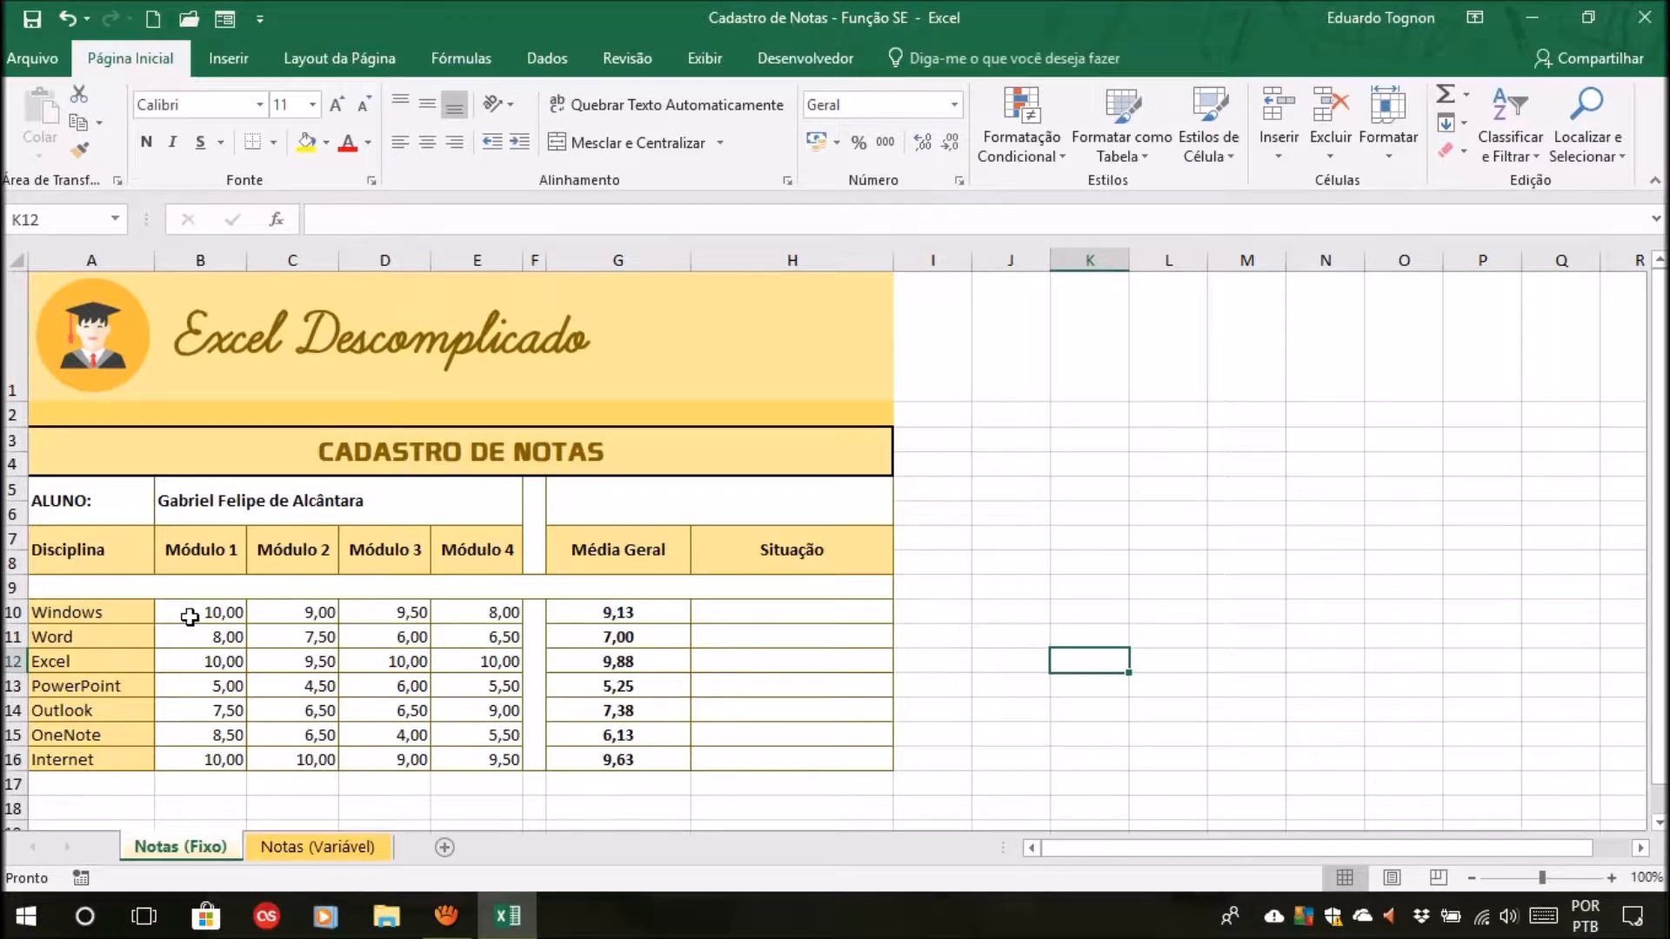
click(365, 511)
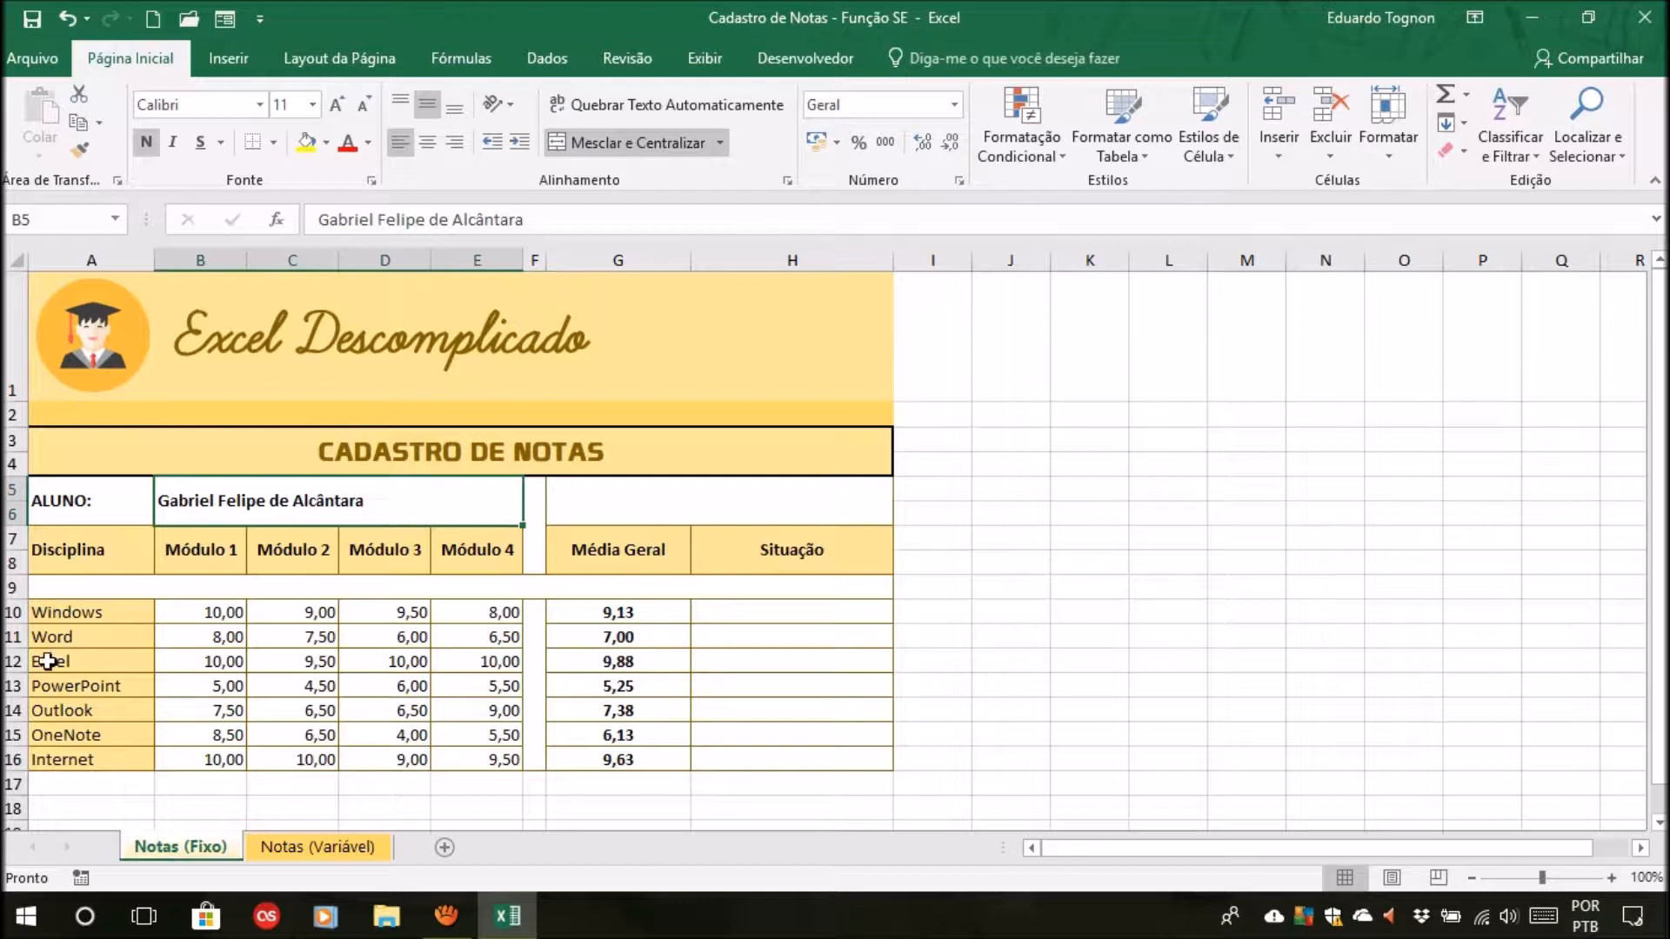
click(54, 611)
click(64, 658)
click(212, 553)
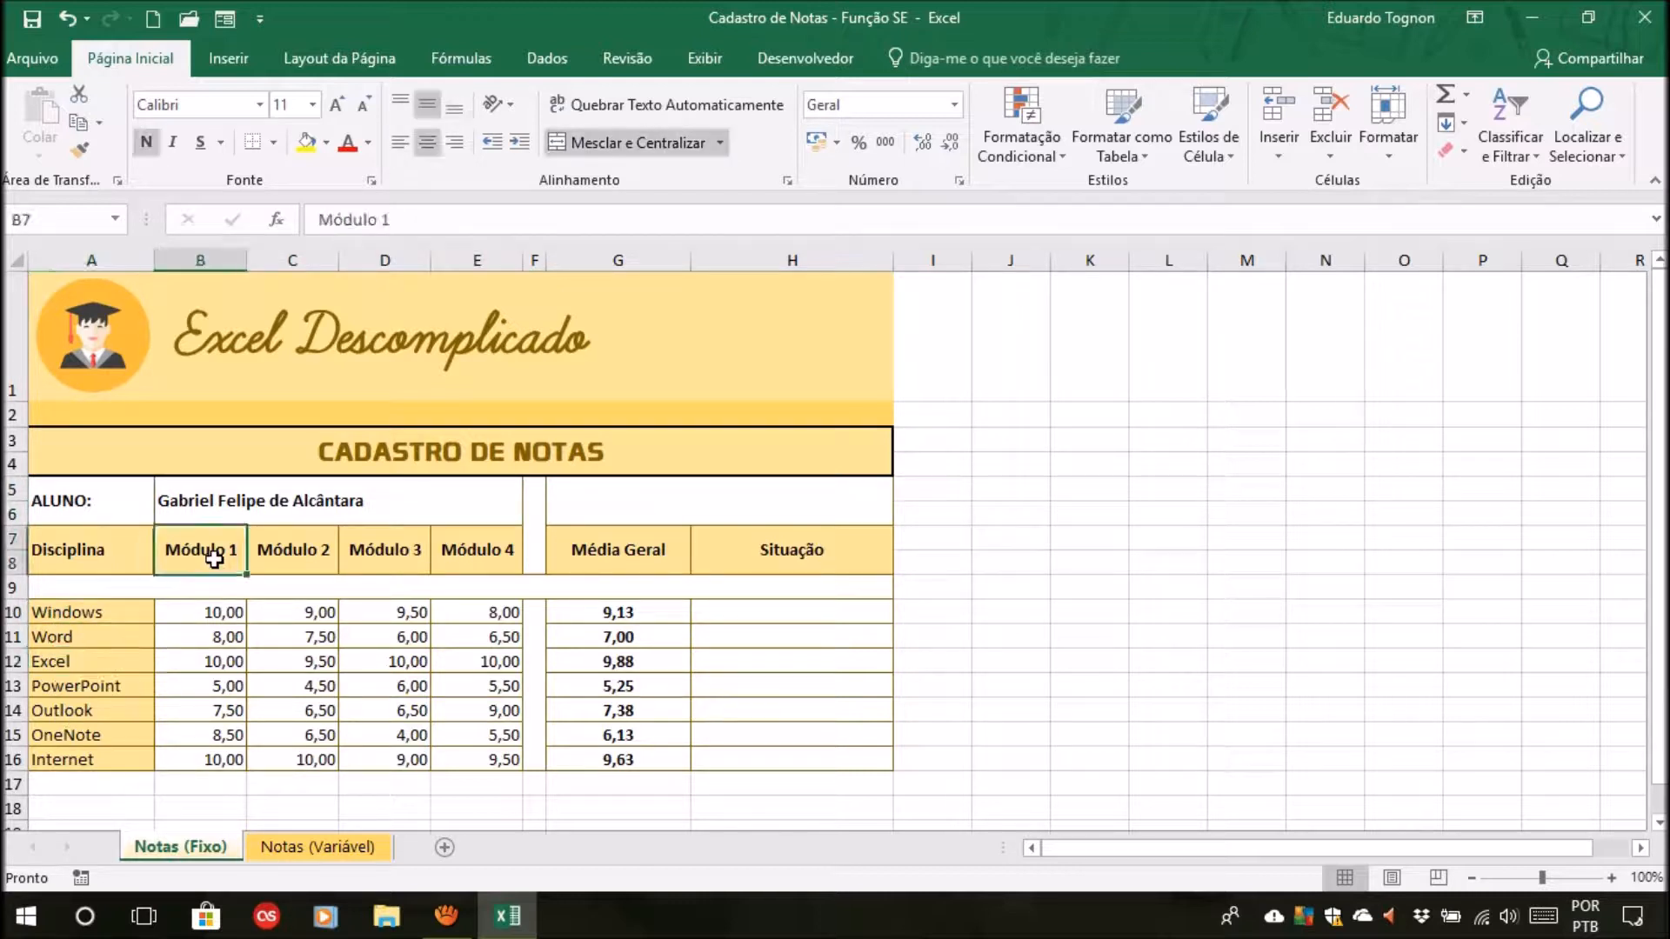
click(464, 550)
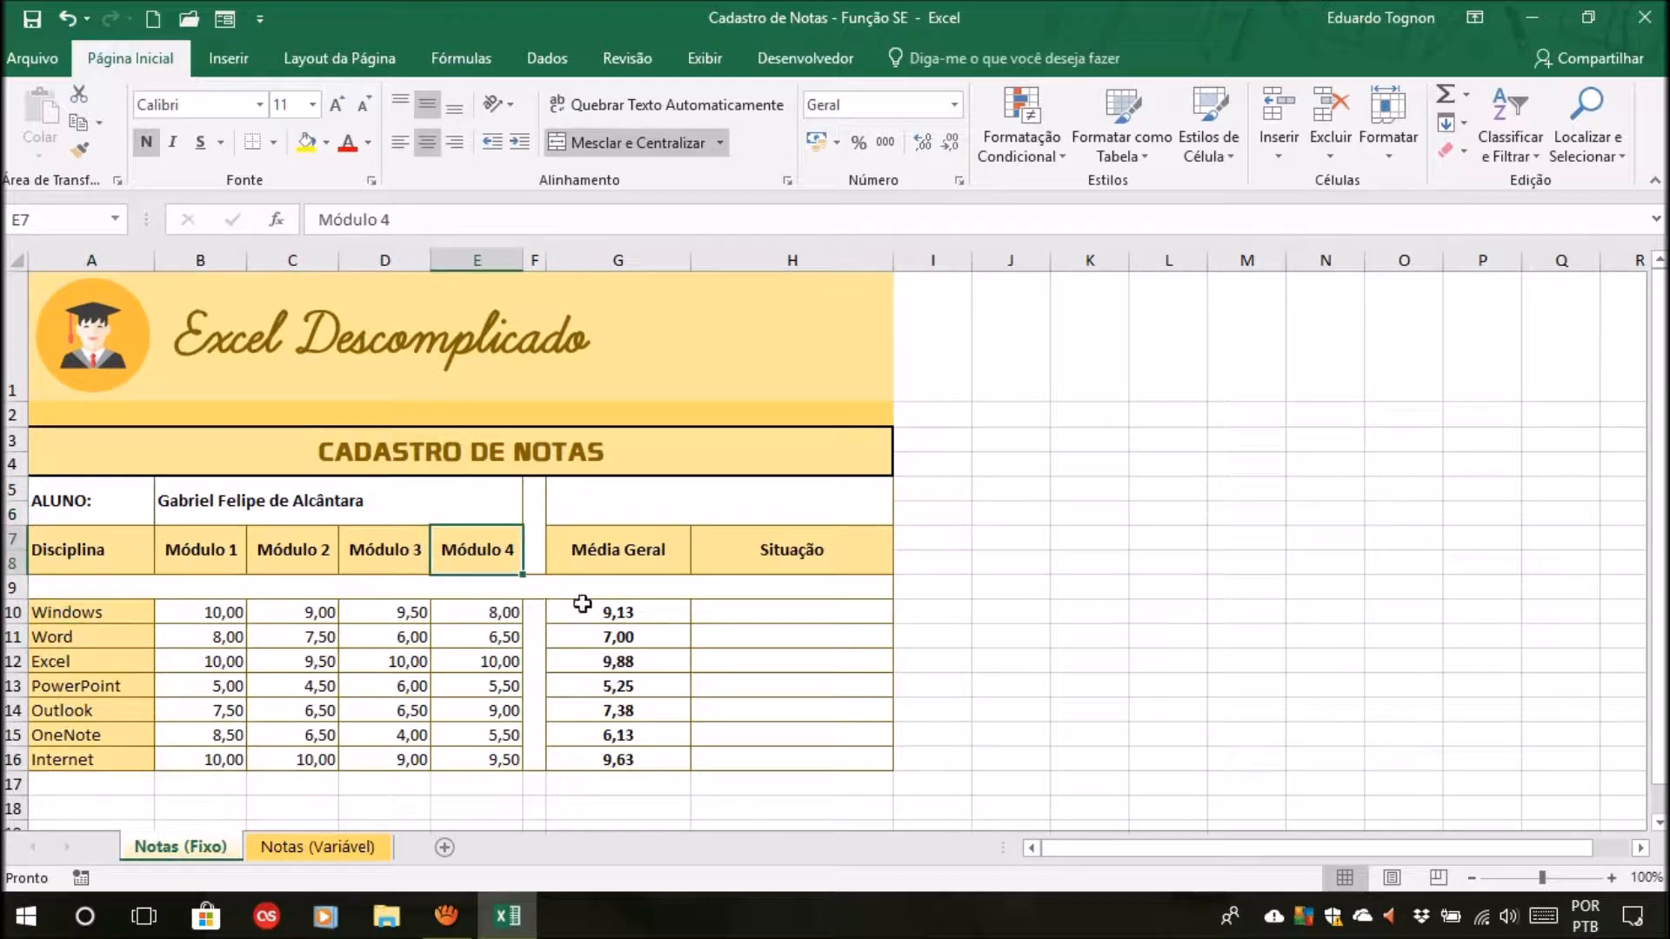
click(626, 608)
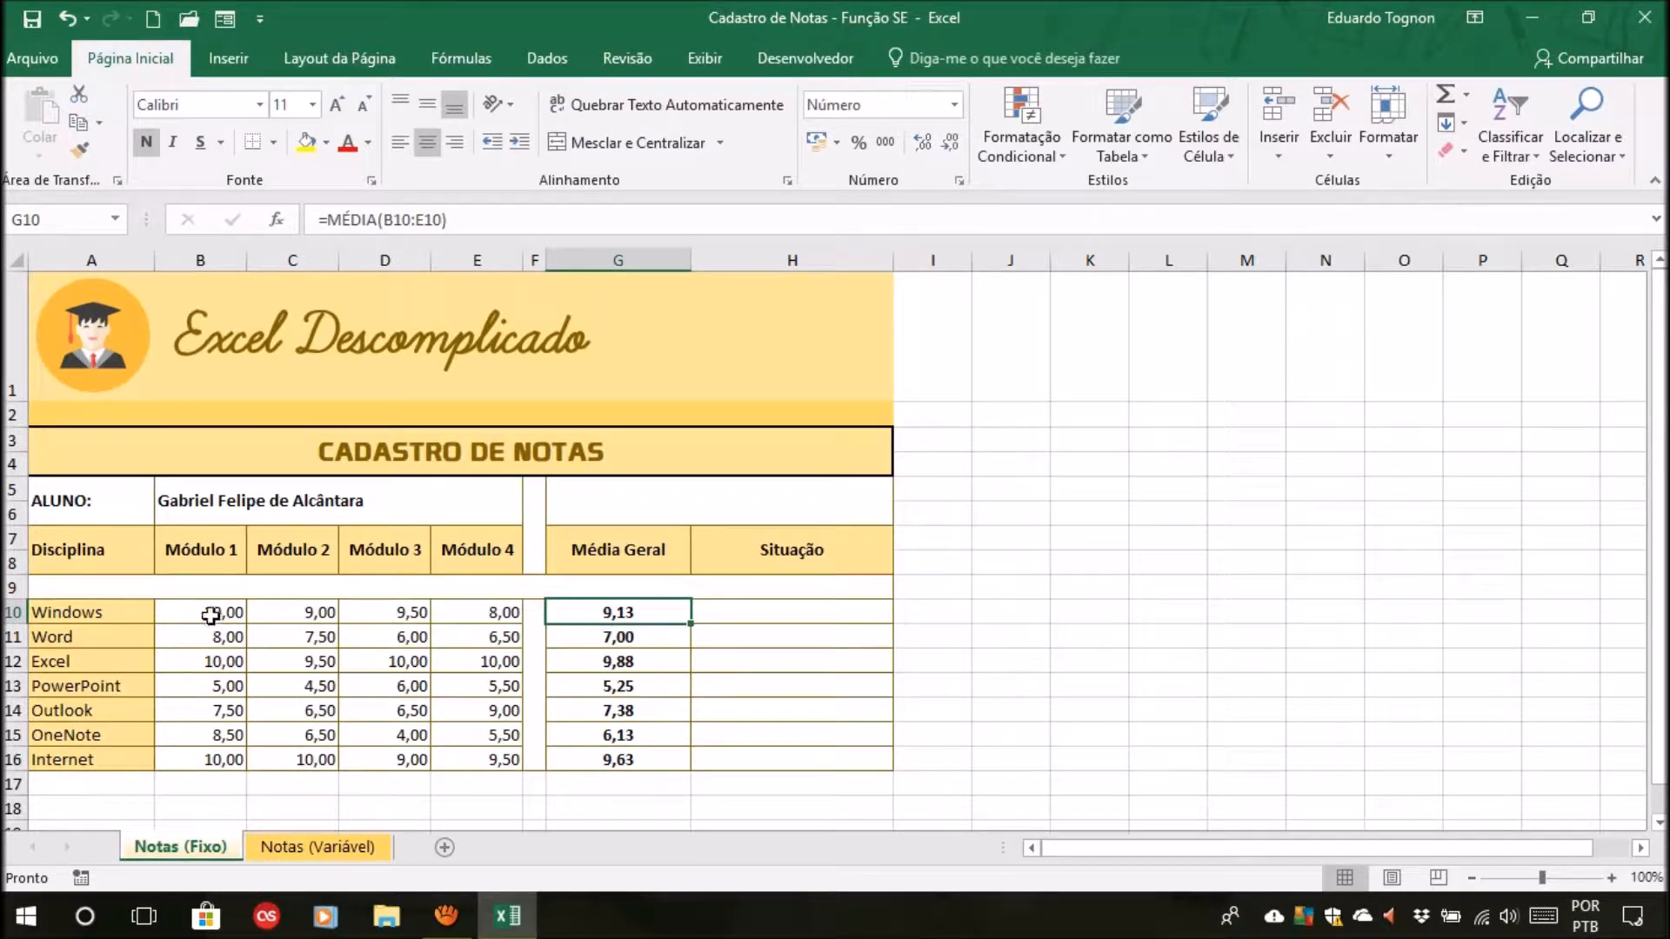
drag(192, 614, 488, 612)
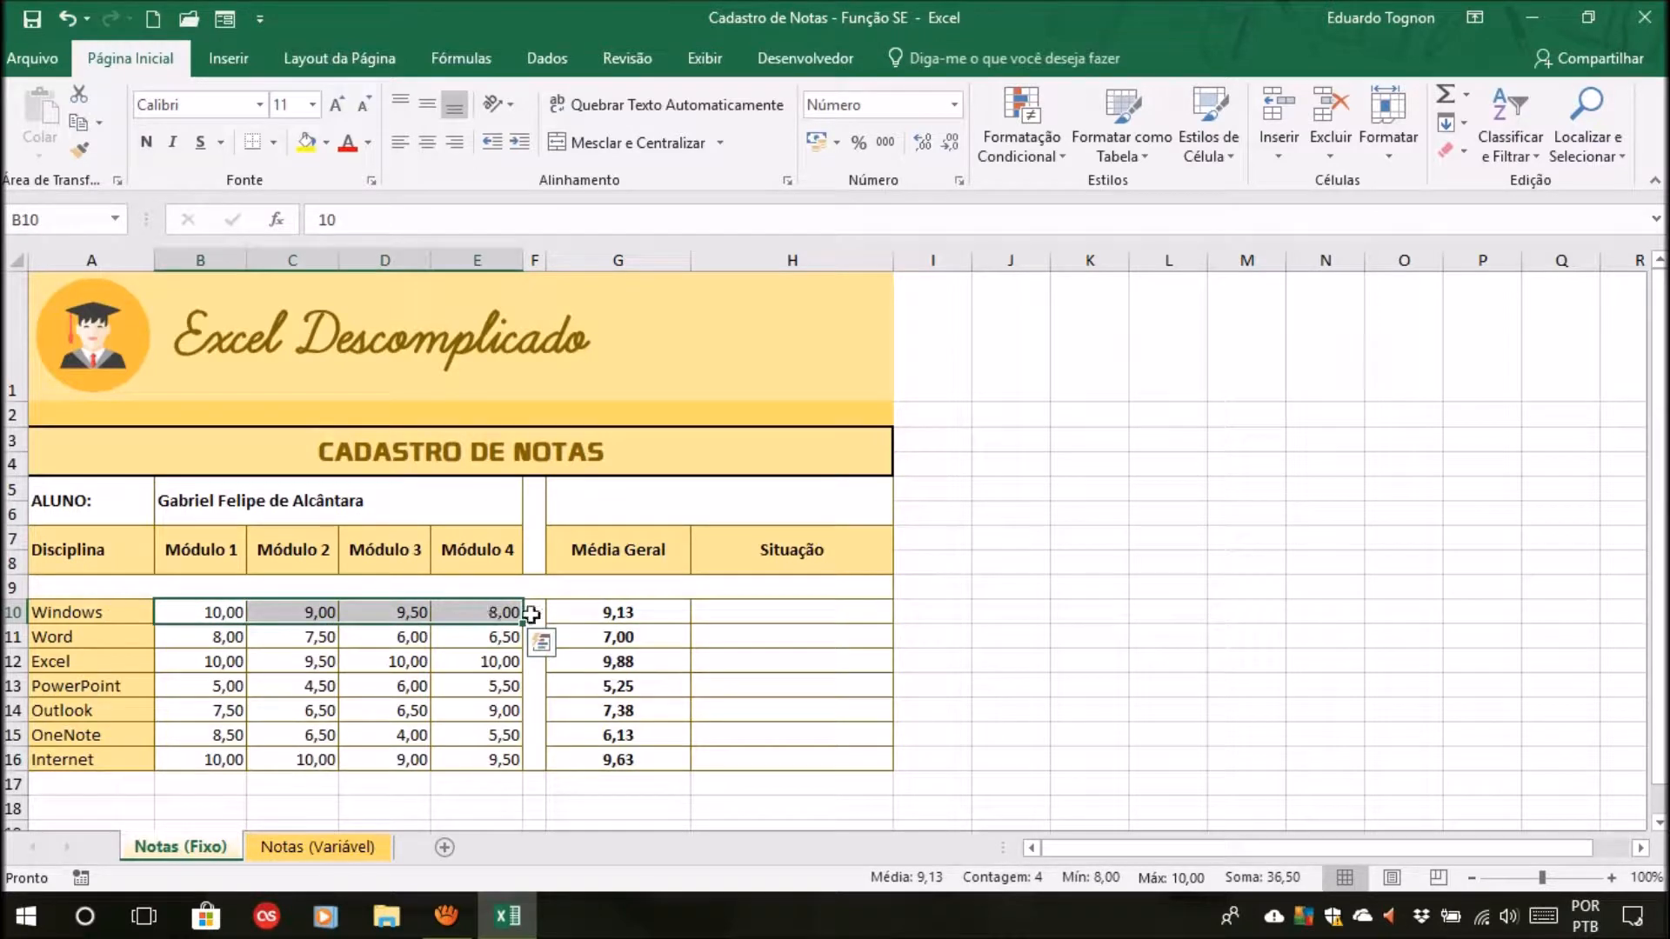
click(789, 613)
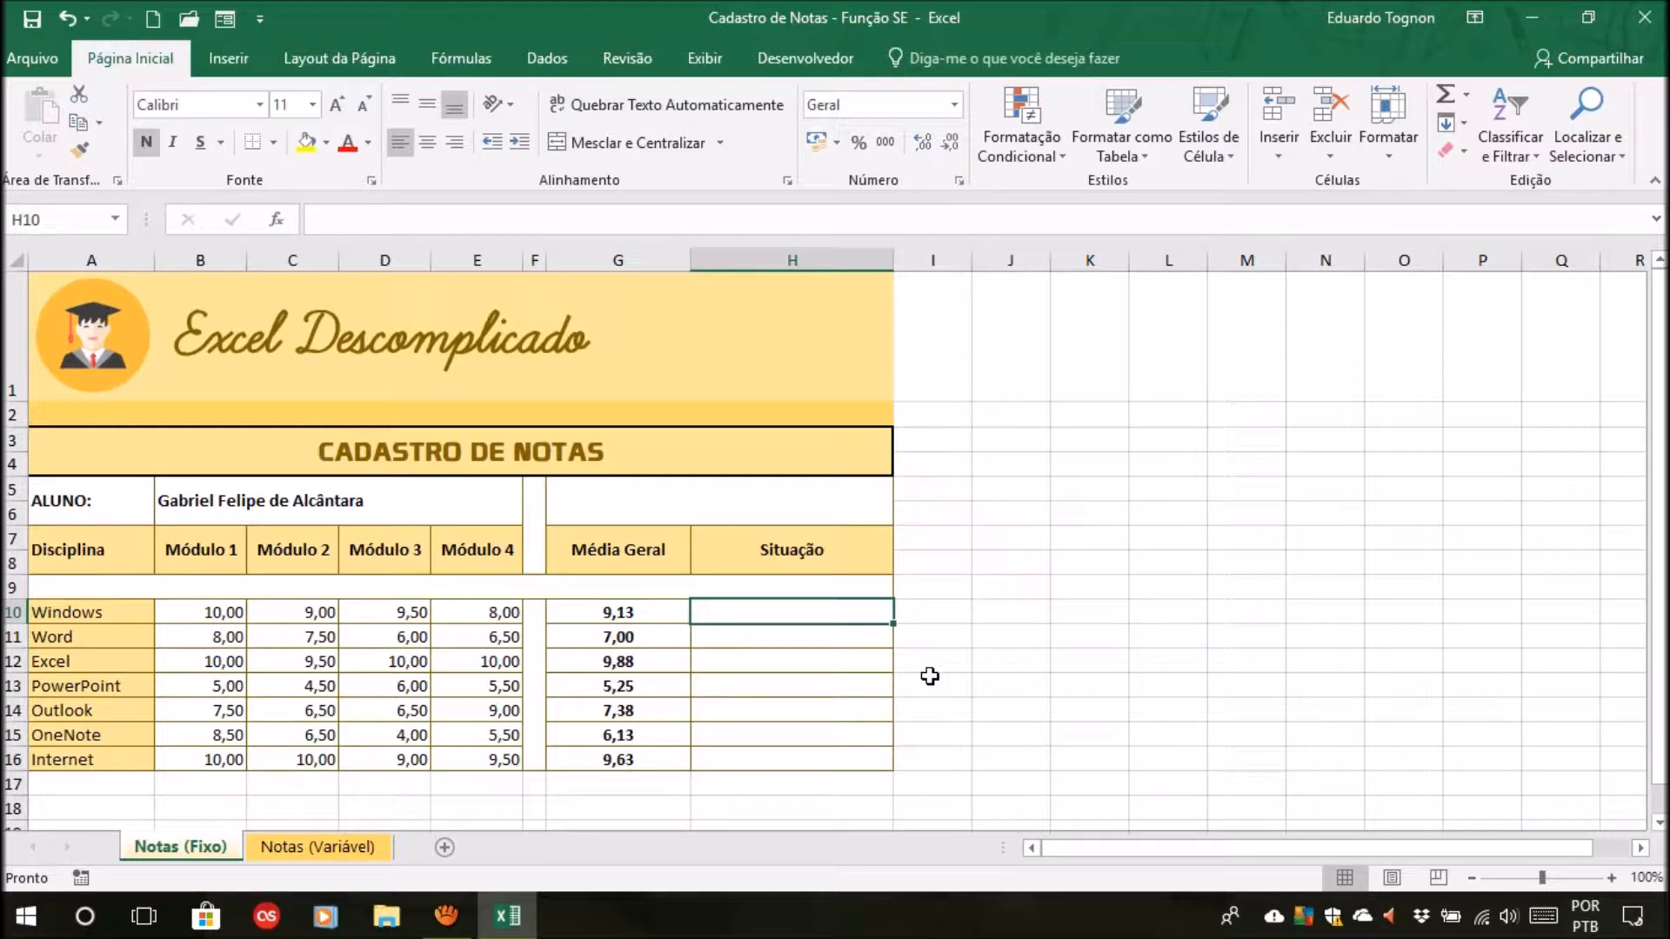
click(618, 614)
click(758, 615)
click(648, 613)
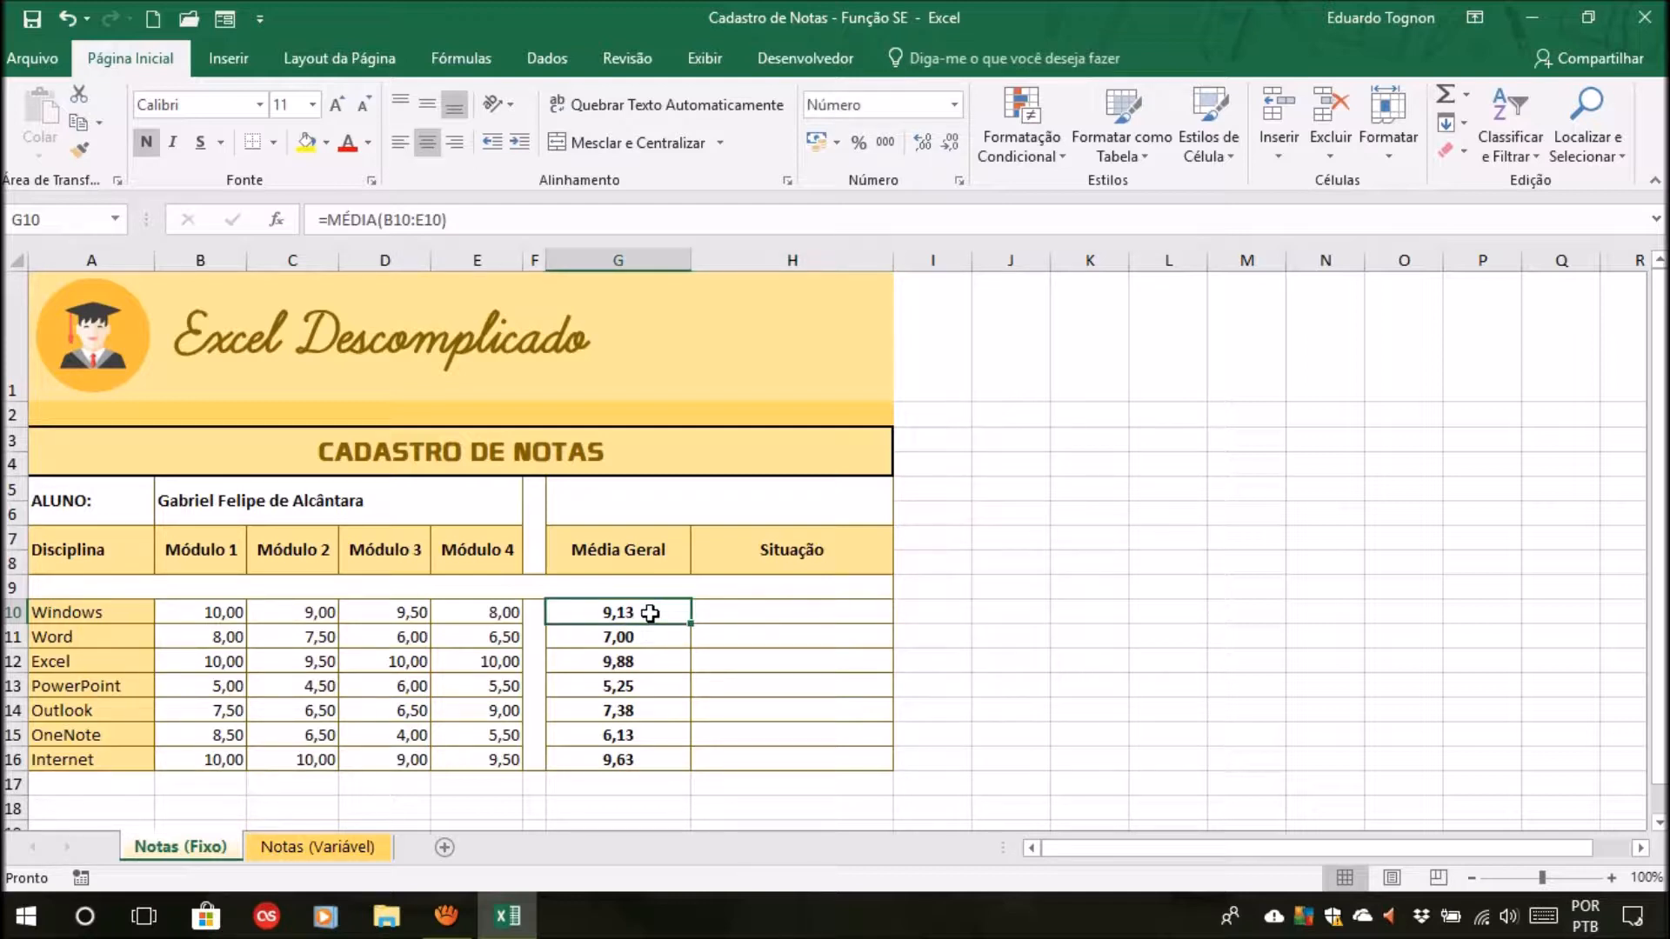
click(782, 608)
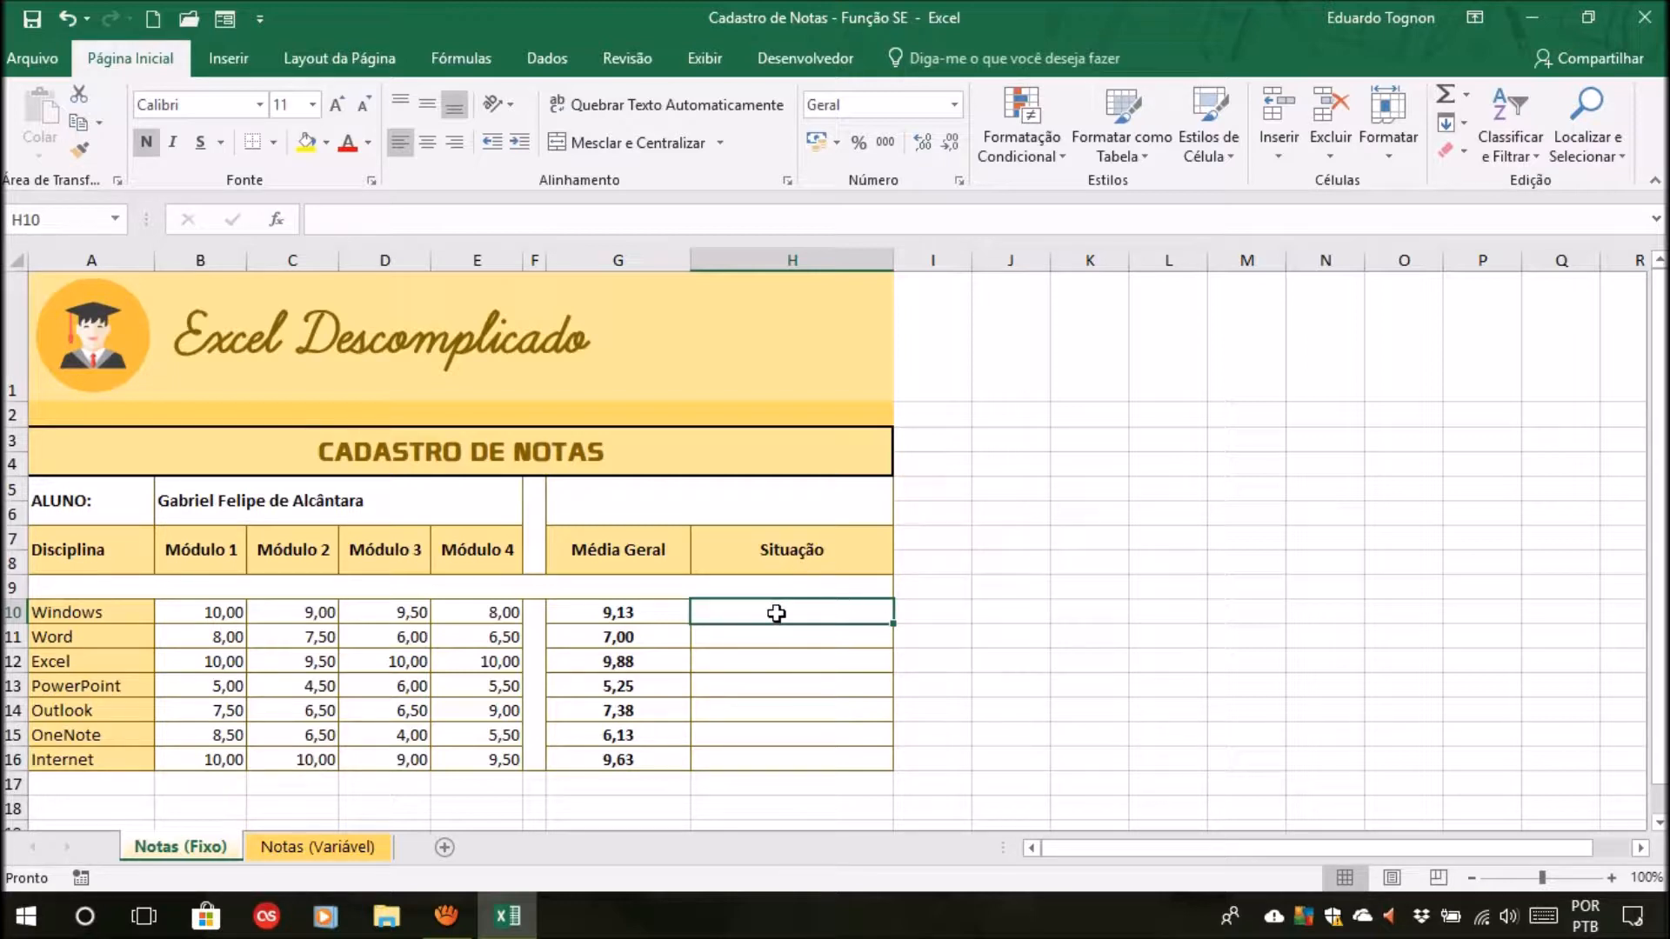
click(652, 608)
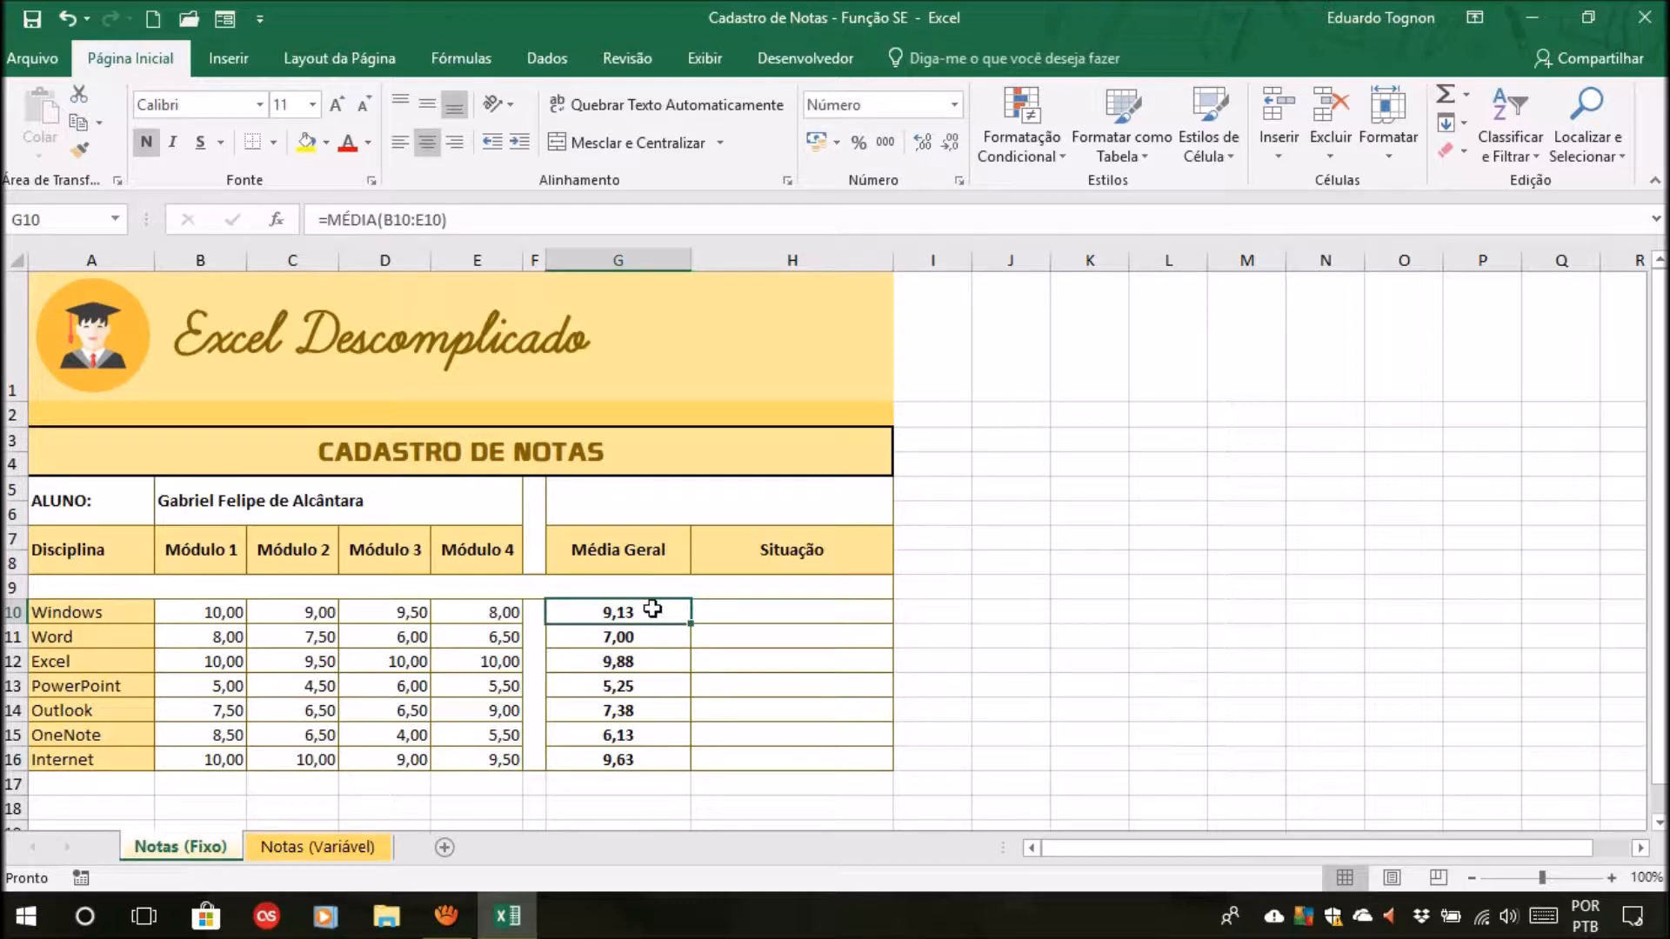
Start an SE formula in Situação cell H10 with a logical test on the average in G10 using the >= operator
click(756, 610)
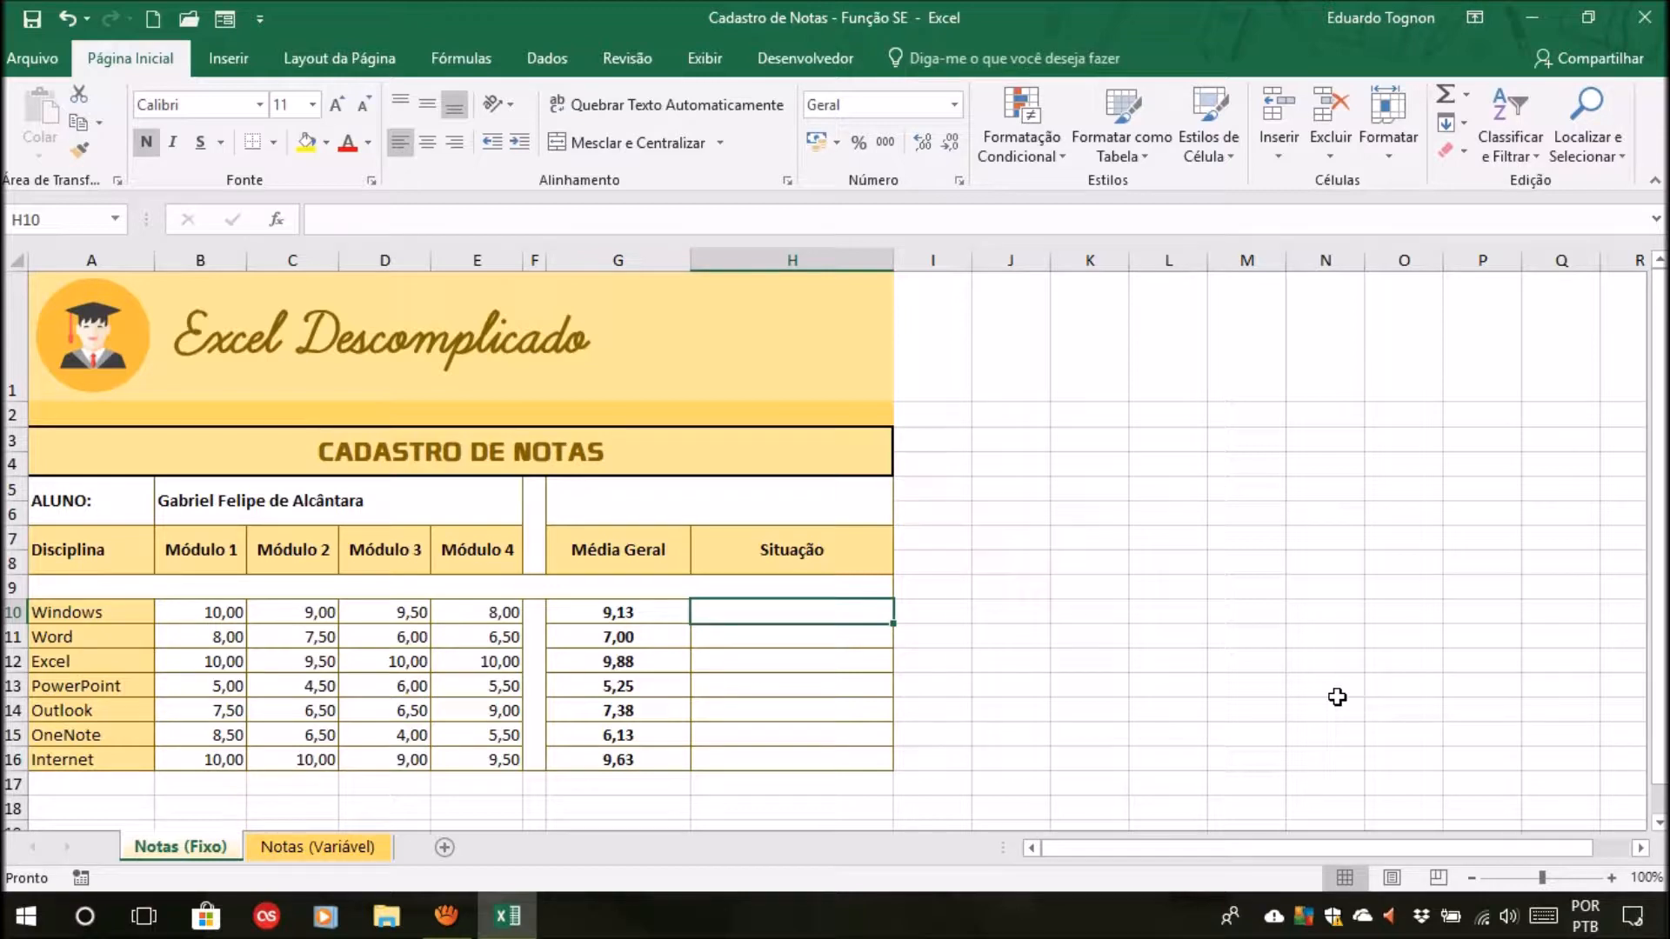
text(=)
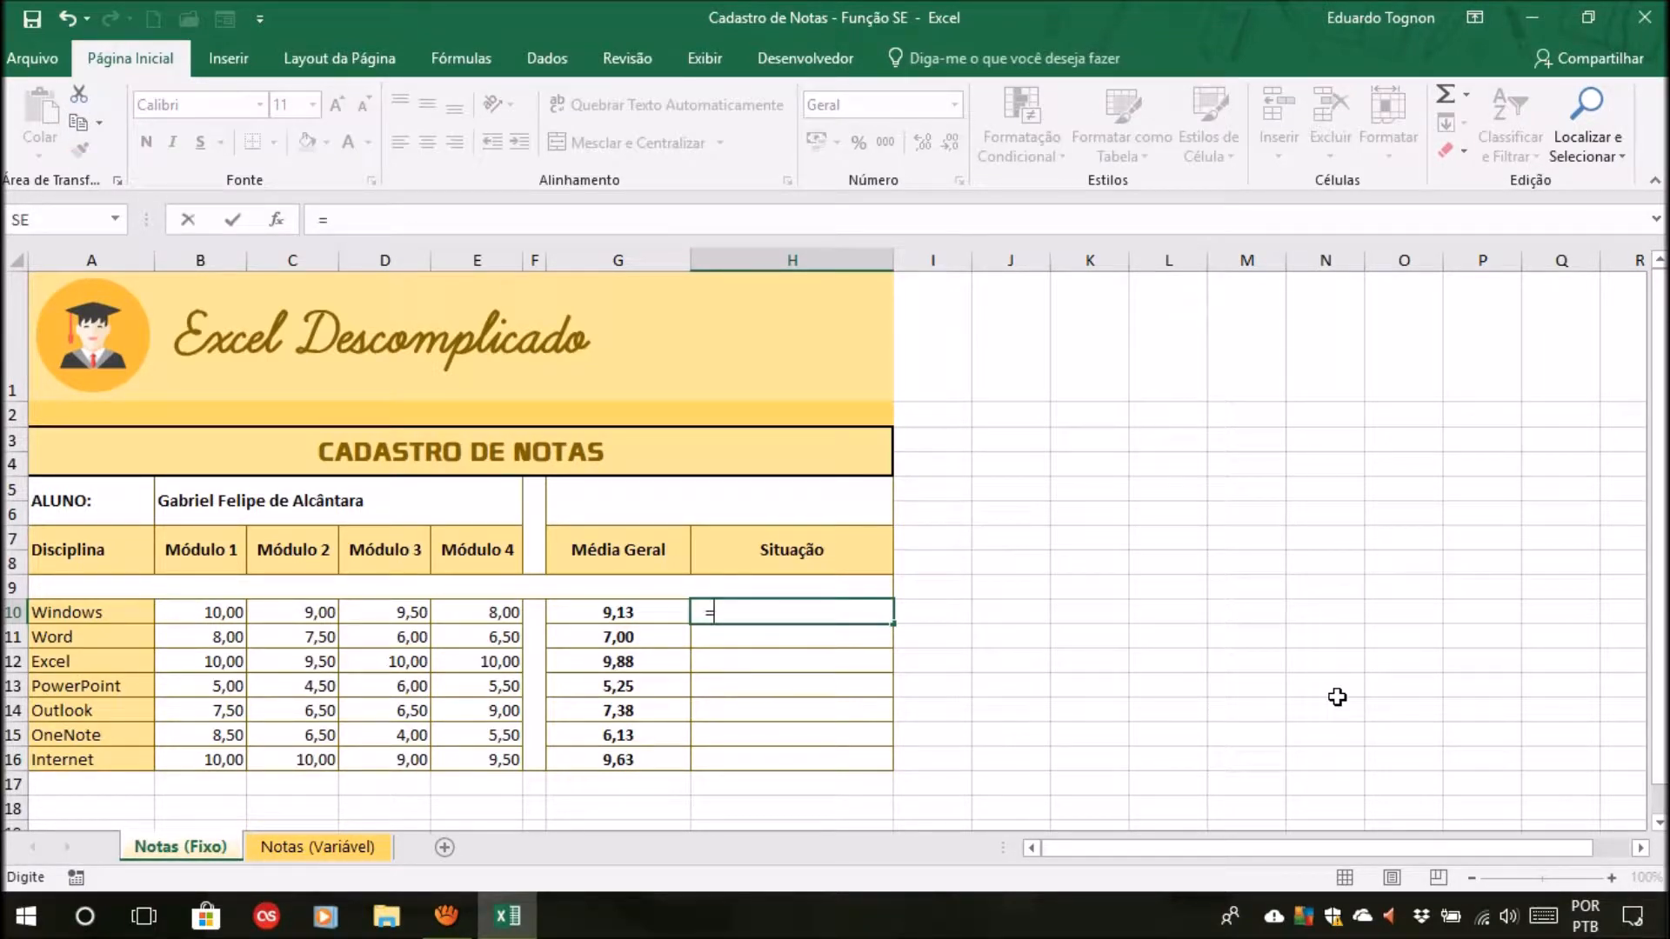
key(Escape)
click(1611, 877)
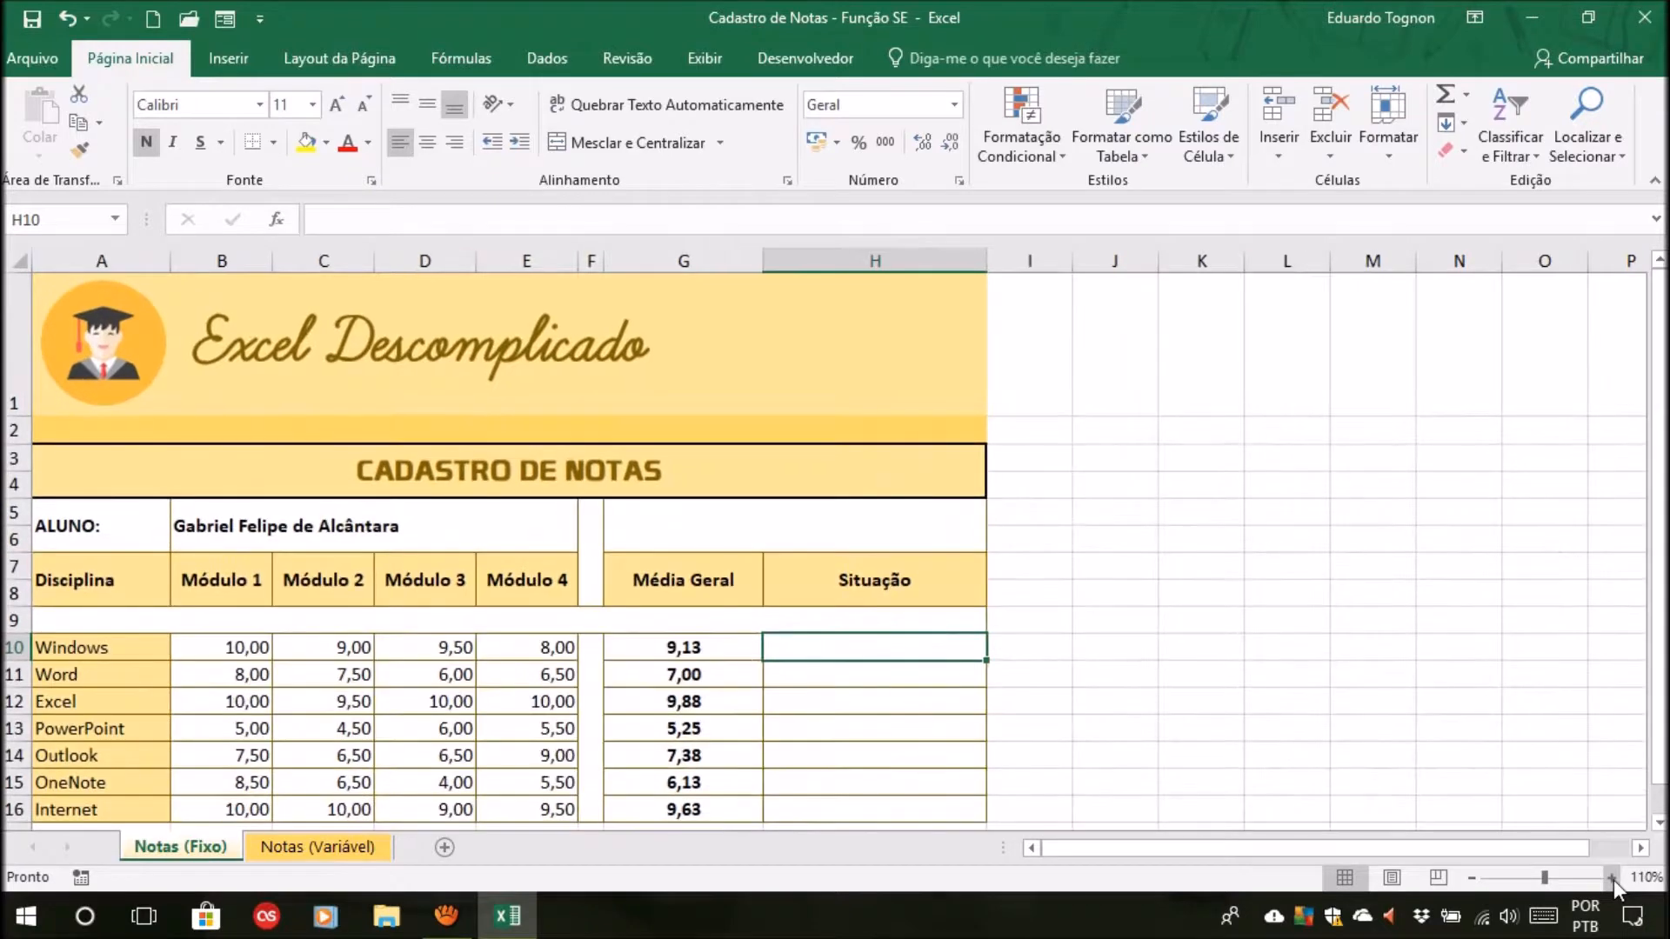
click(1612, 878)
scroll(1367, 585, down, 1)
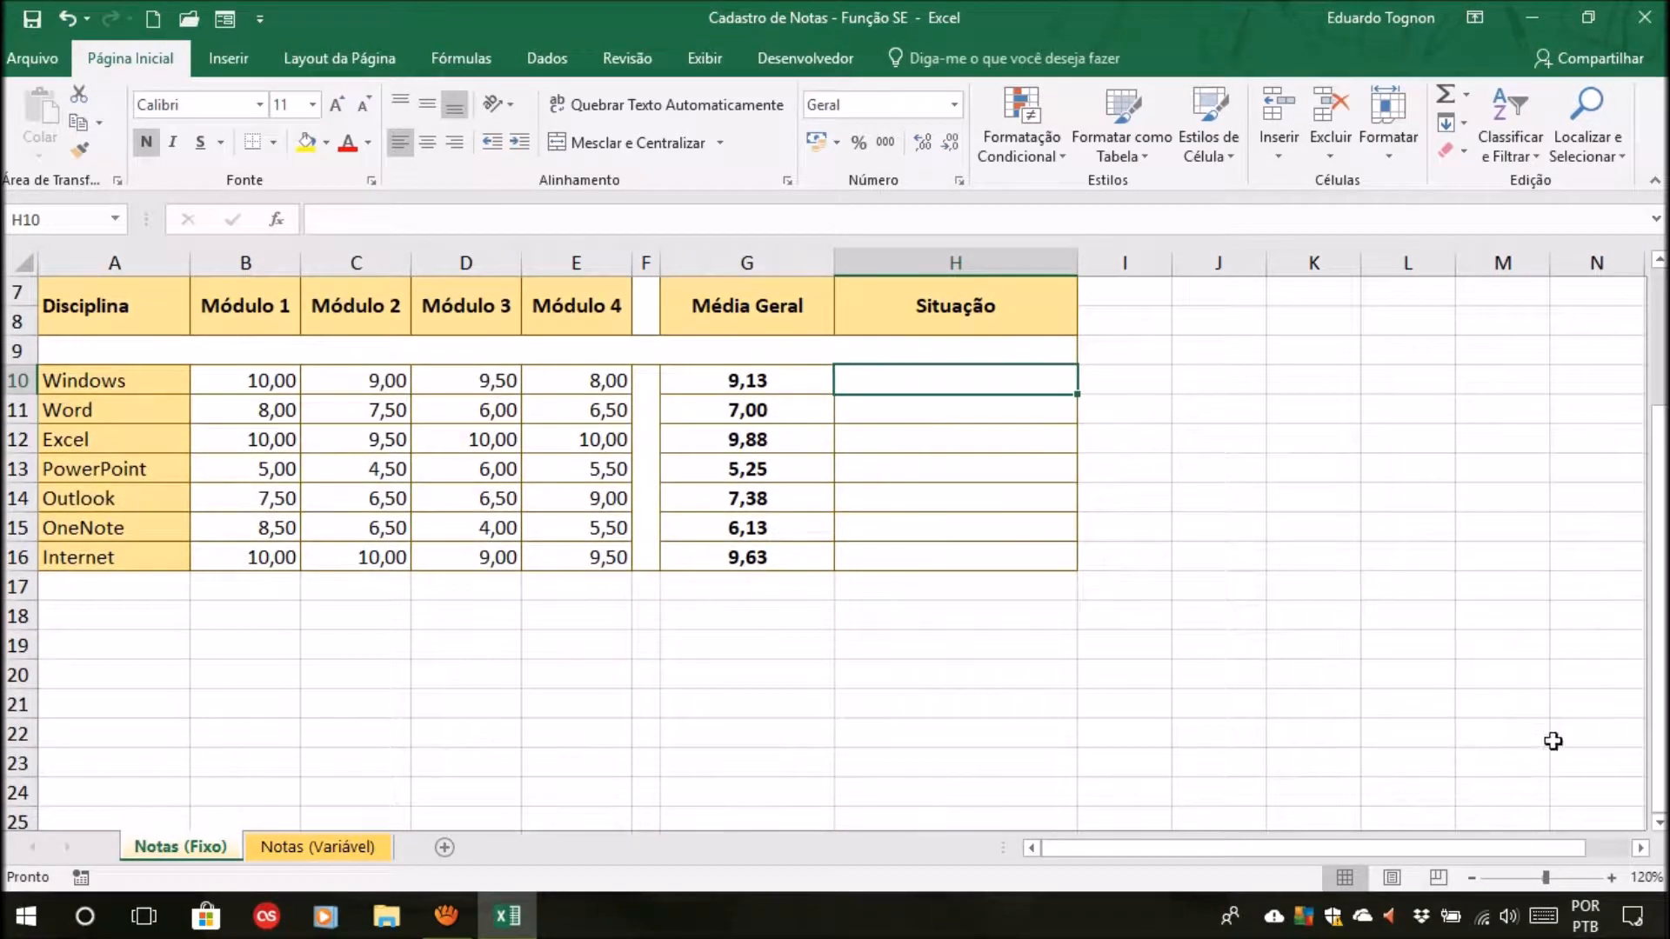
click(1611, 878)
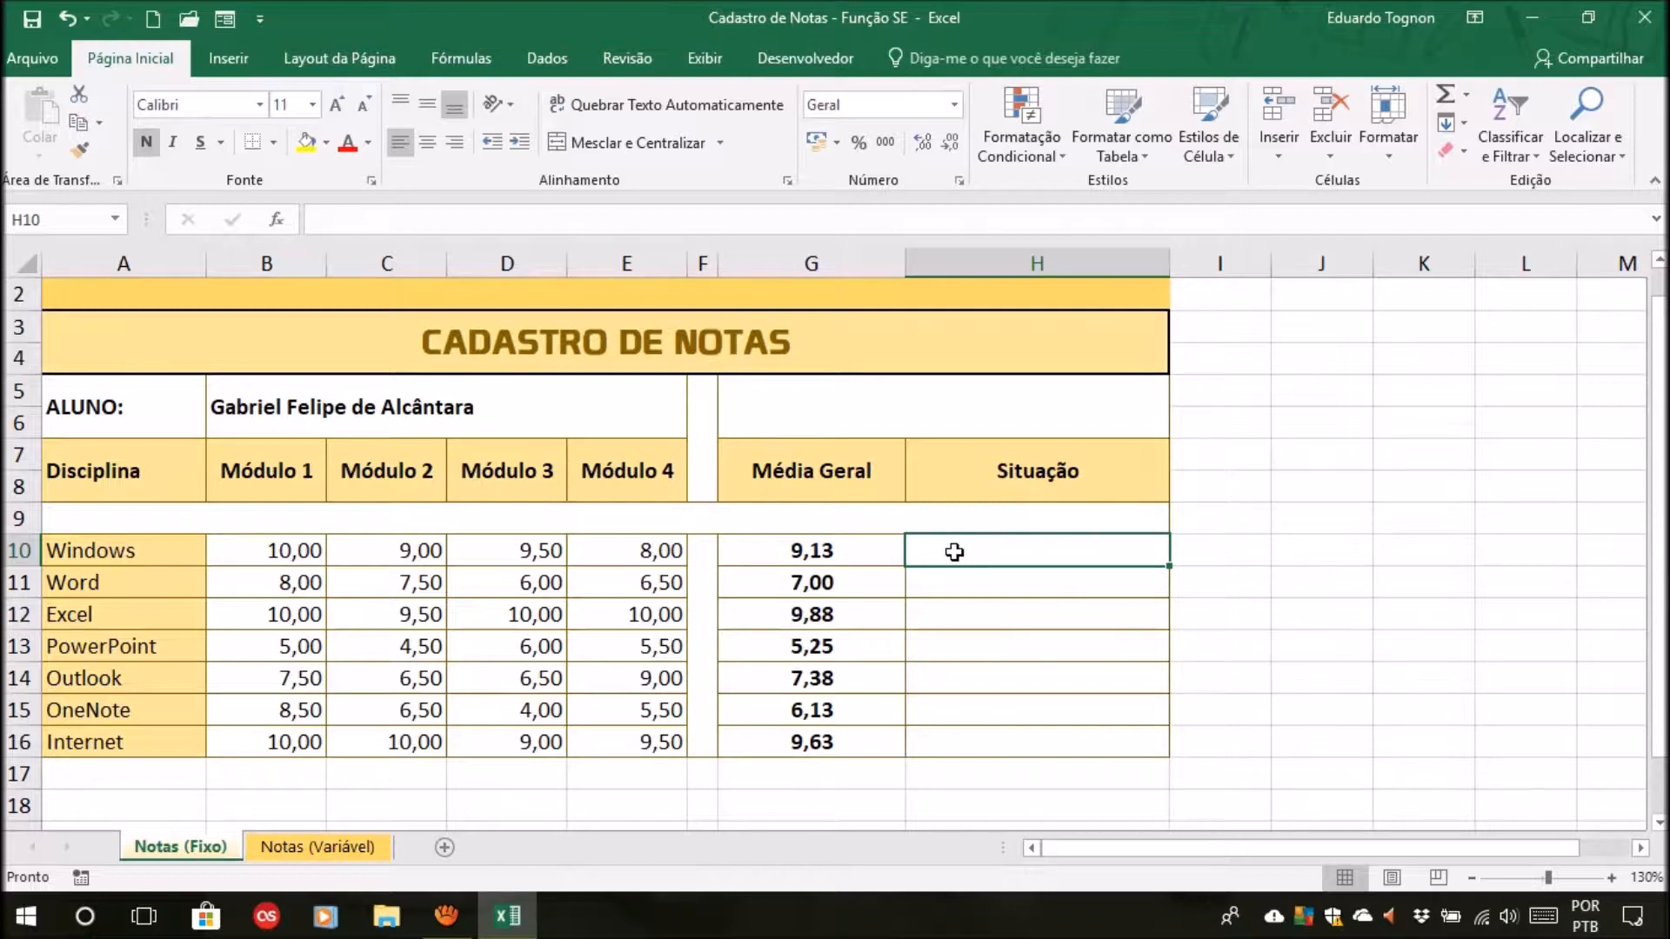
text(=)
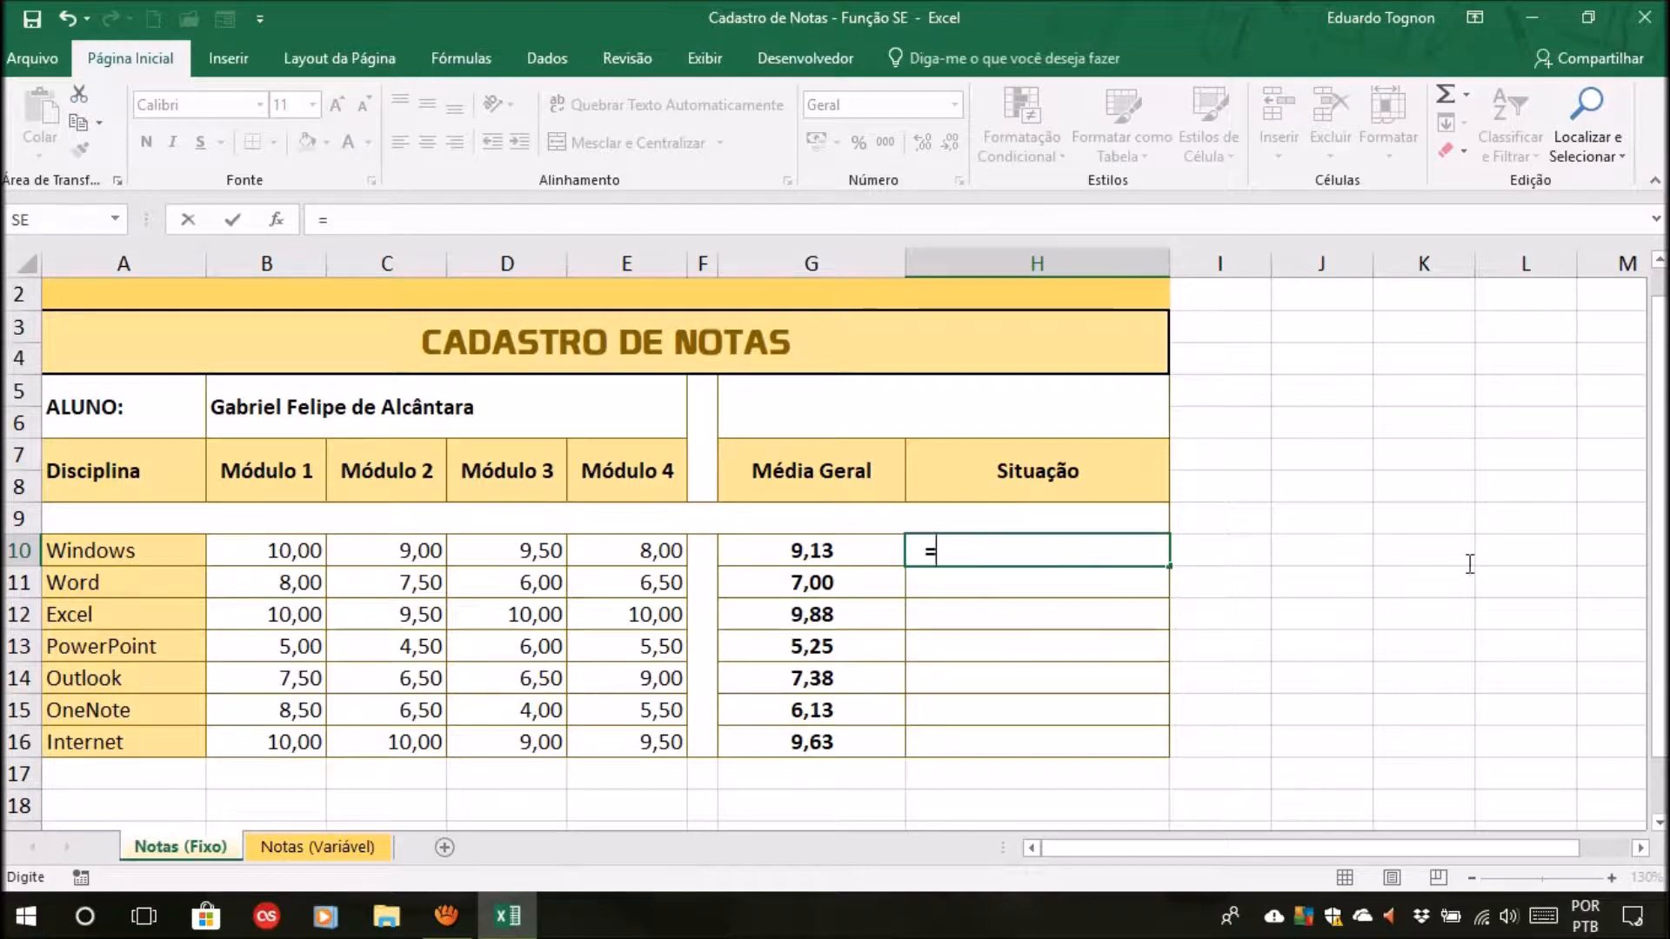
text(se)
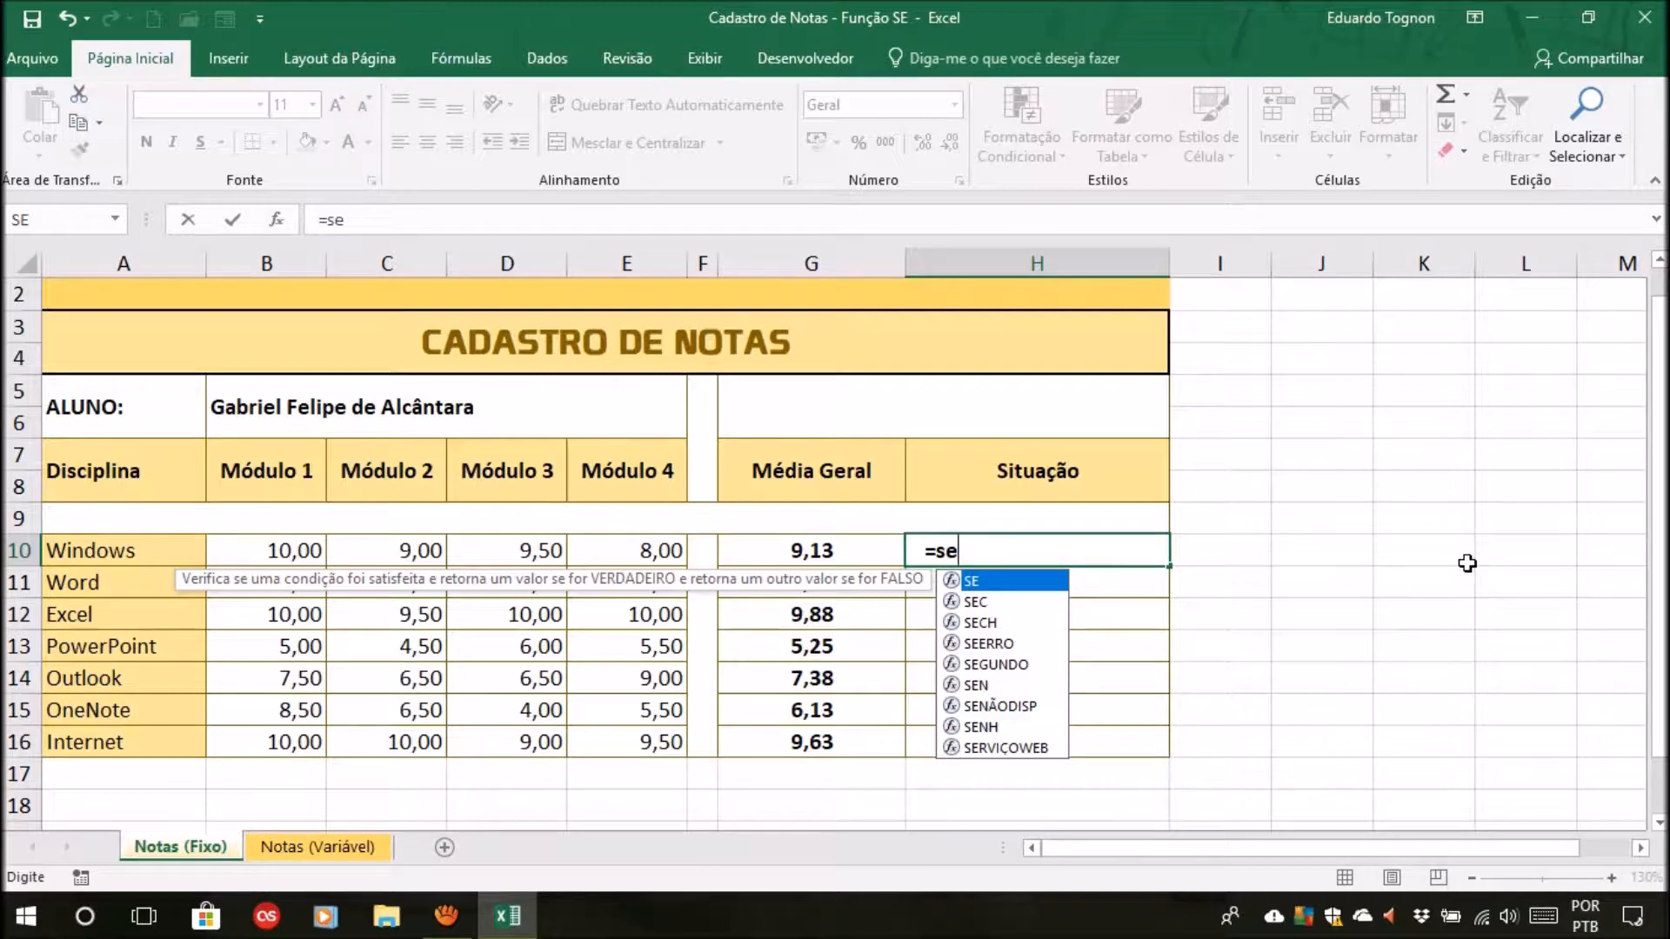
text(()
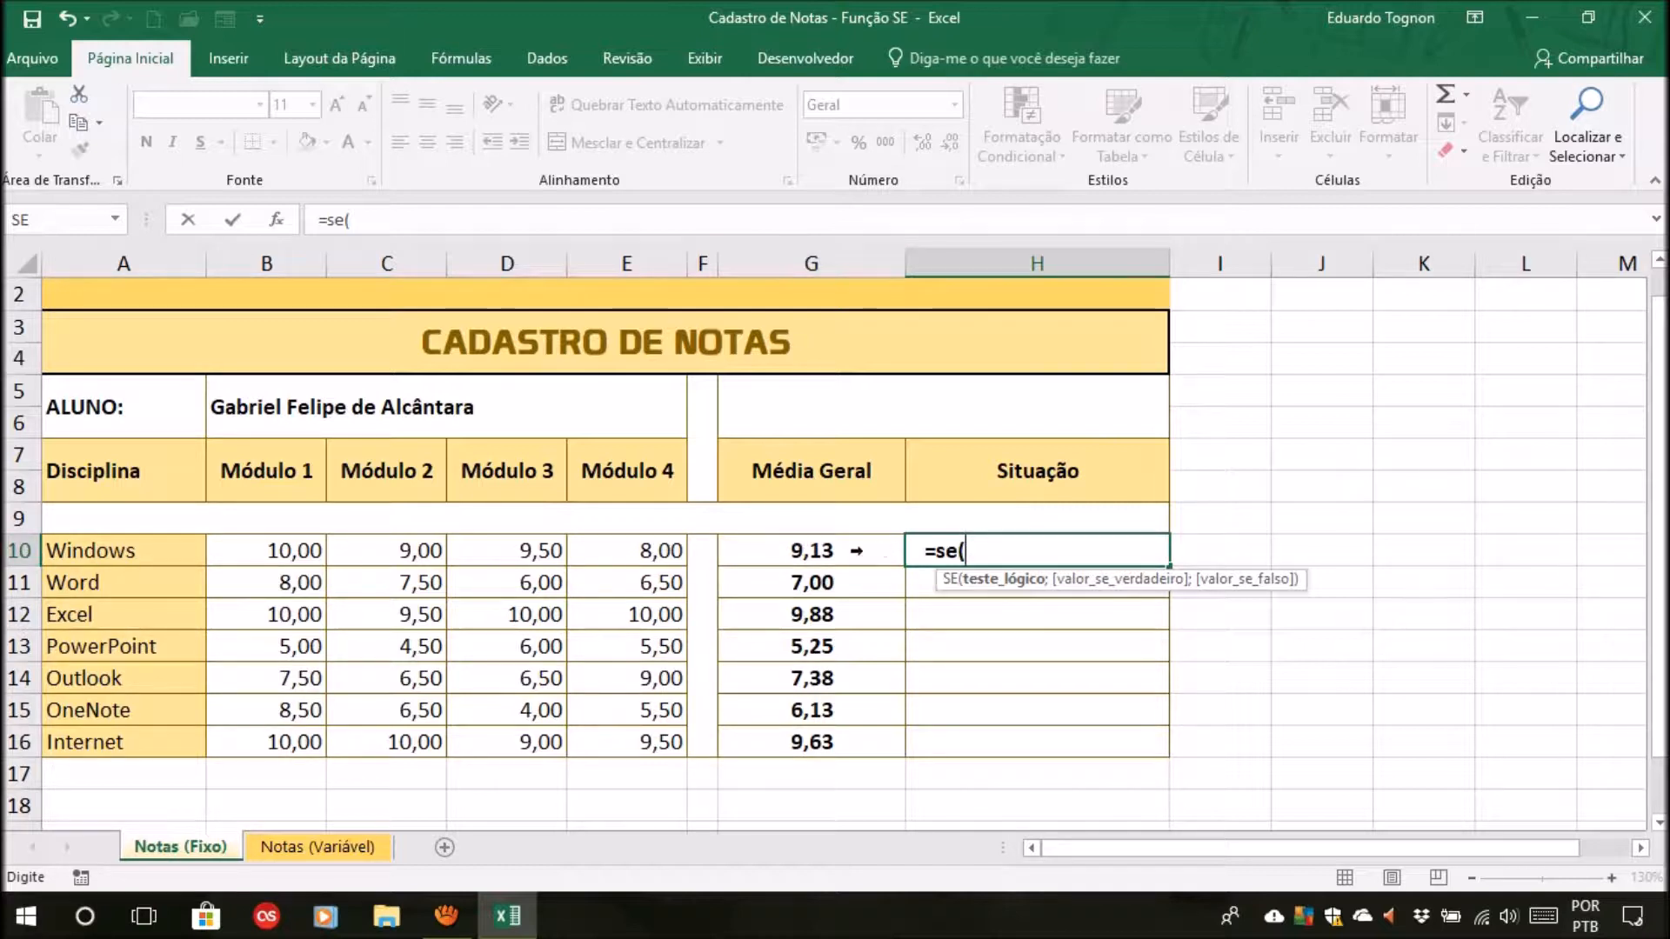
click(811, 552)
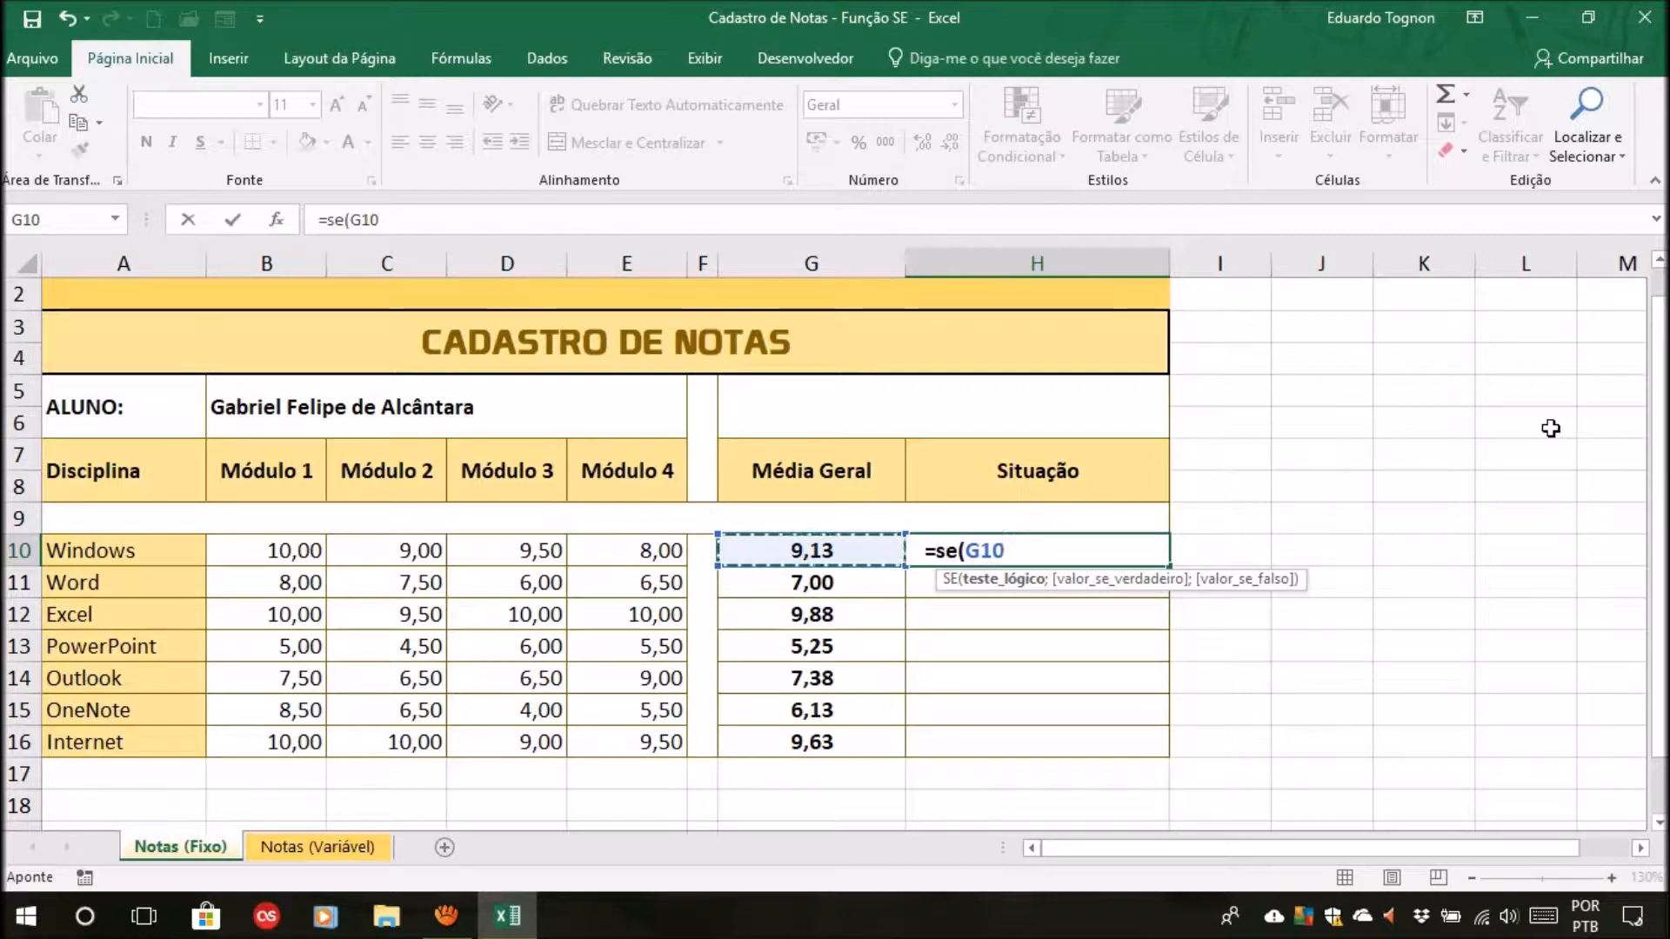
text(>=)
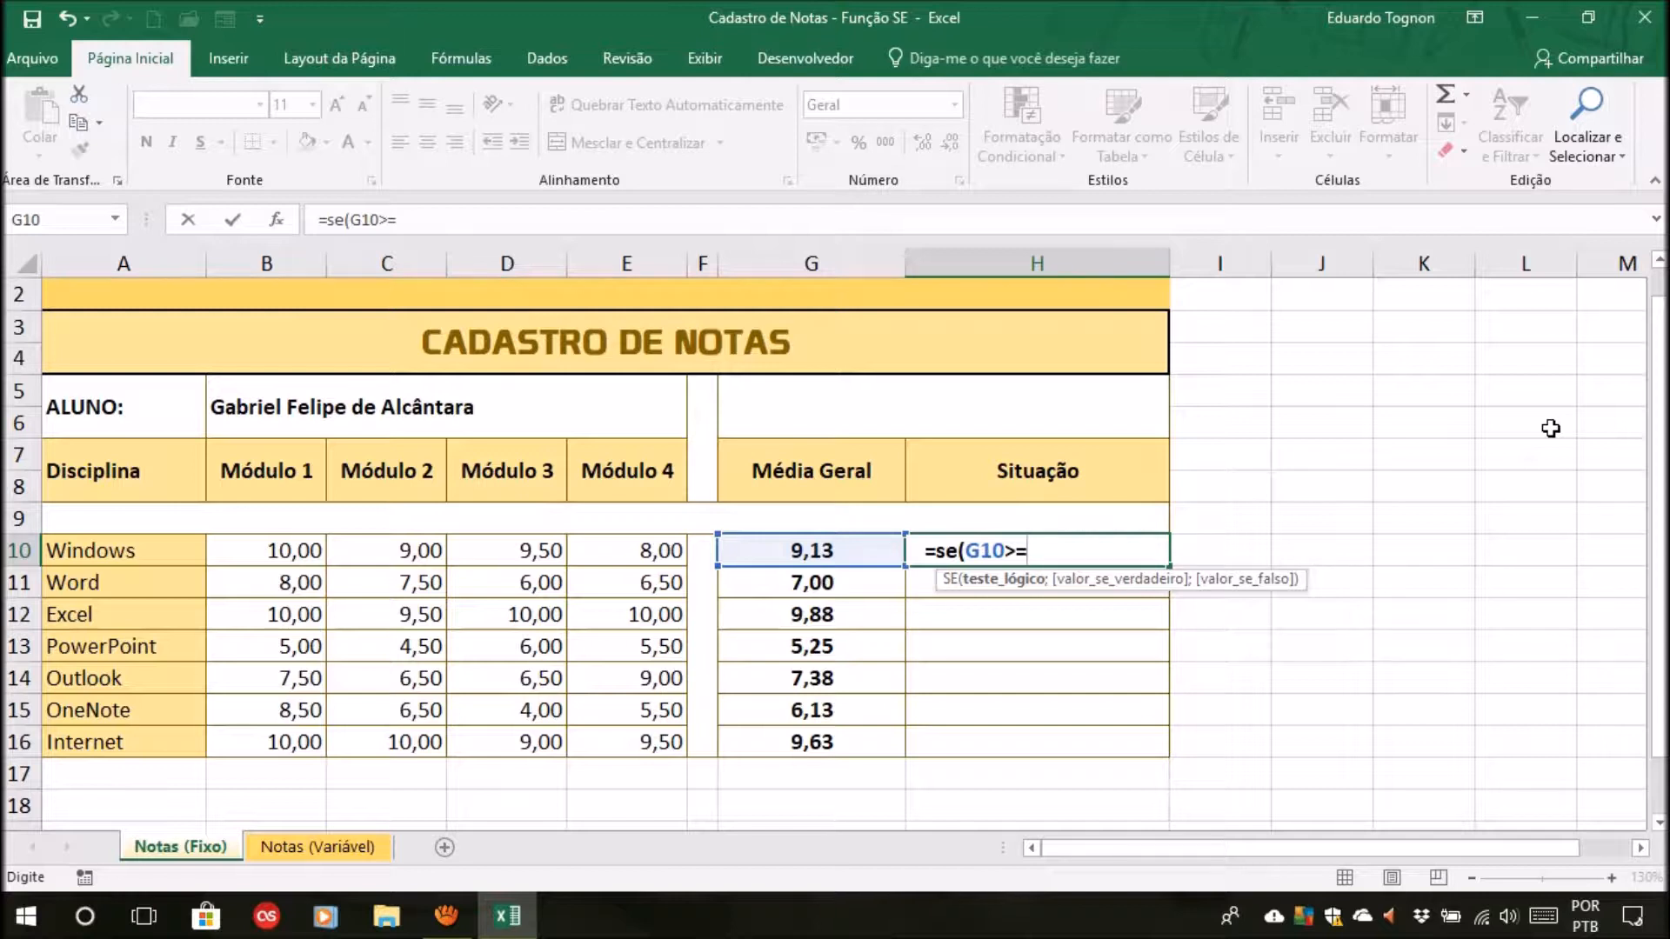
key(Left)
key(Left)
key(Left)
key(Left)
key(Left)
key(Left)
key(Left)
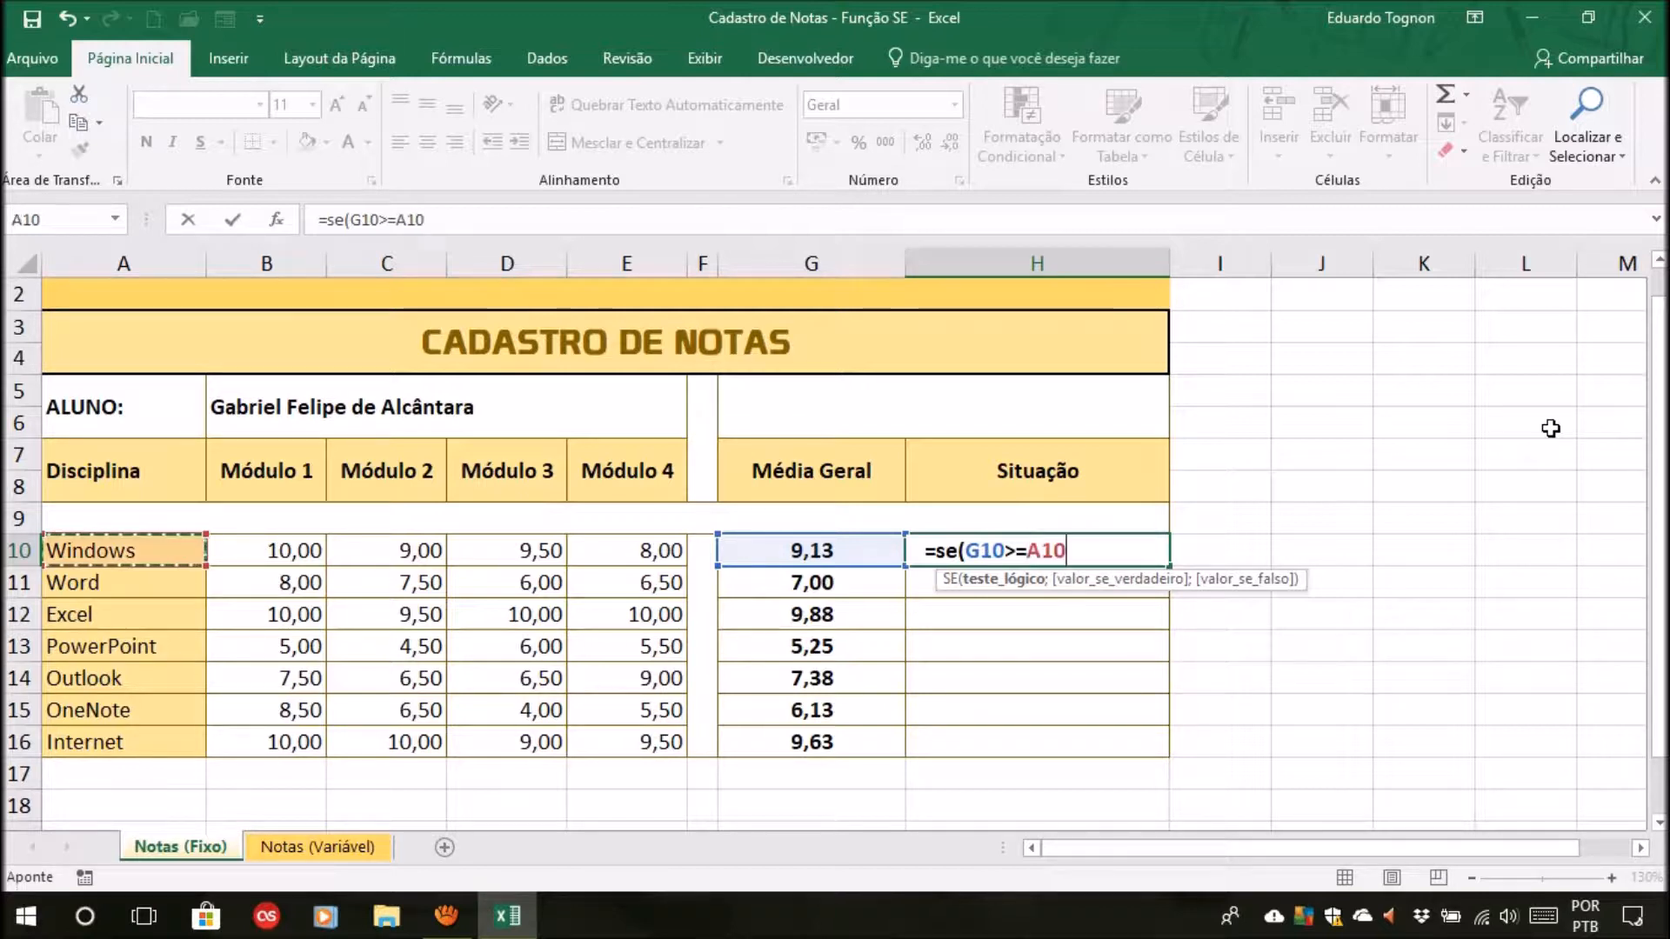
key(BackSpace)
key(BackSpace)
key(BackSpace)
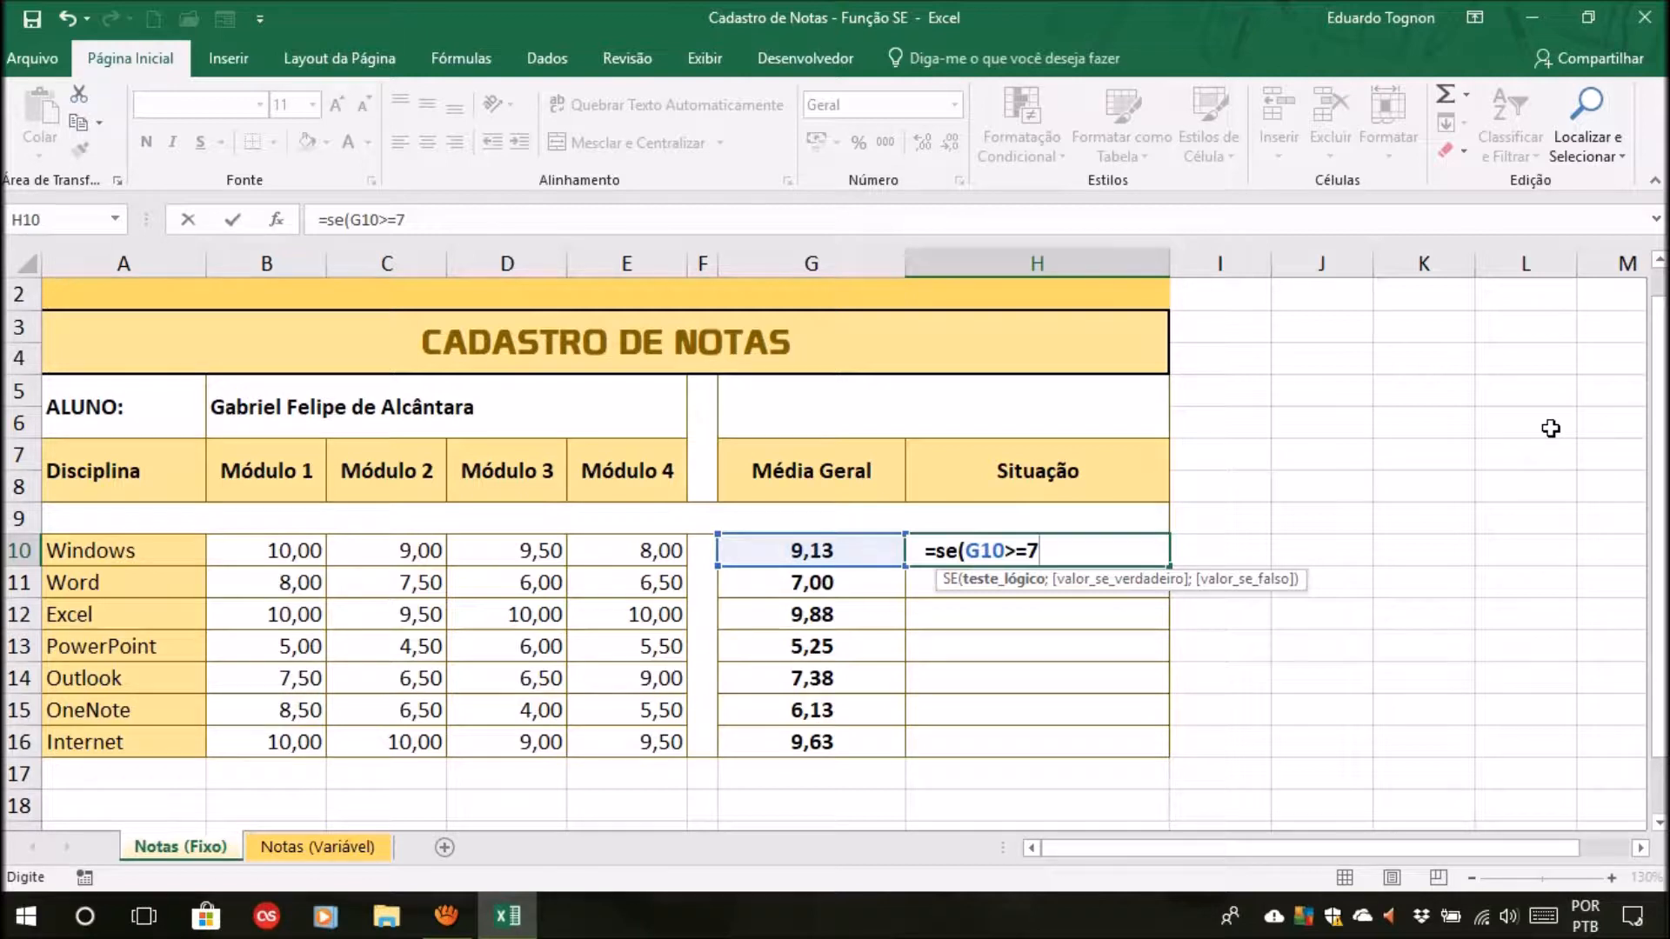
Complete the SE formula's logical test with 7 and set its value if true to "Aprovado"
text(;)
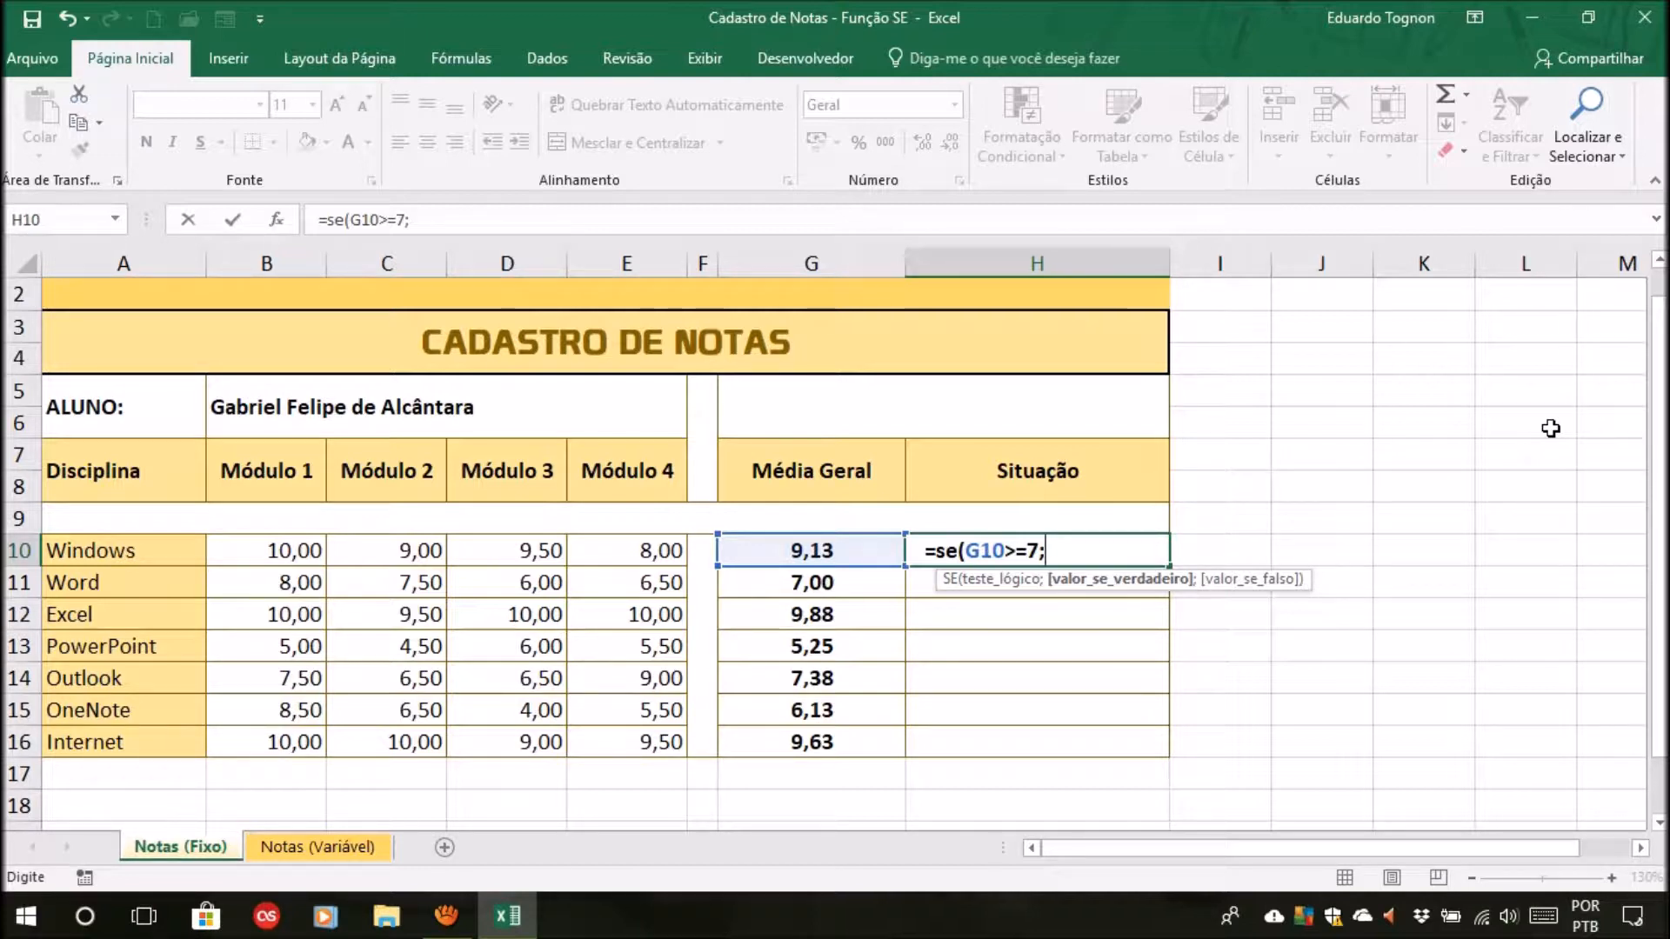
text(")
text(Apr)
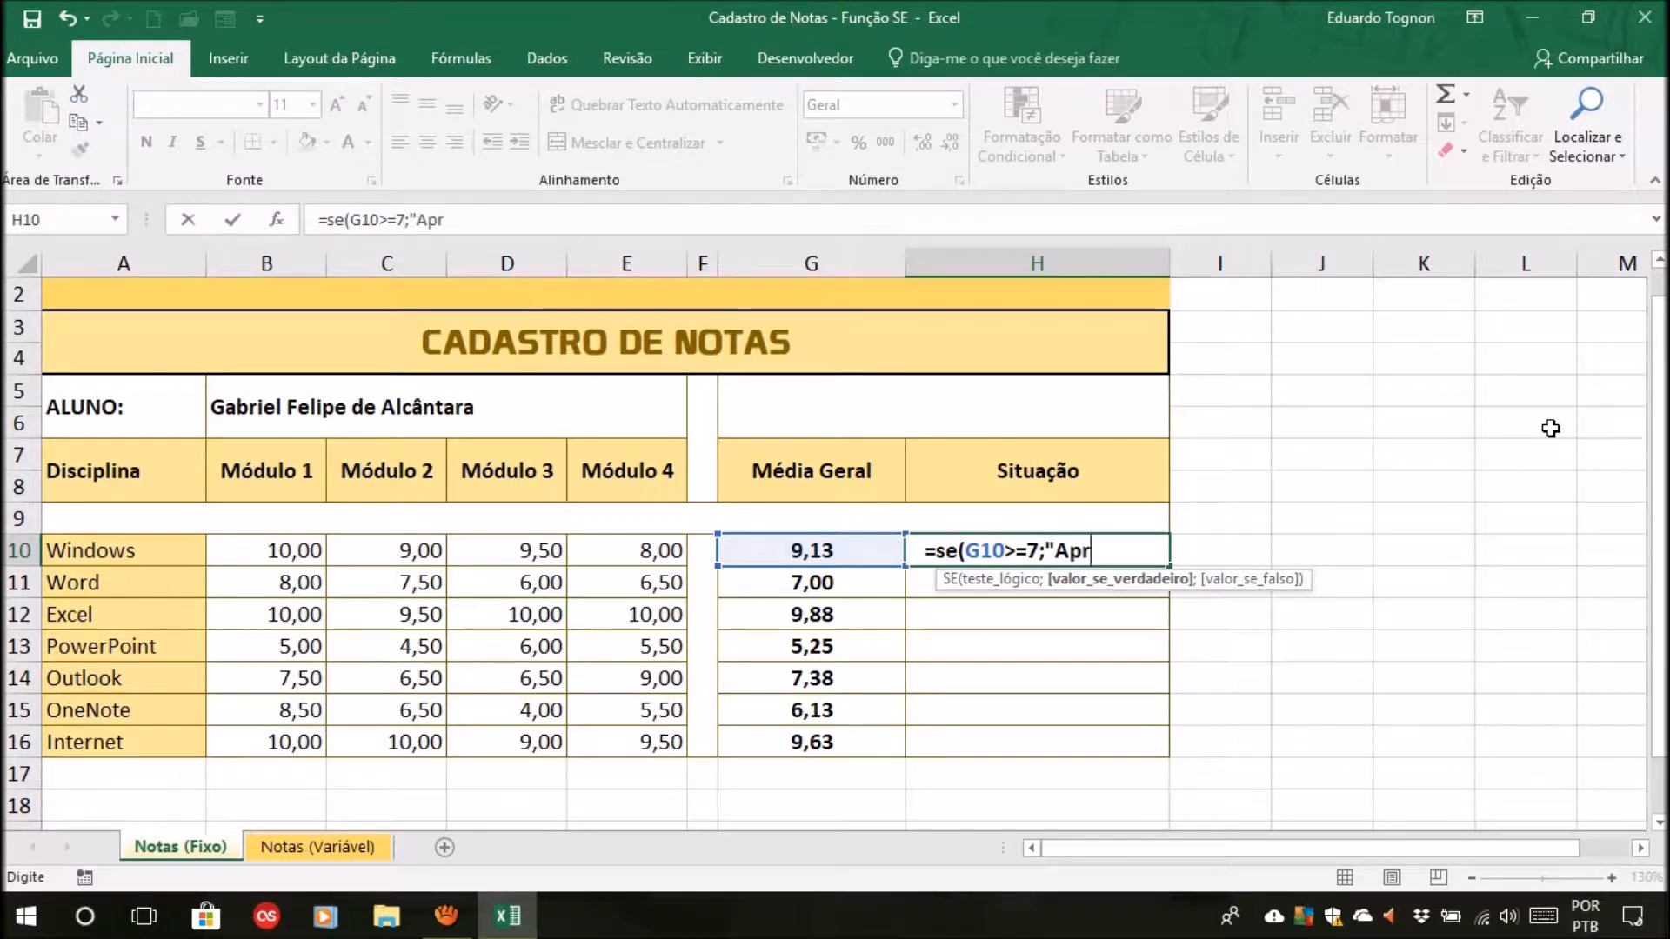
text(ovado")
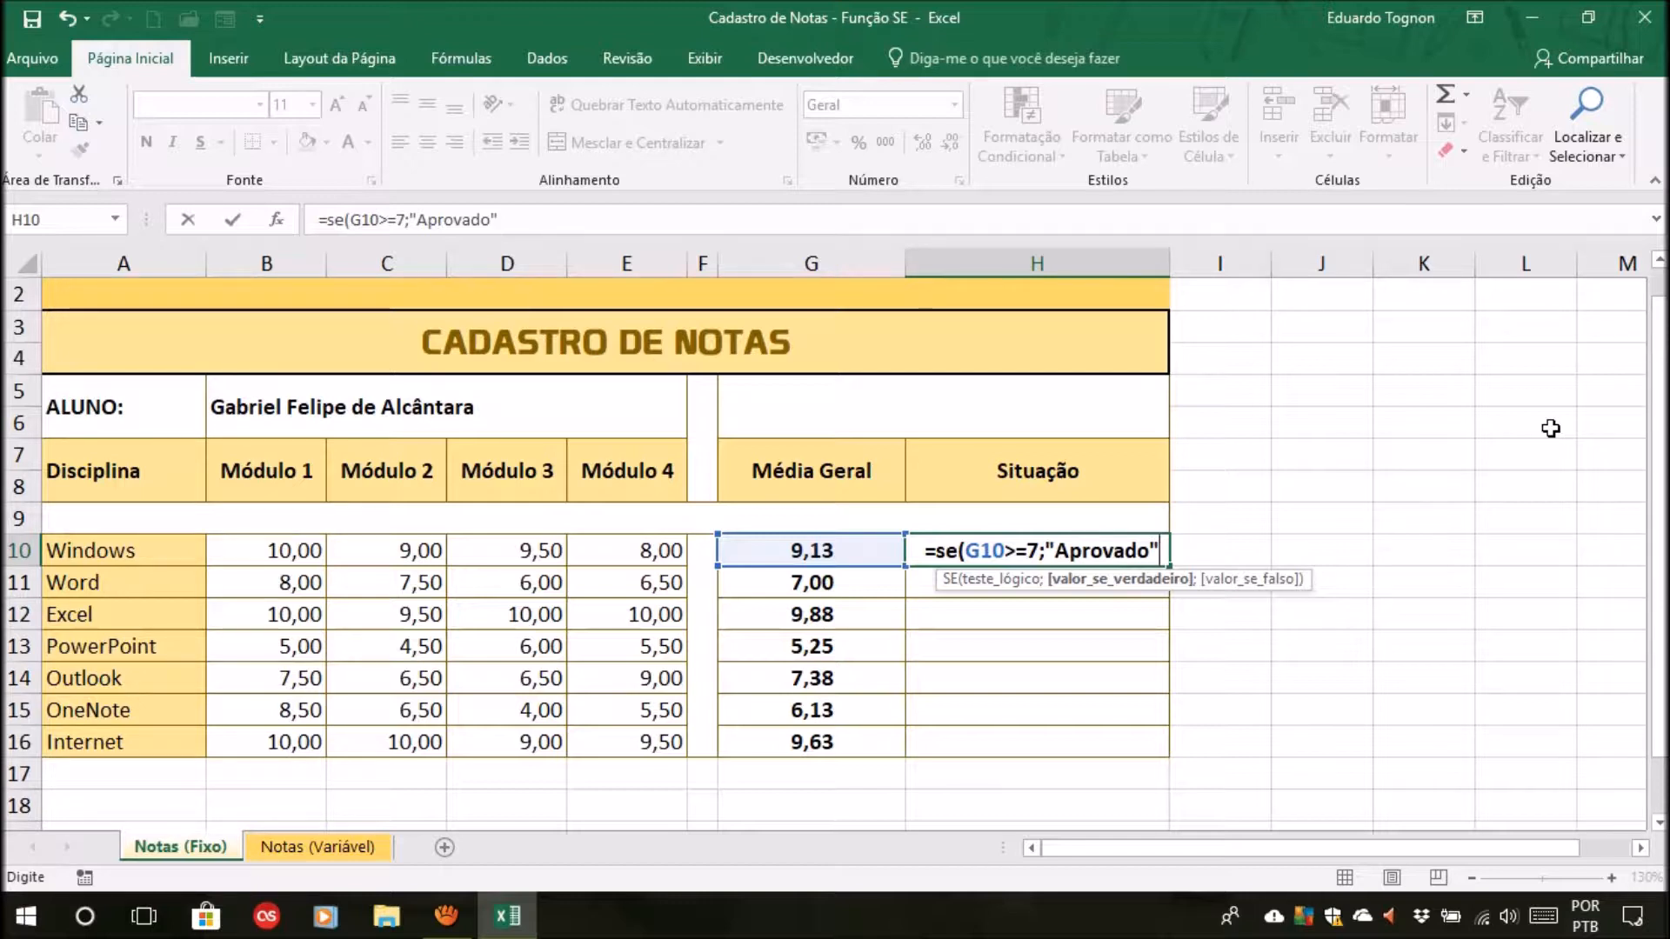
Set the SE formula's value if false to "Reprovado" and enter the finished formula in H10
text(;)
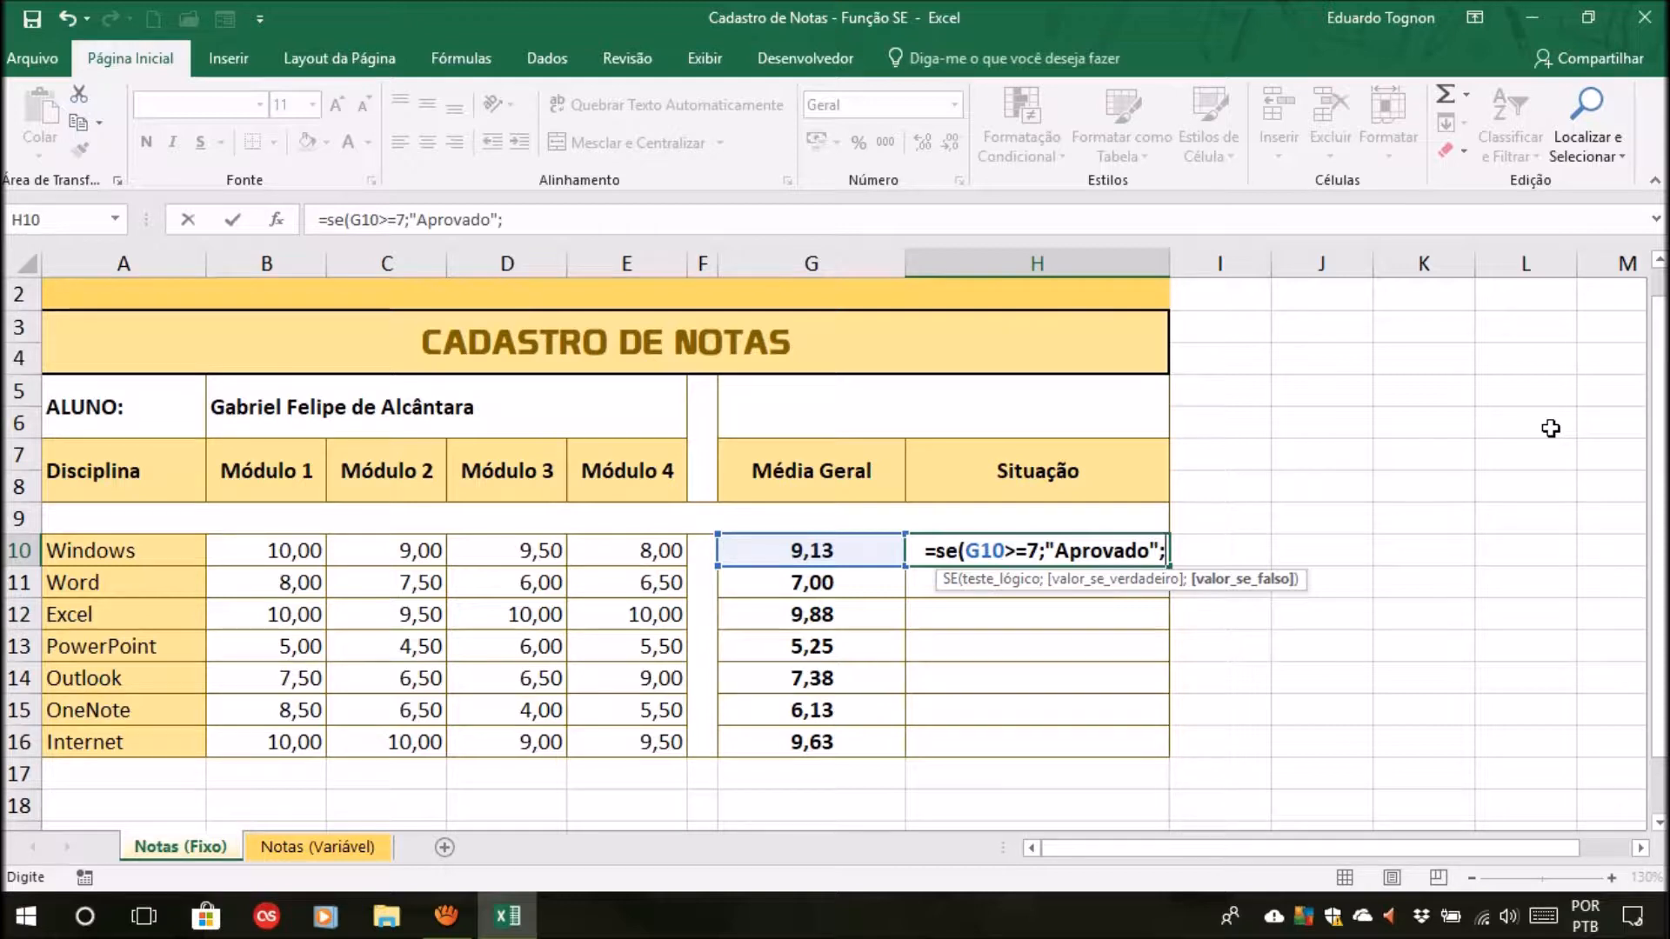
text(")
text(Reprovadp)
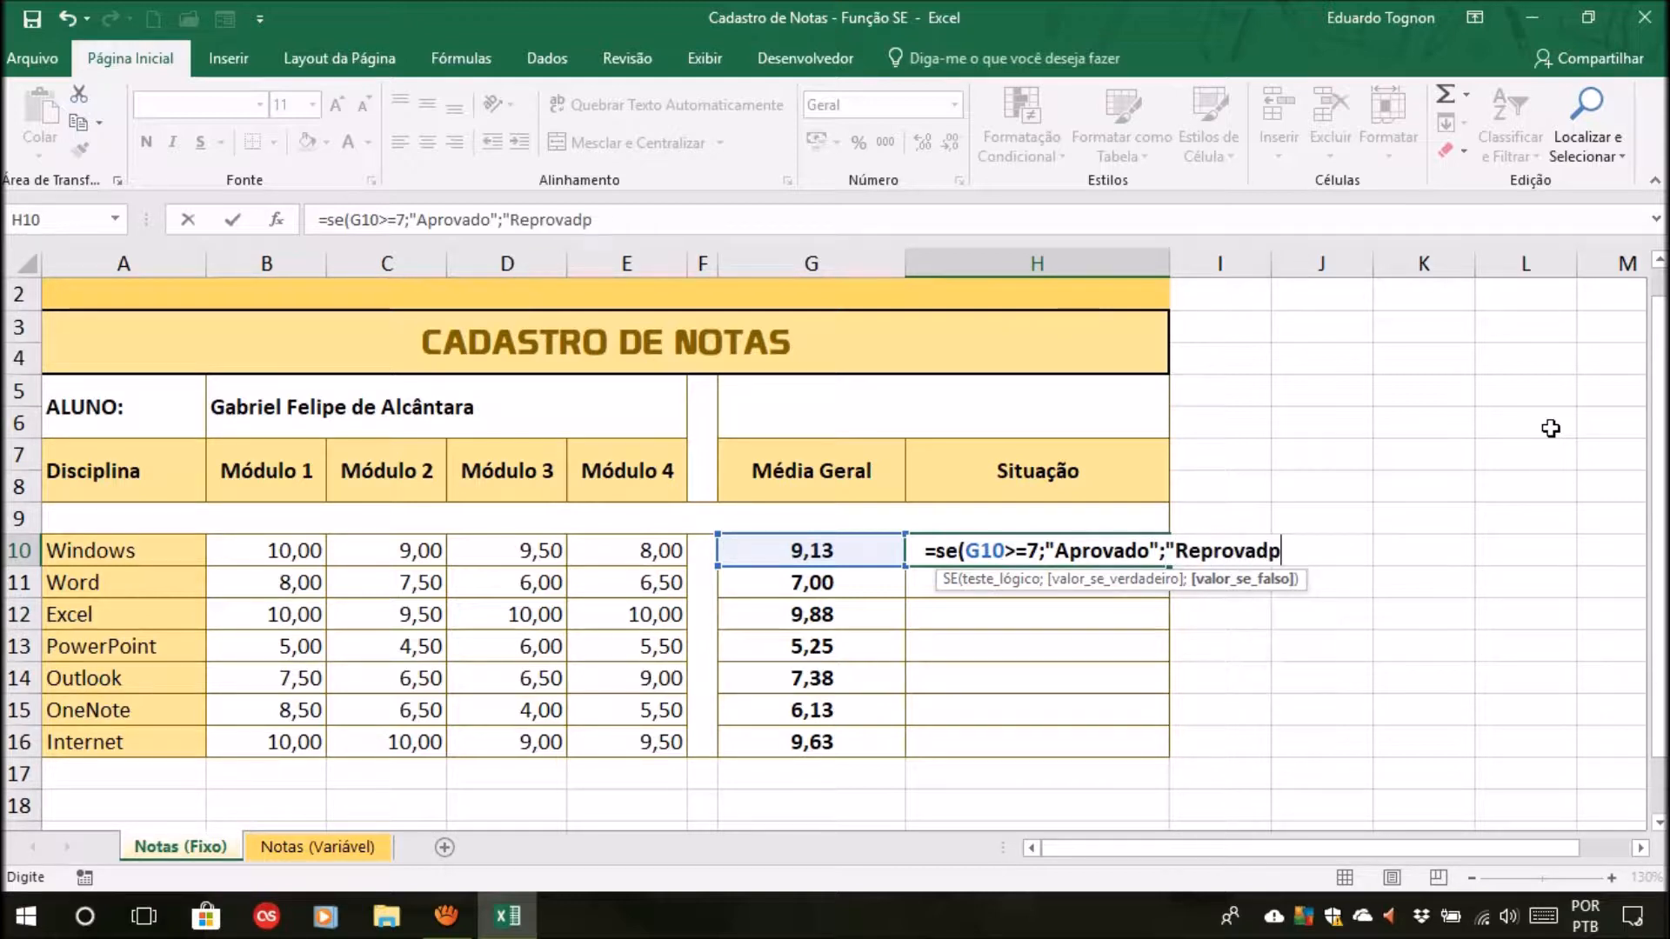
key(BackSpace)
text(o")
text())
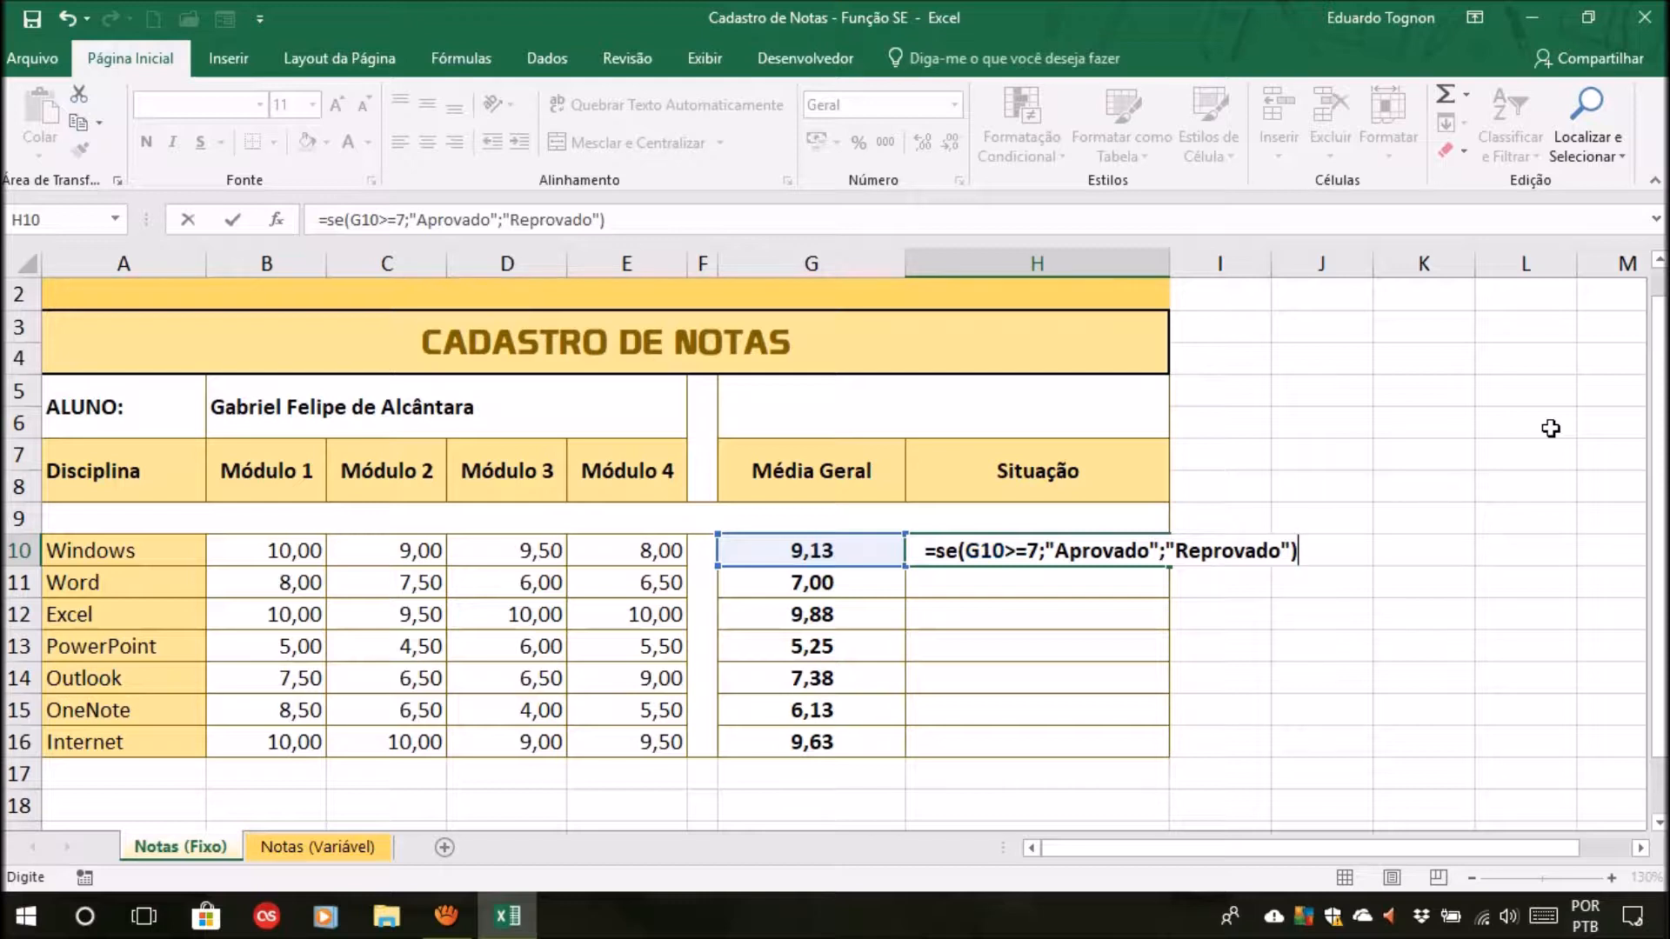
key(Return)
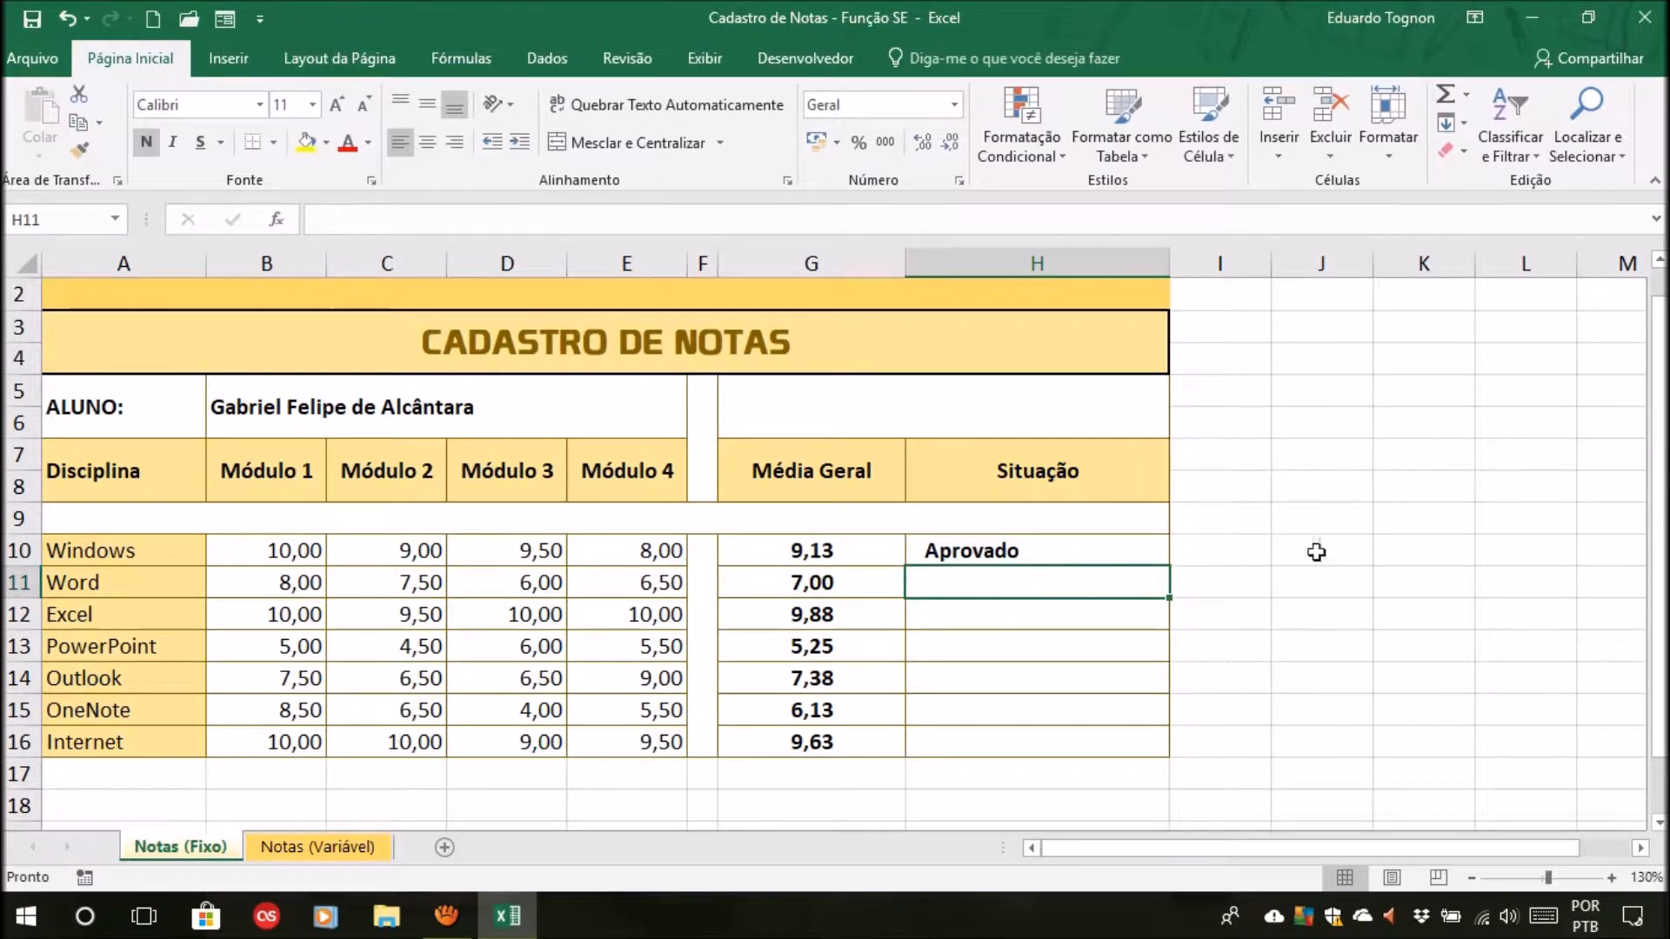
Compare the SE result in H10 with the average in G10 and look over the Situação cells below it
click(992, 552)
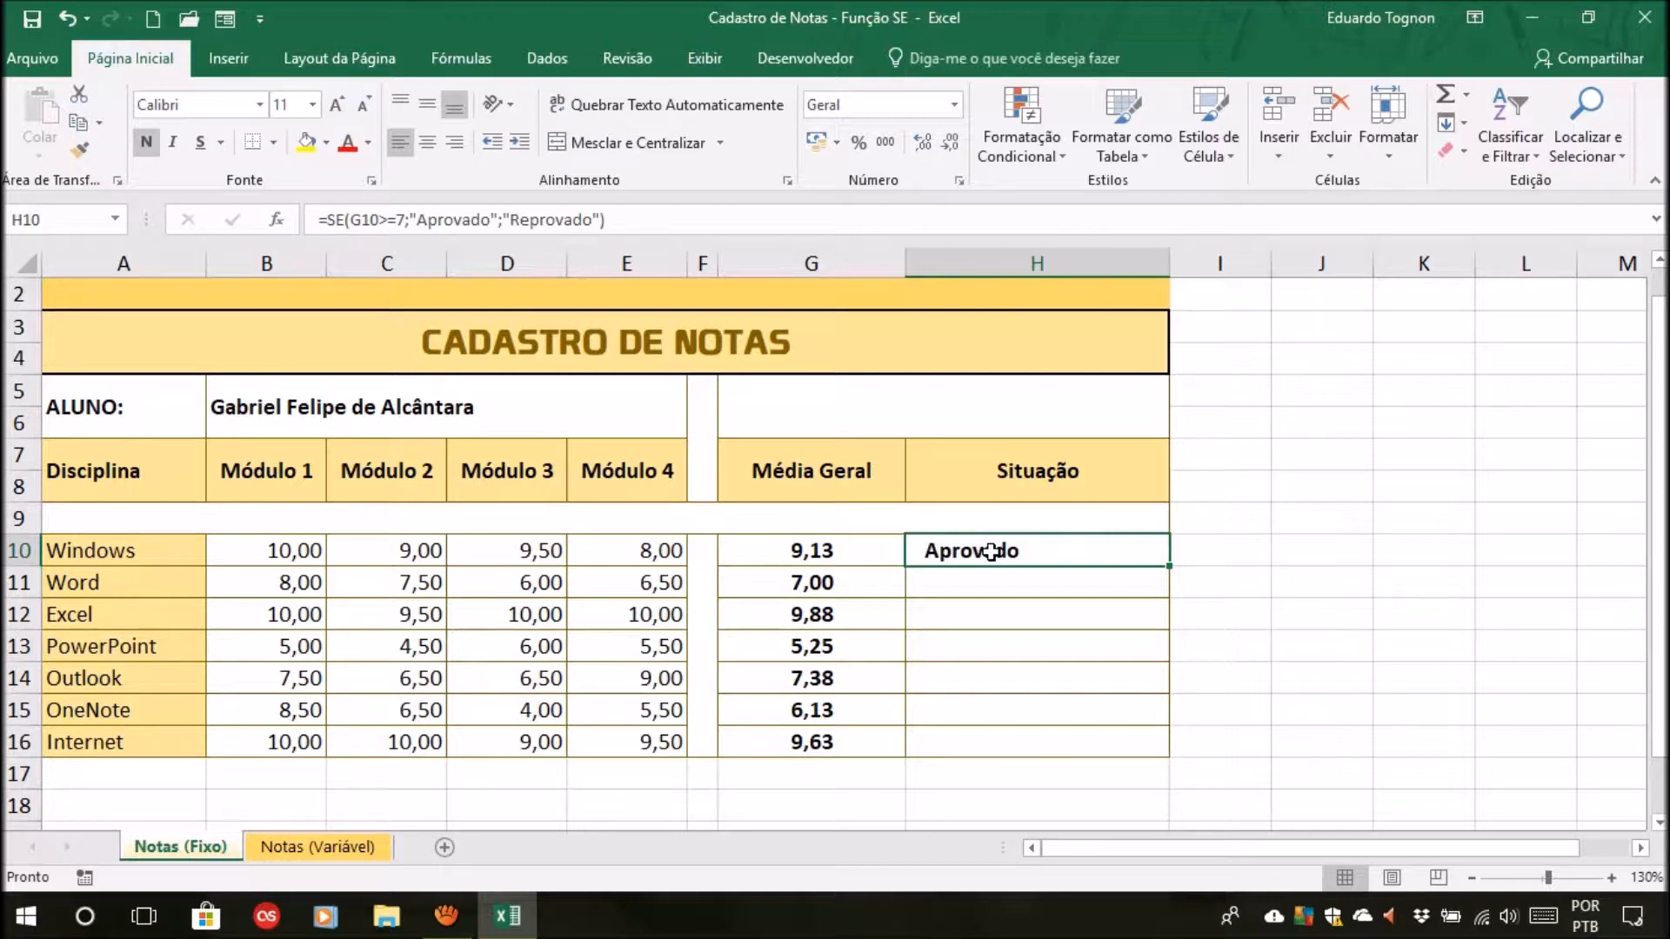
click(858, 557)
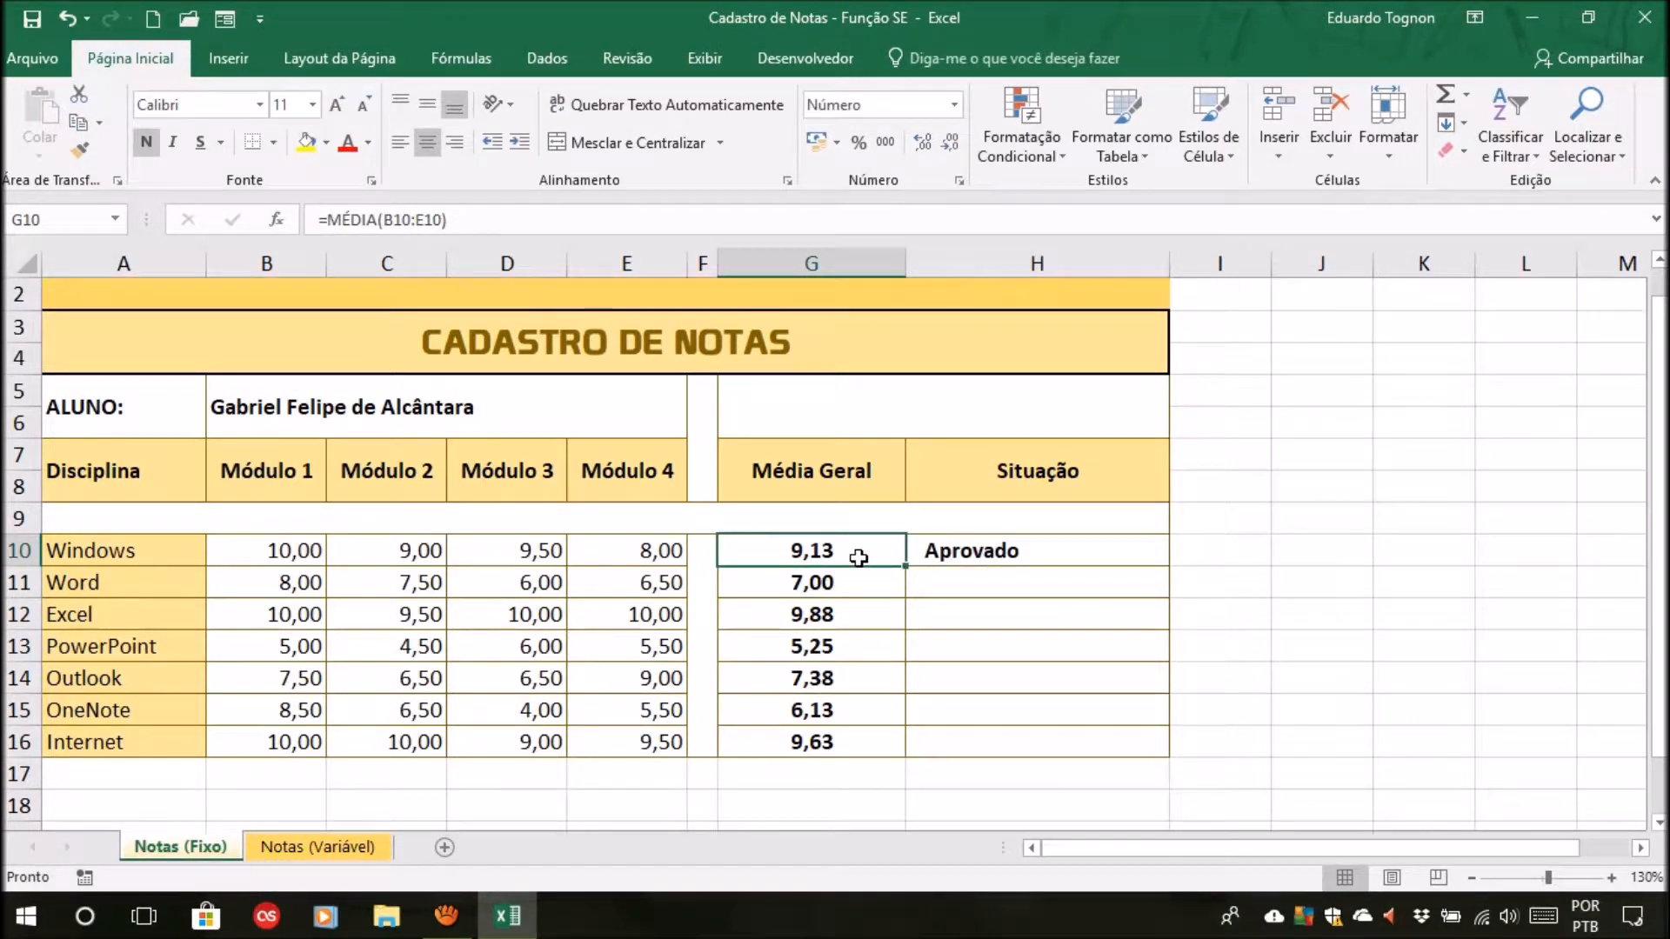
click(1010, 558)
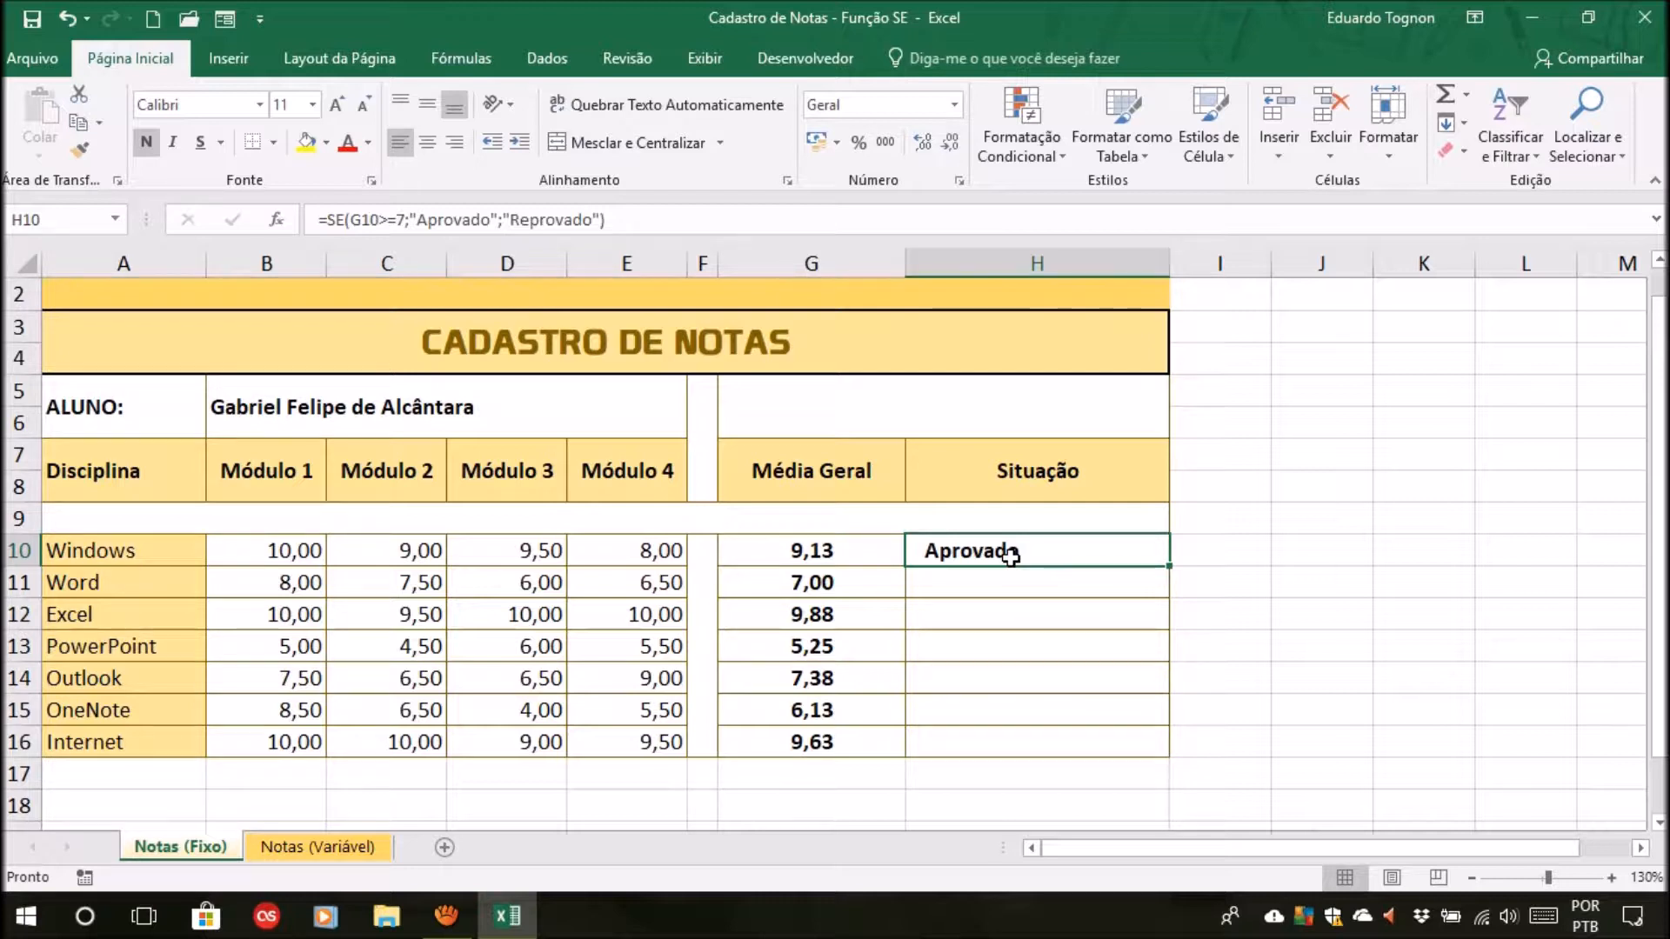
click(1109, 585)
click(1088, 627)
click(1062, 641)
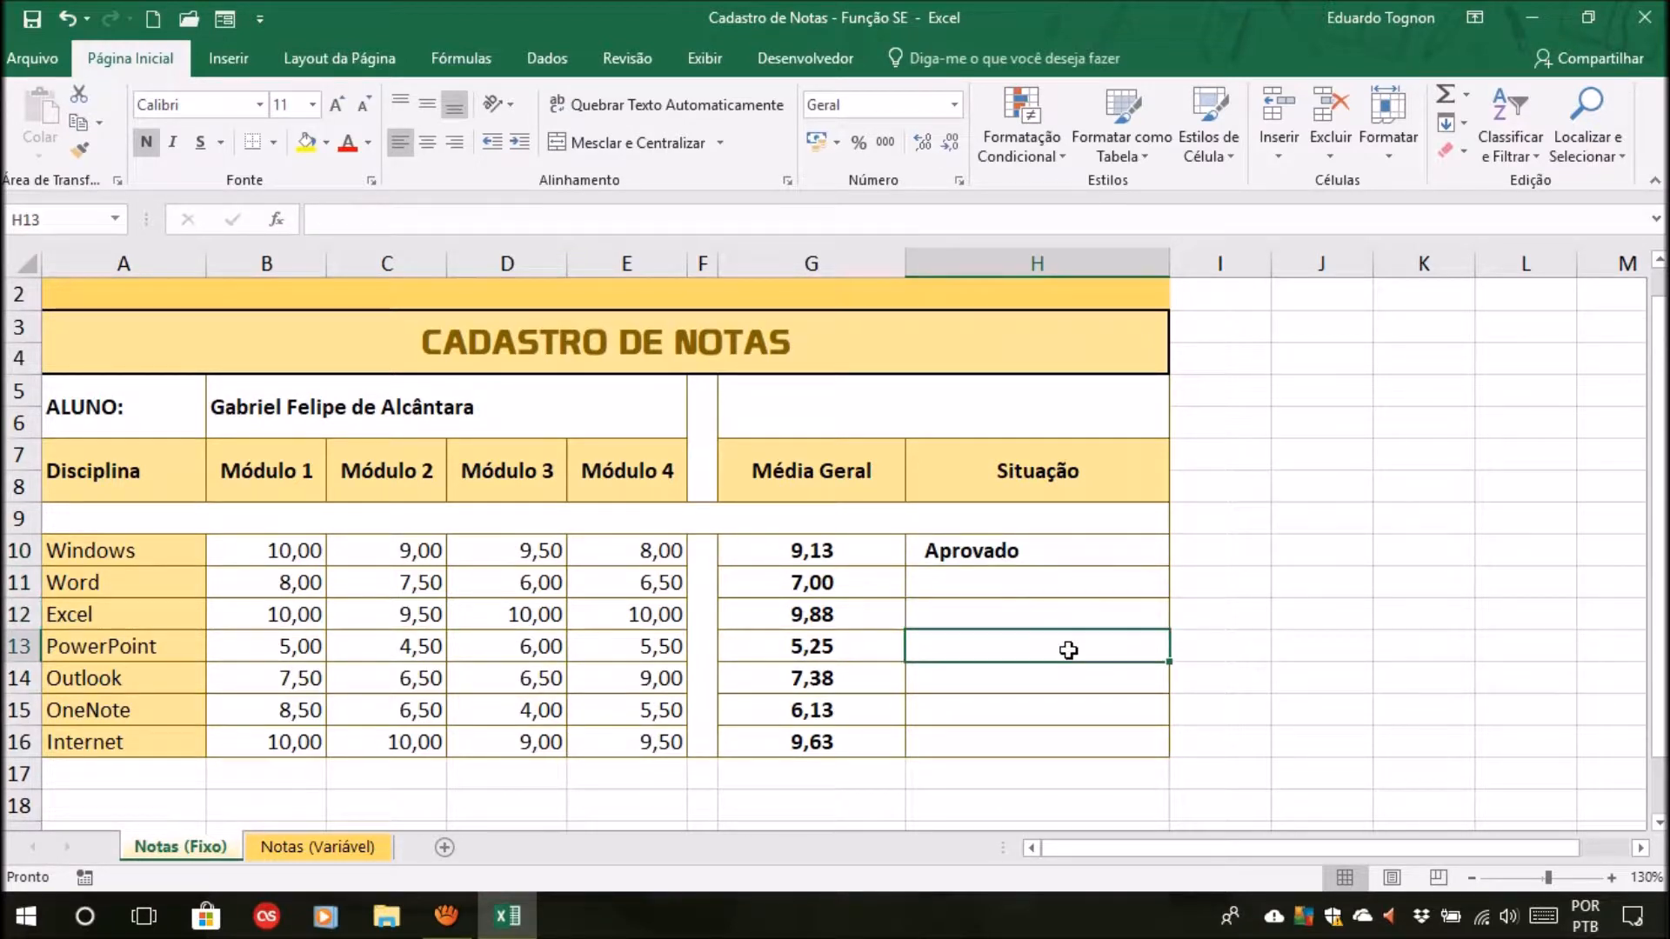
click(1076, 585)
click(1018, 554)
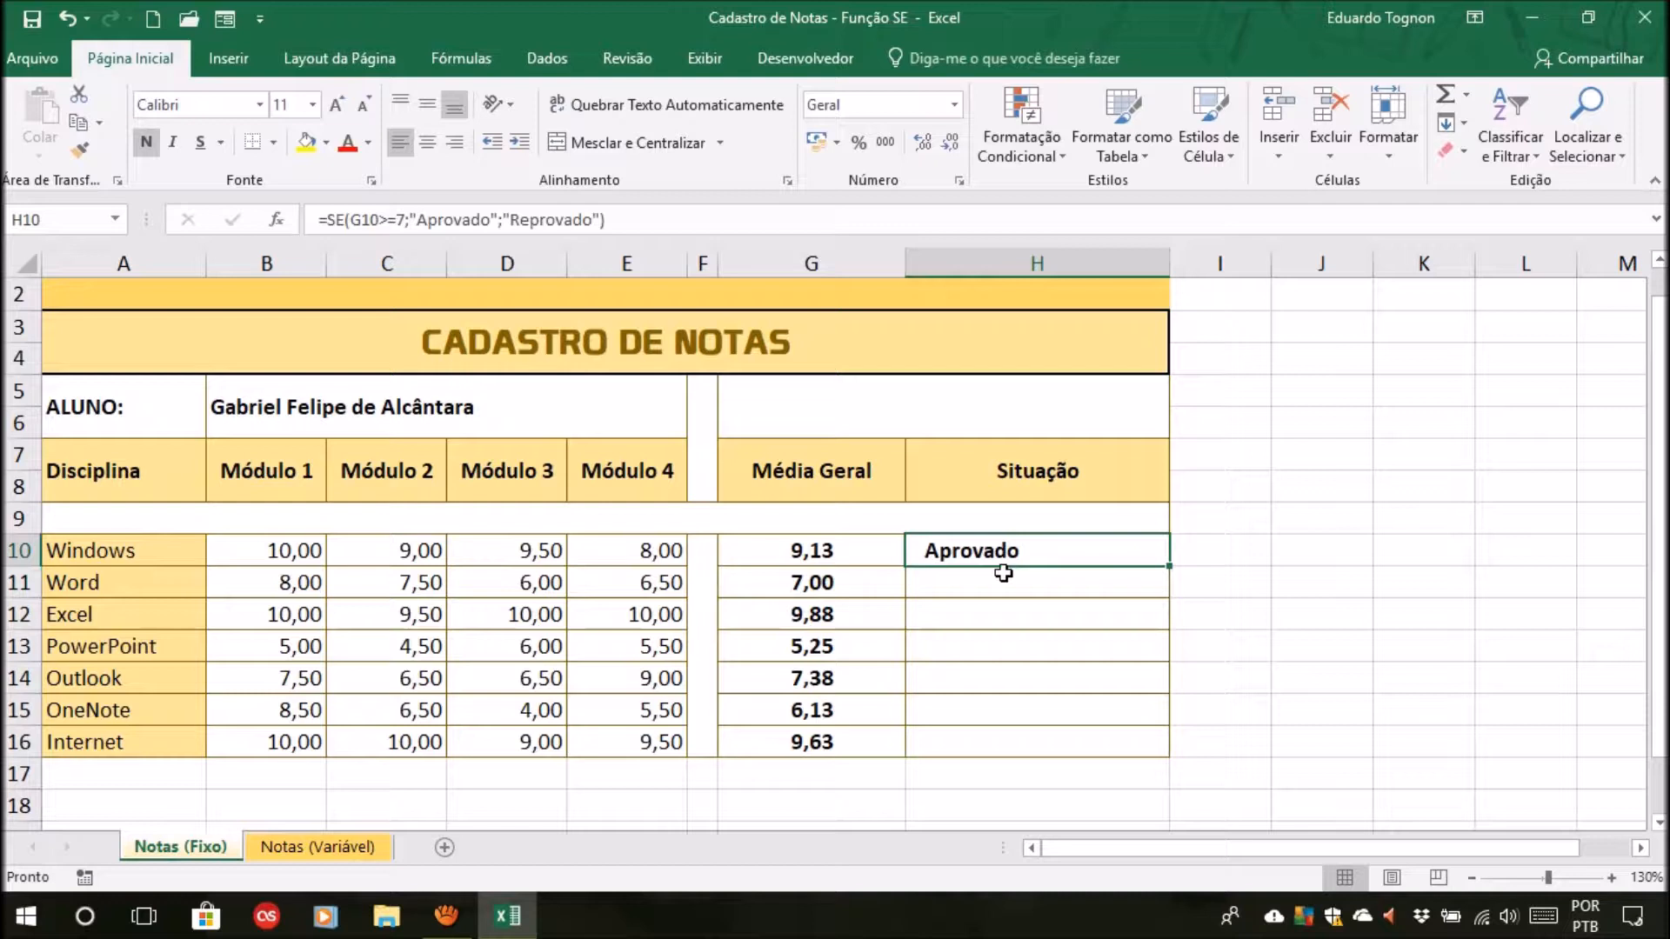
click(1000, 576)
click(861, 585)
click(1035, 550)
click(856, 546)
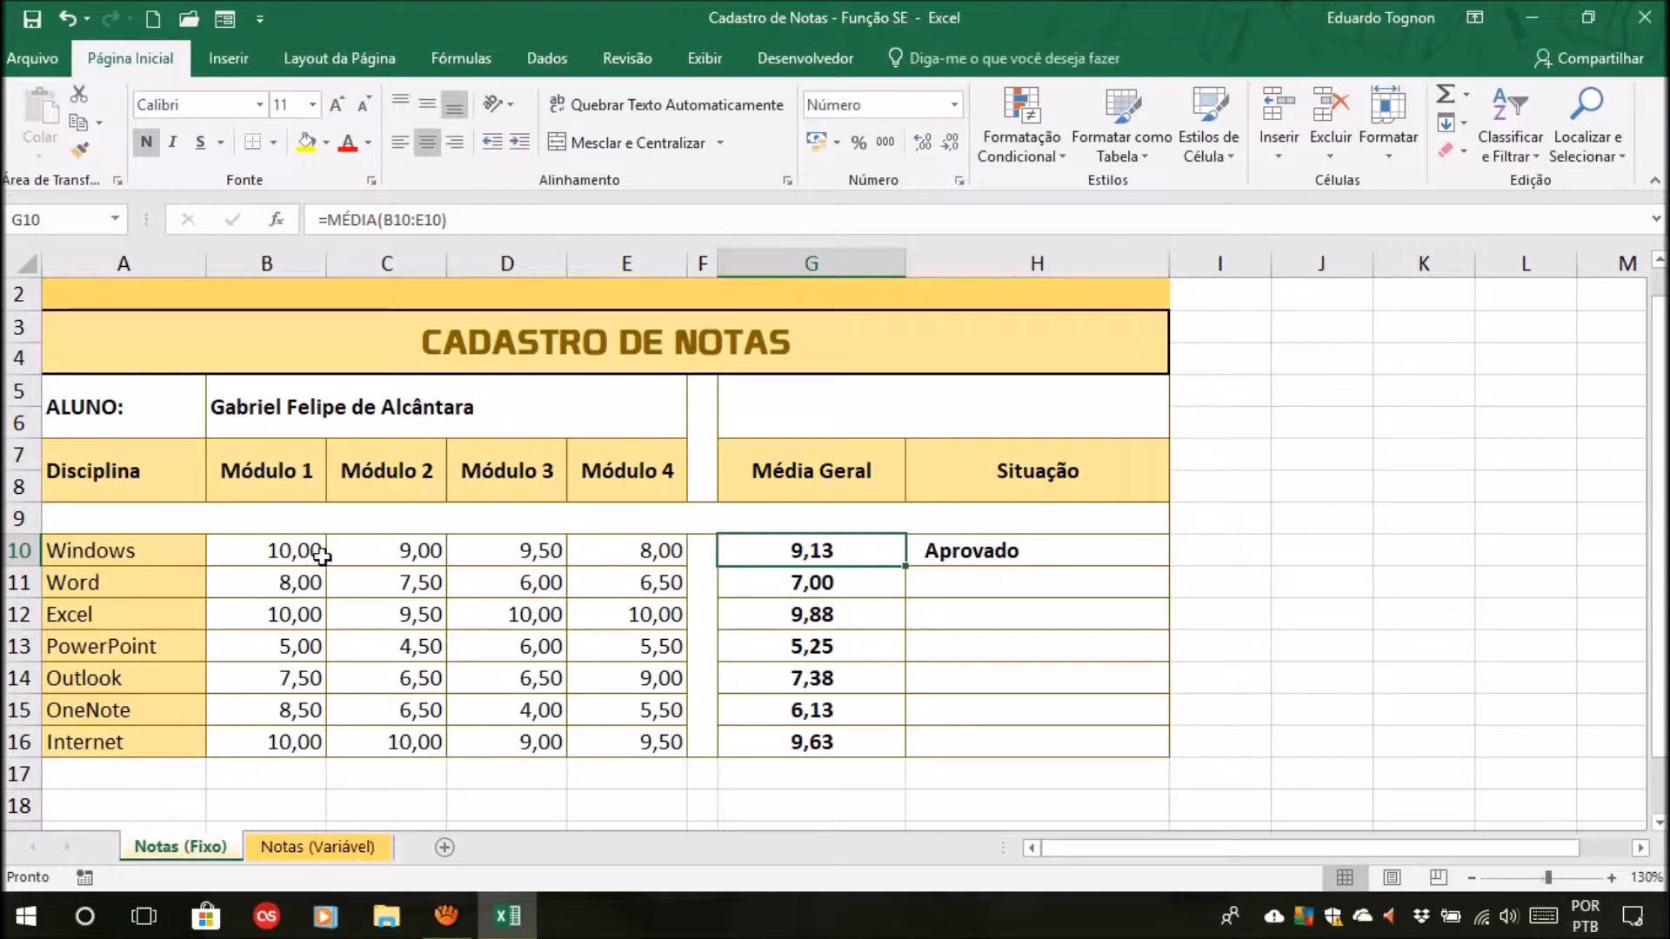
Review the Média Geral values in G10:G16 against the Situação cells, going row by row through Windows, Word and Excel
drag(853, 552, 856, 737)
drag(857, 570, 860, 739)
click(1022, 553)
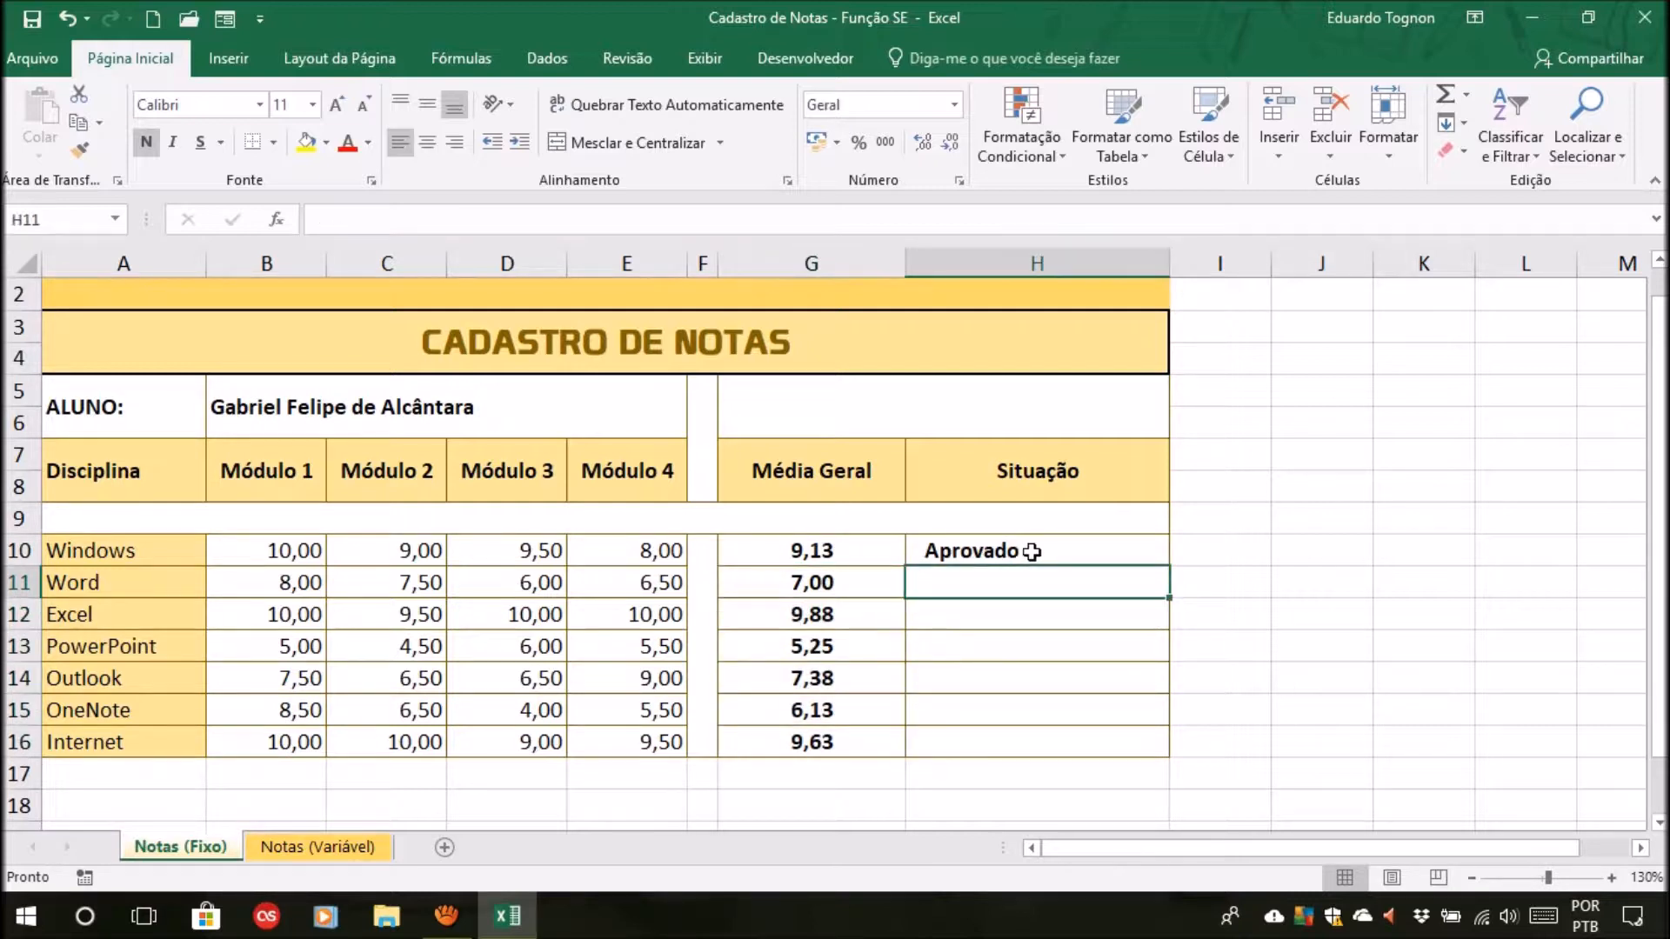
drag(1035, 551, 1006, 735)
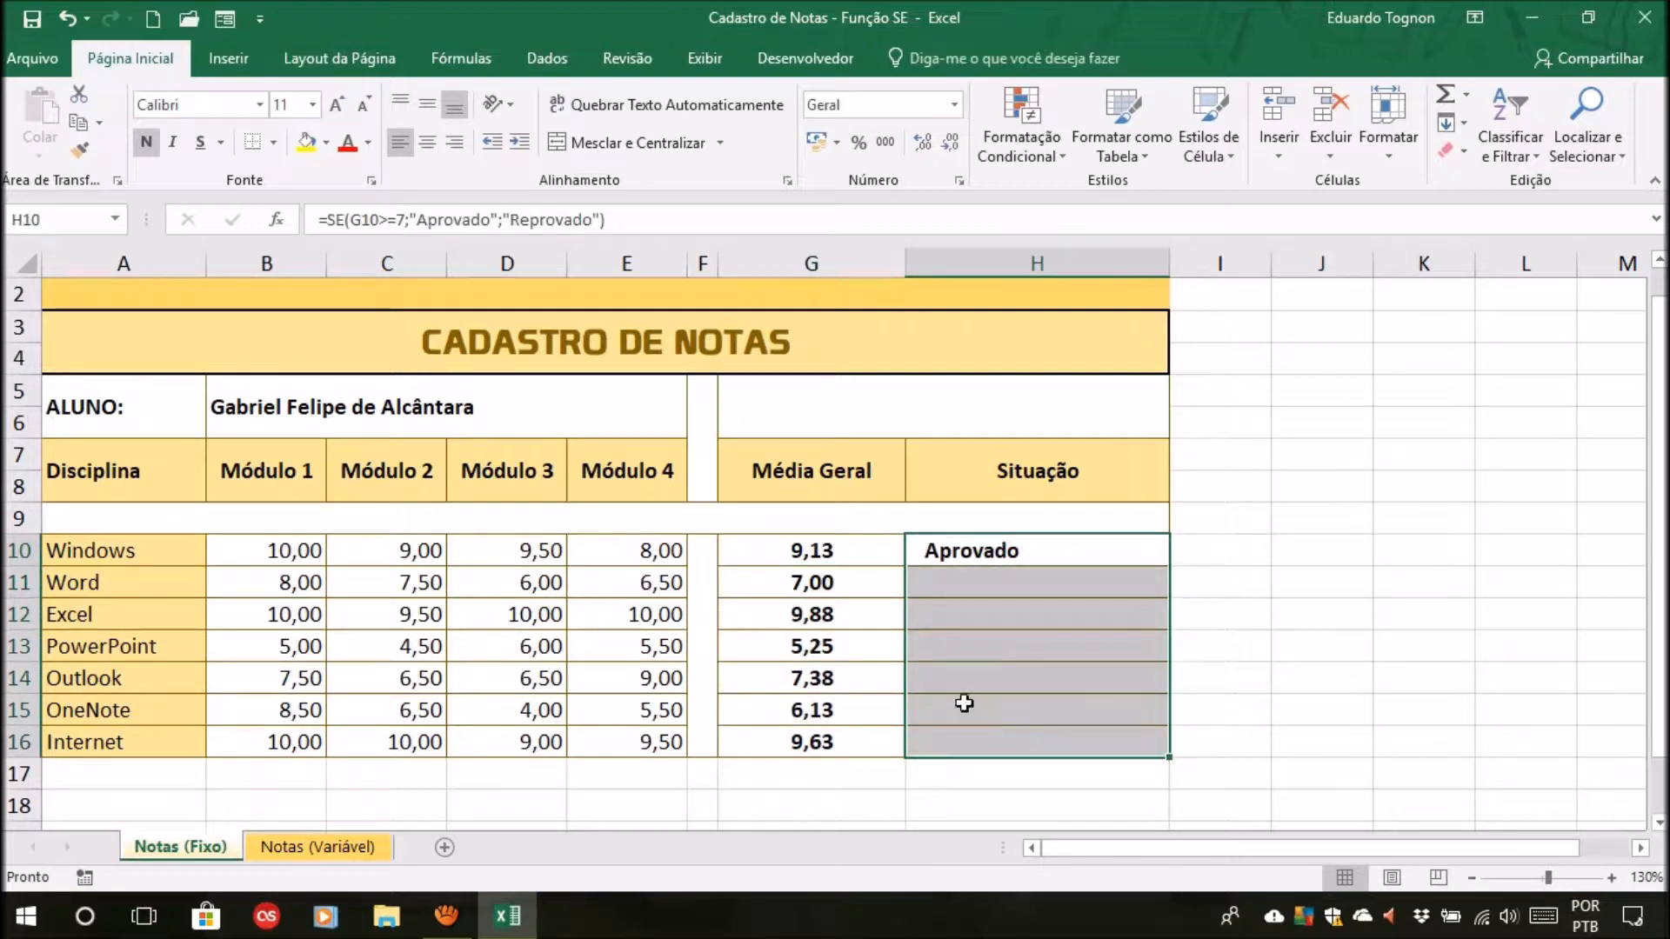
click(835, 550)
double_click(835, 551)
click(1108, 597)
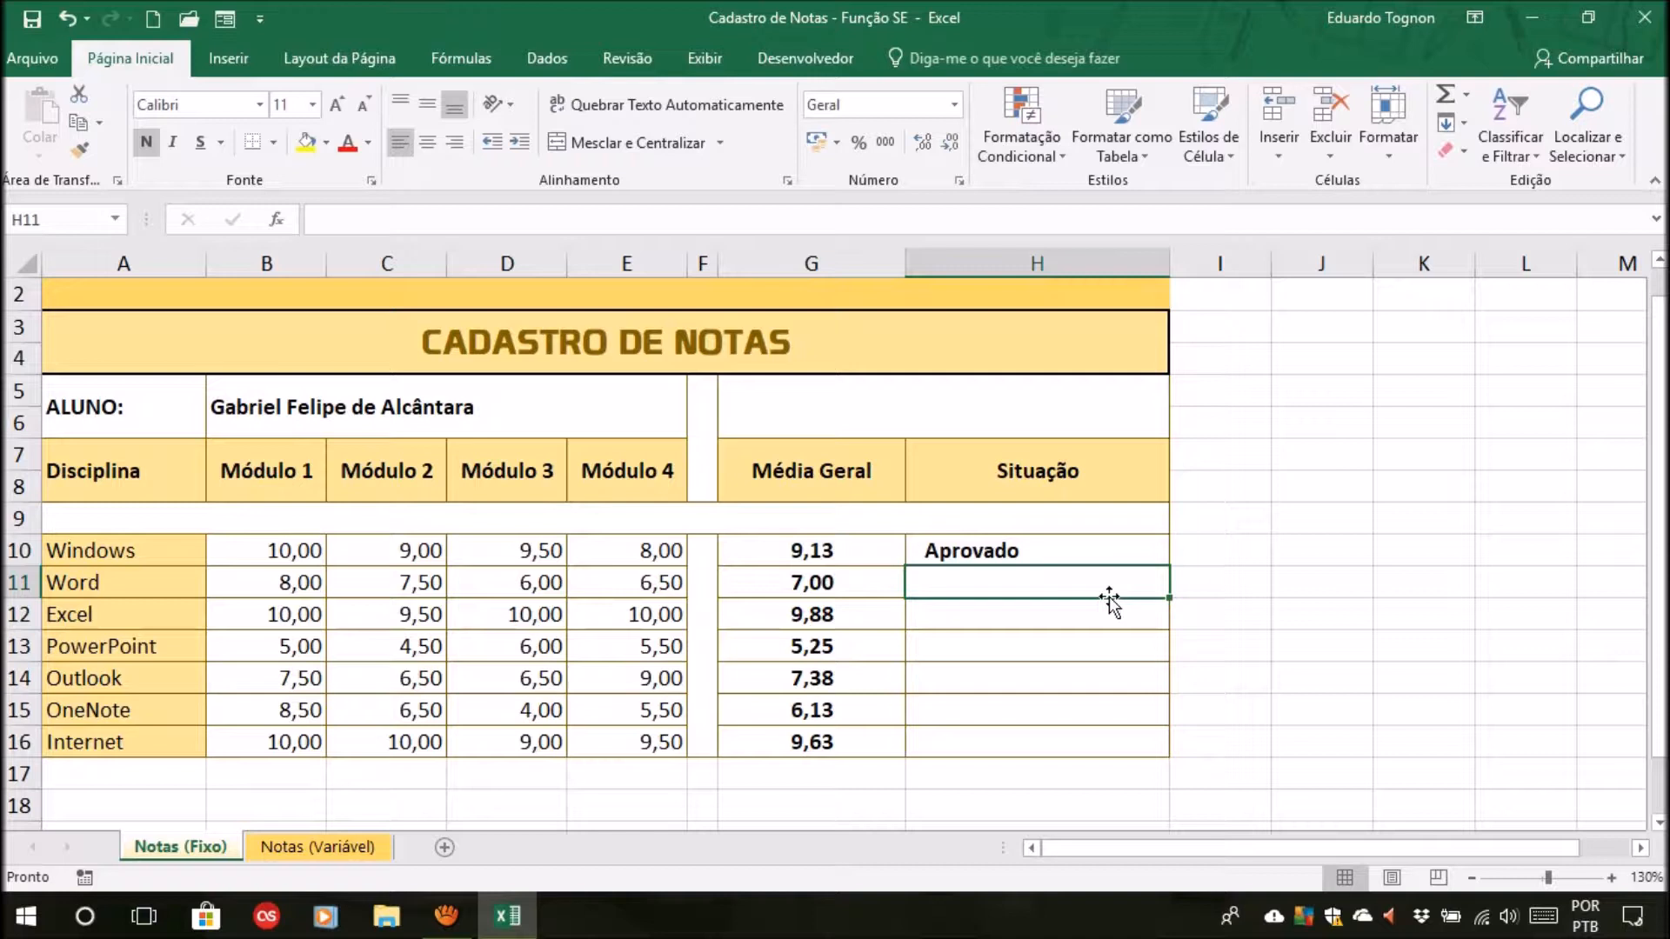
click(857, 556)
click(962, 551)
click(817, 585)
click(965, 578)
click(810, 614)
click(986, 615)
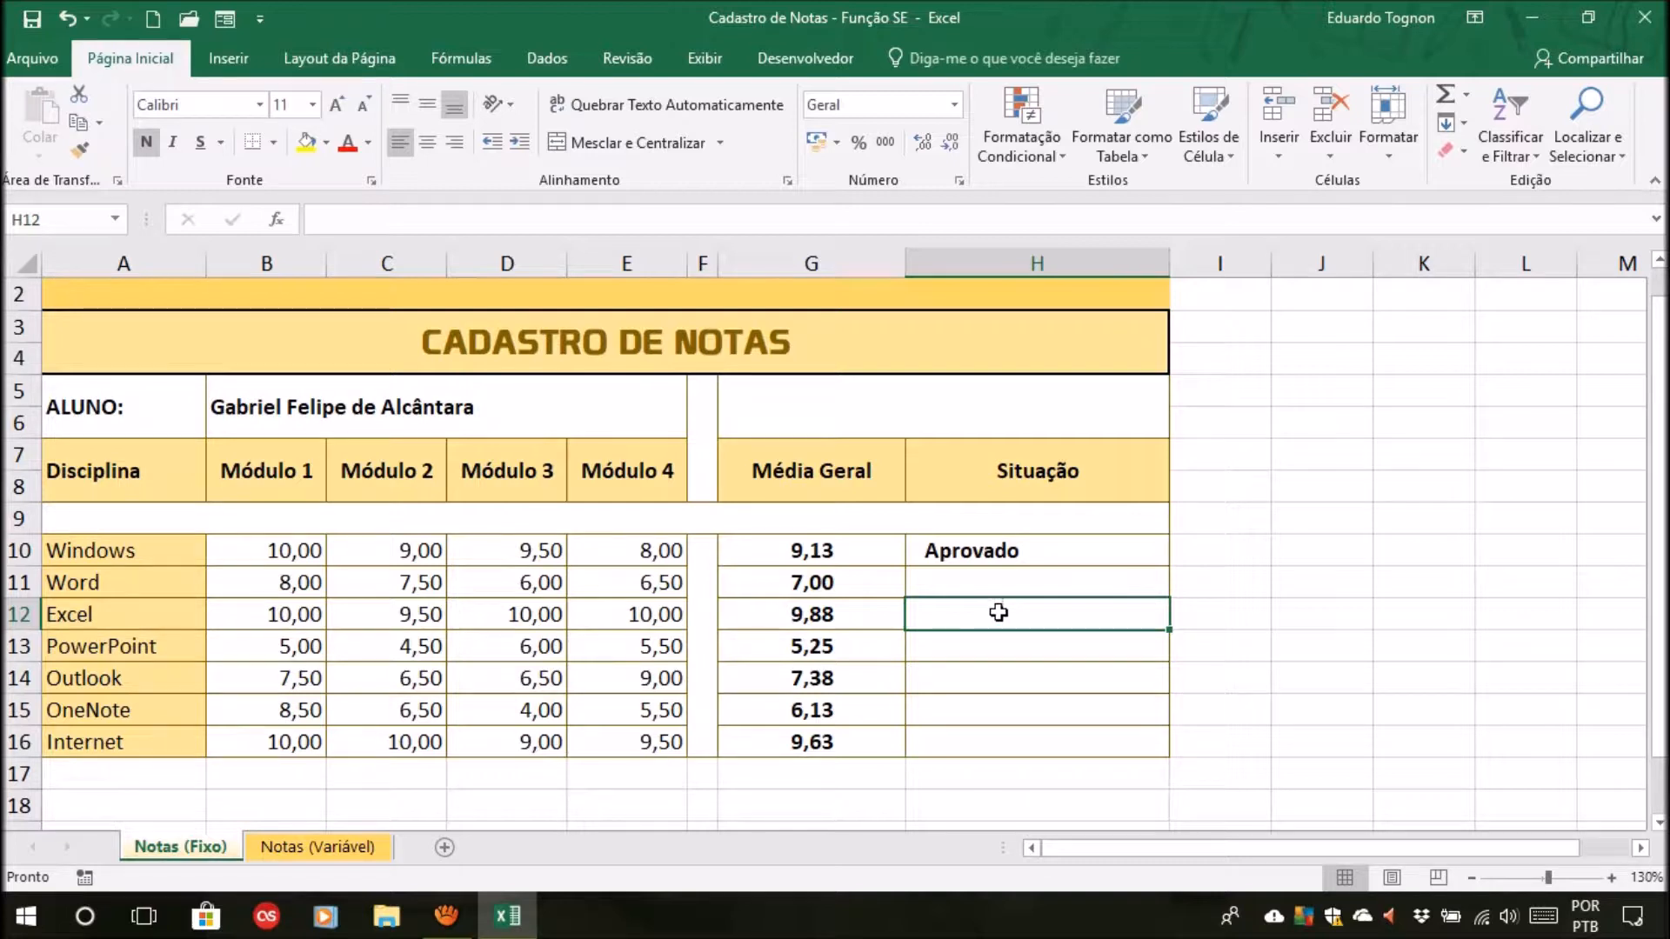
Fill the SE formula from Situação cell H10 down through H16
click(1072, 548)
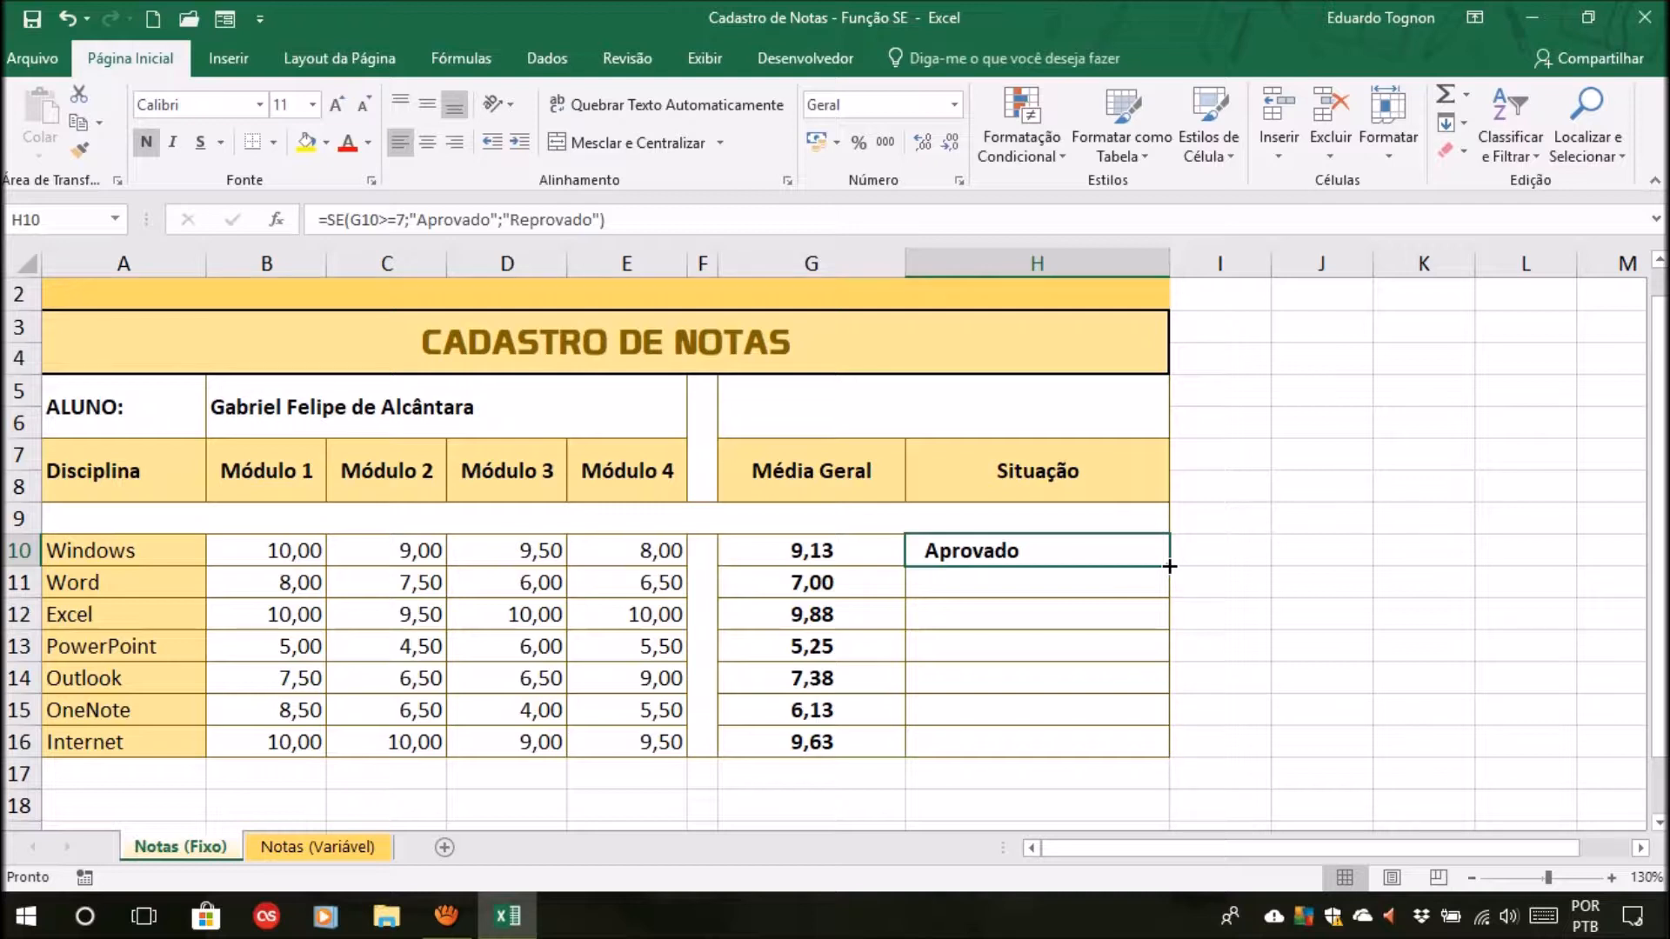
drag(1169, 566, 1162, 754)
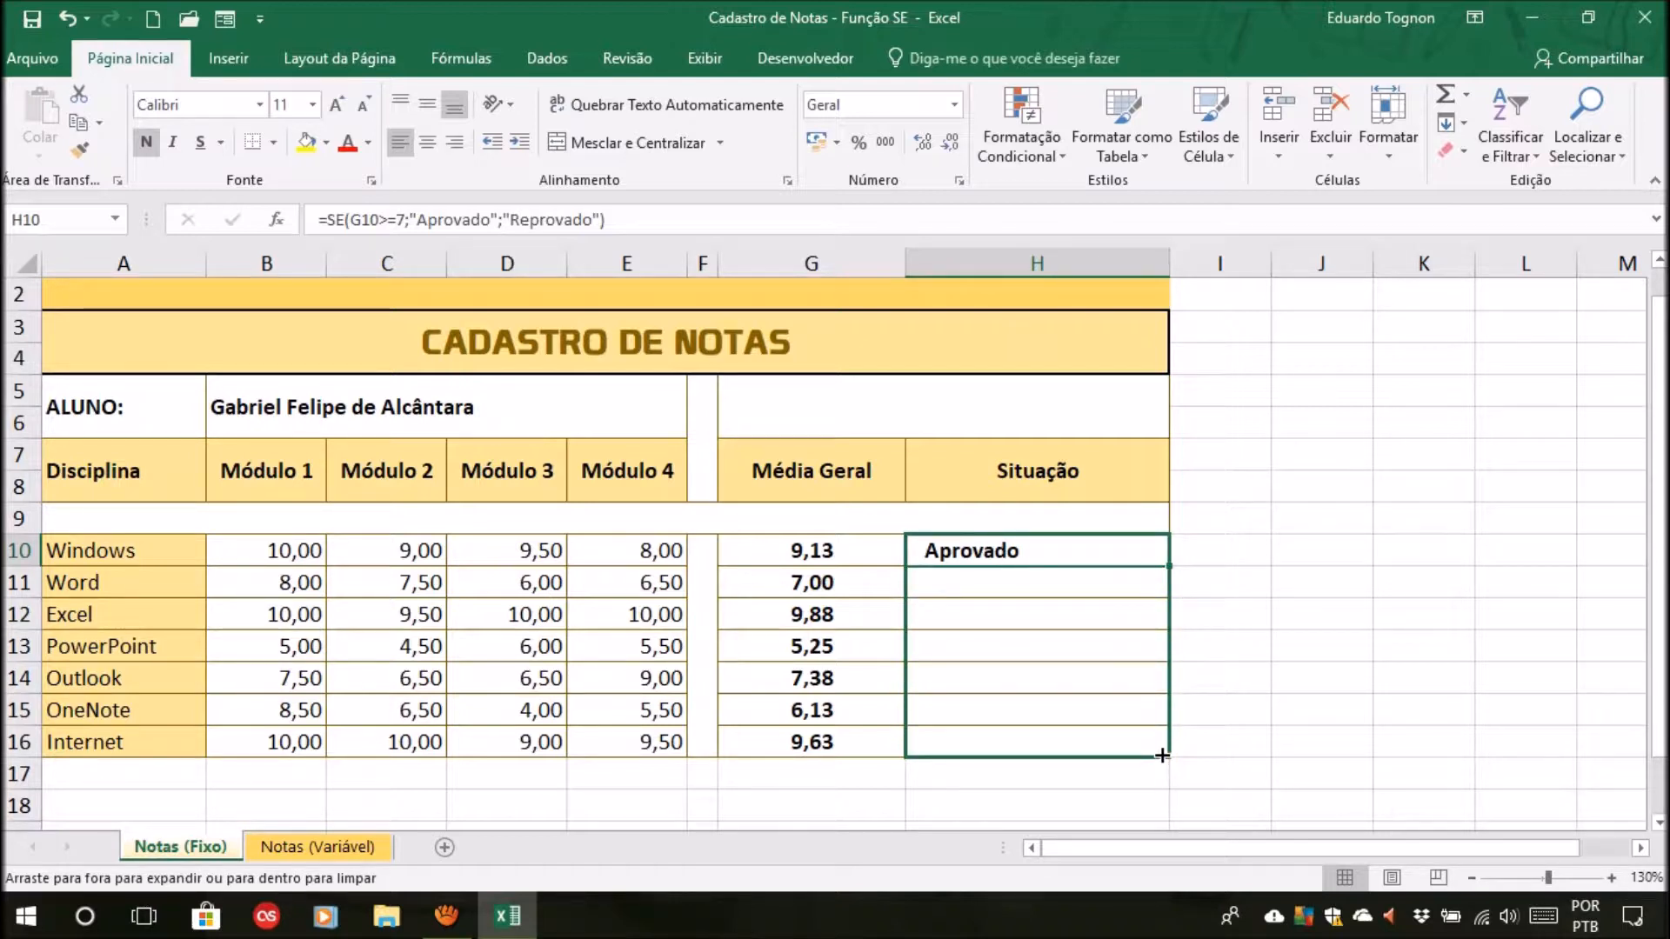
drag(1161, 755, 1162, 755)
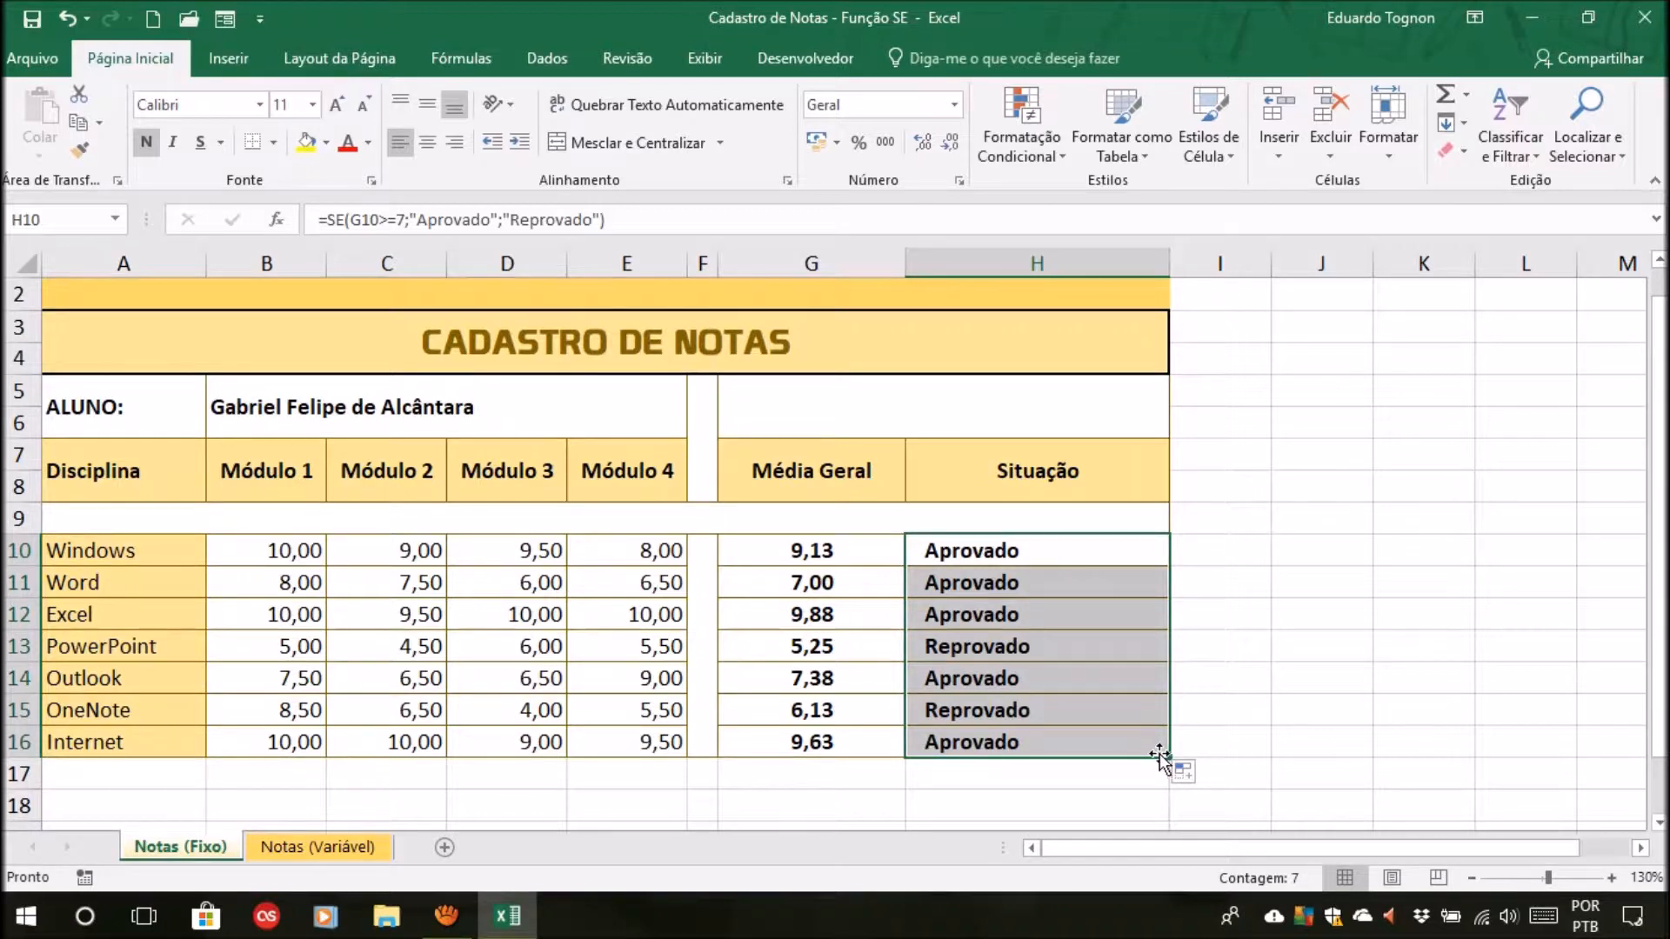
click(1348, 609)
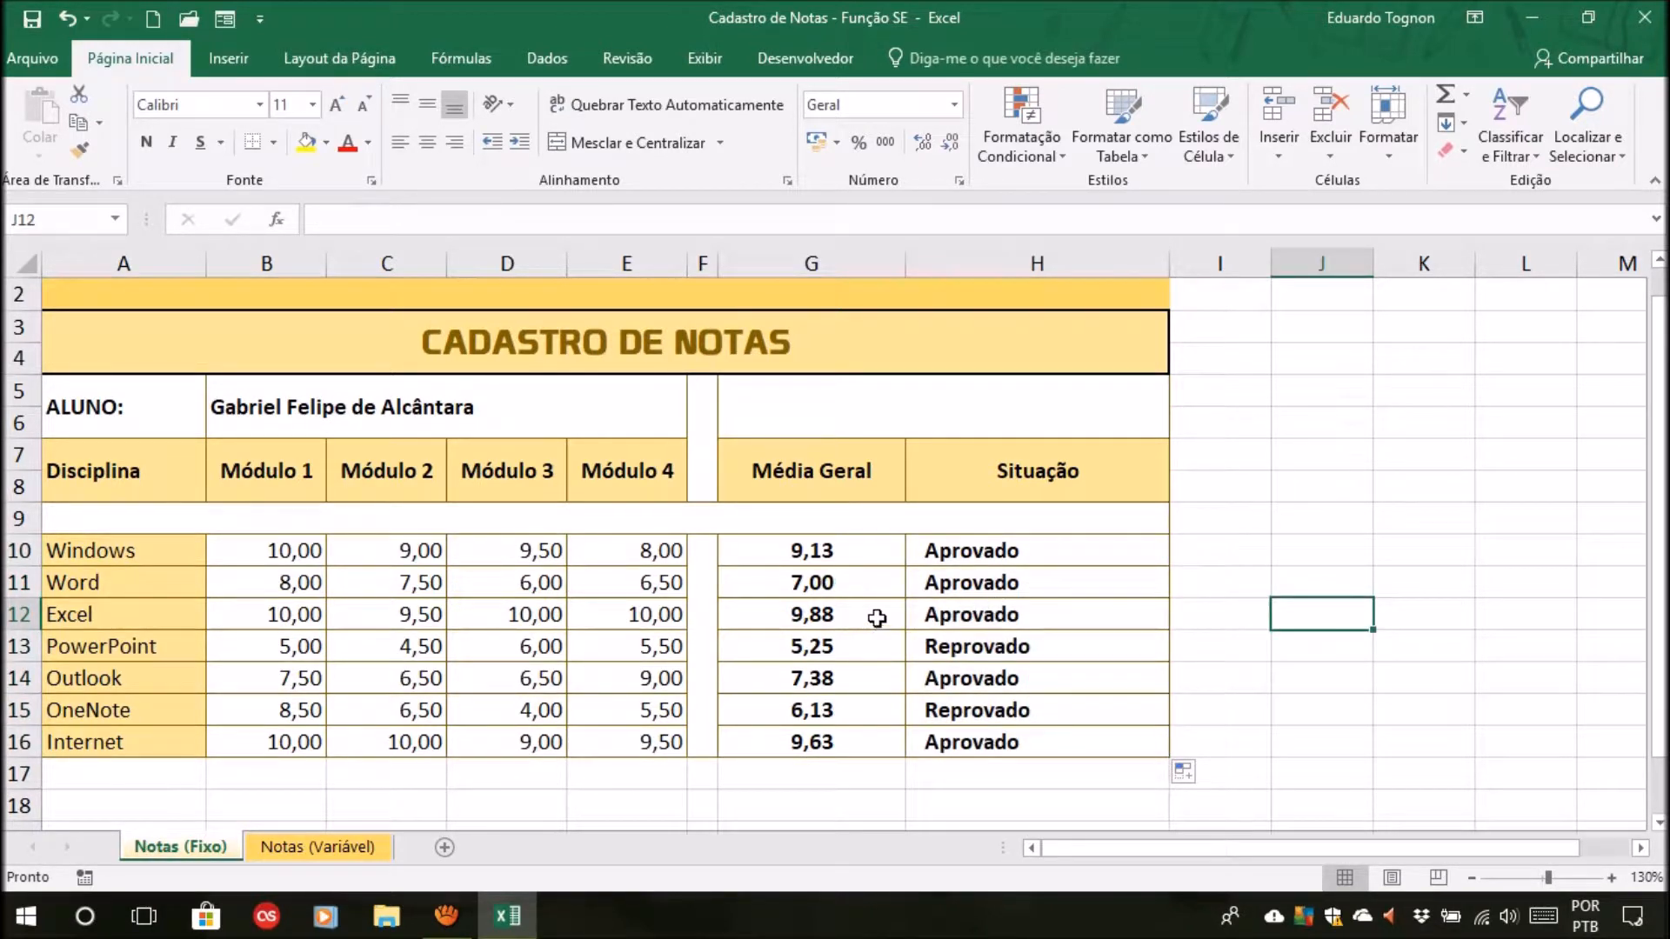
Compare the averages with the filled SE results for Word, Excel, PowerPoint and OneNote
click(859, 584)
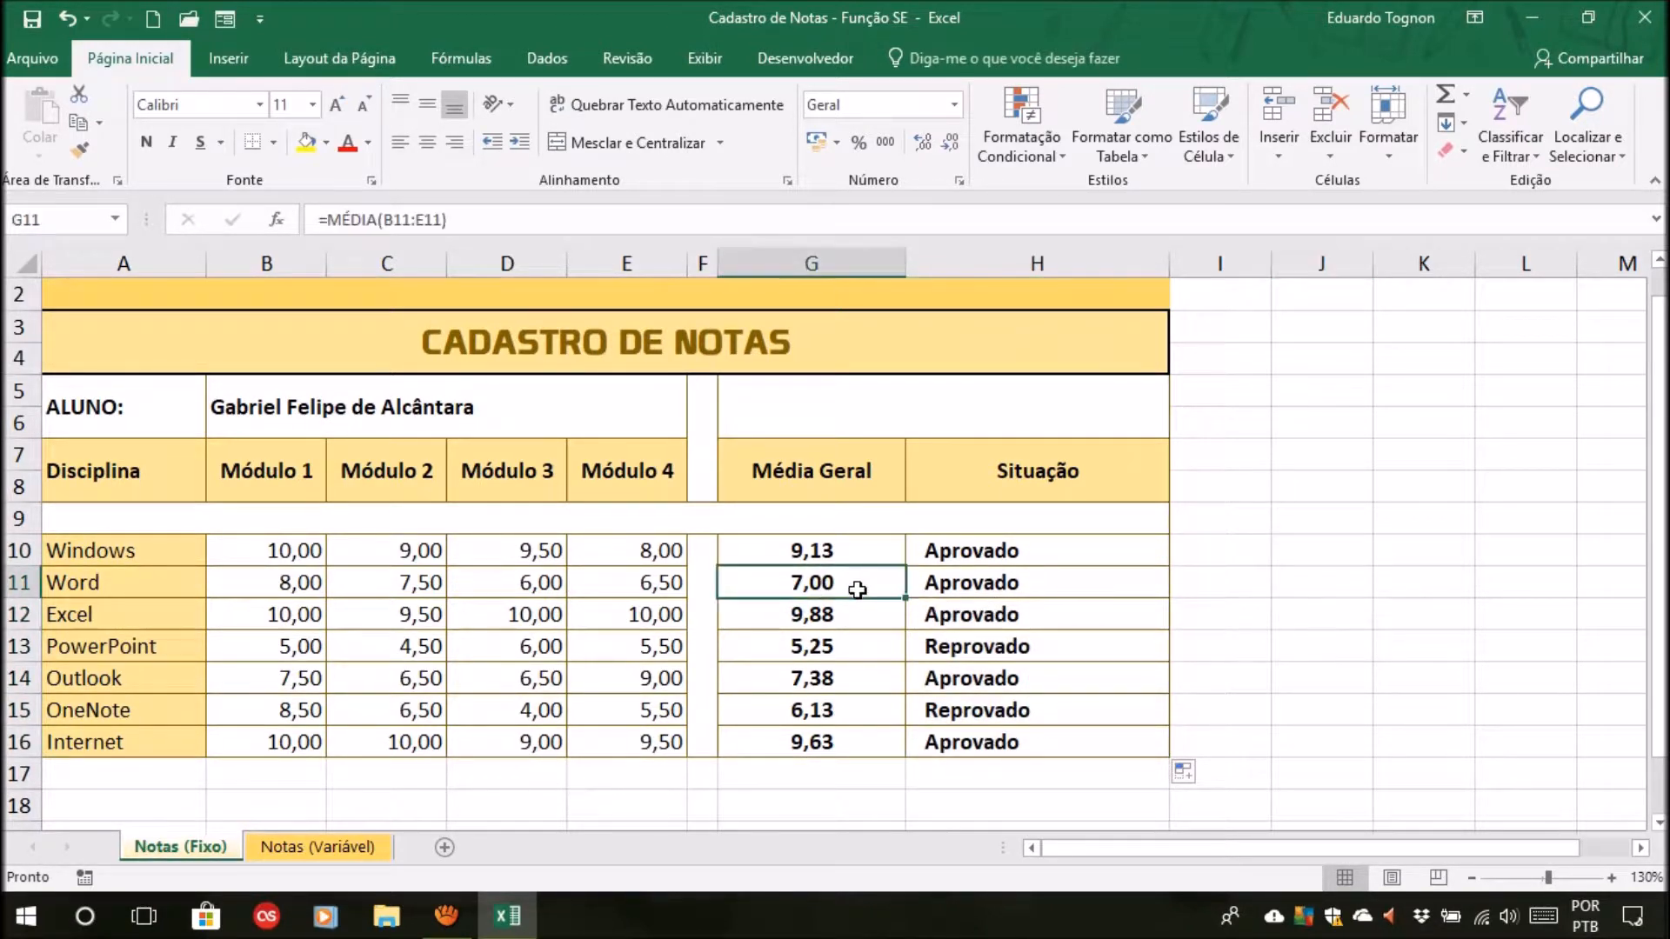
click(965, 583)
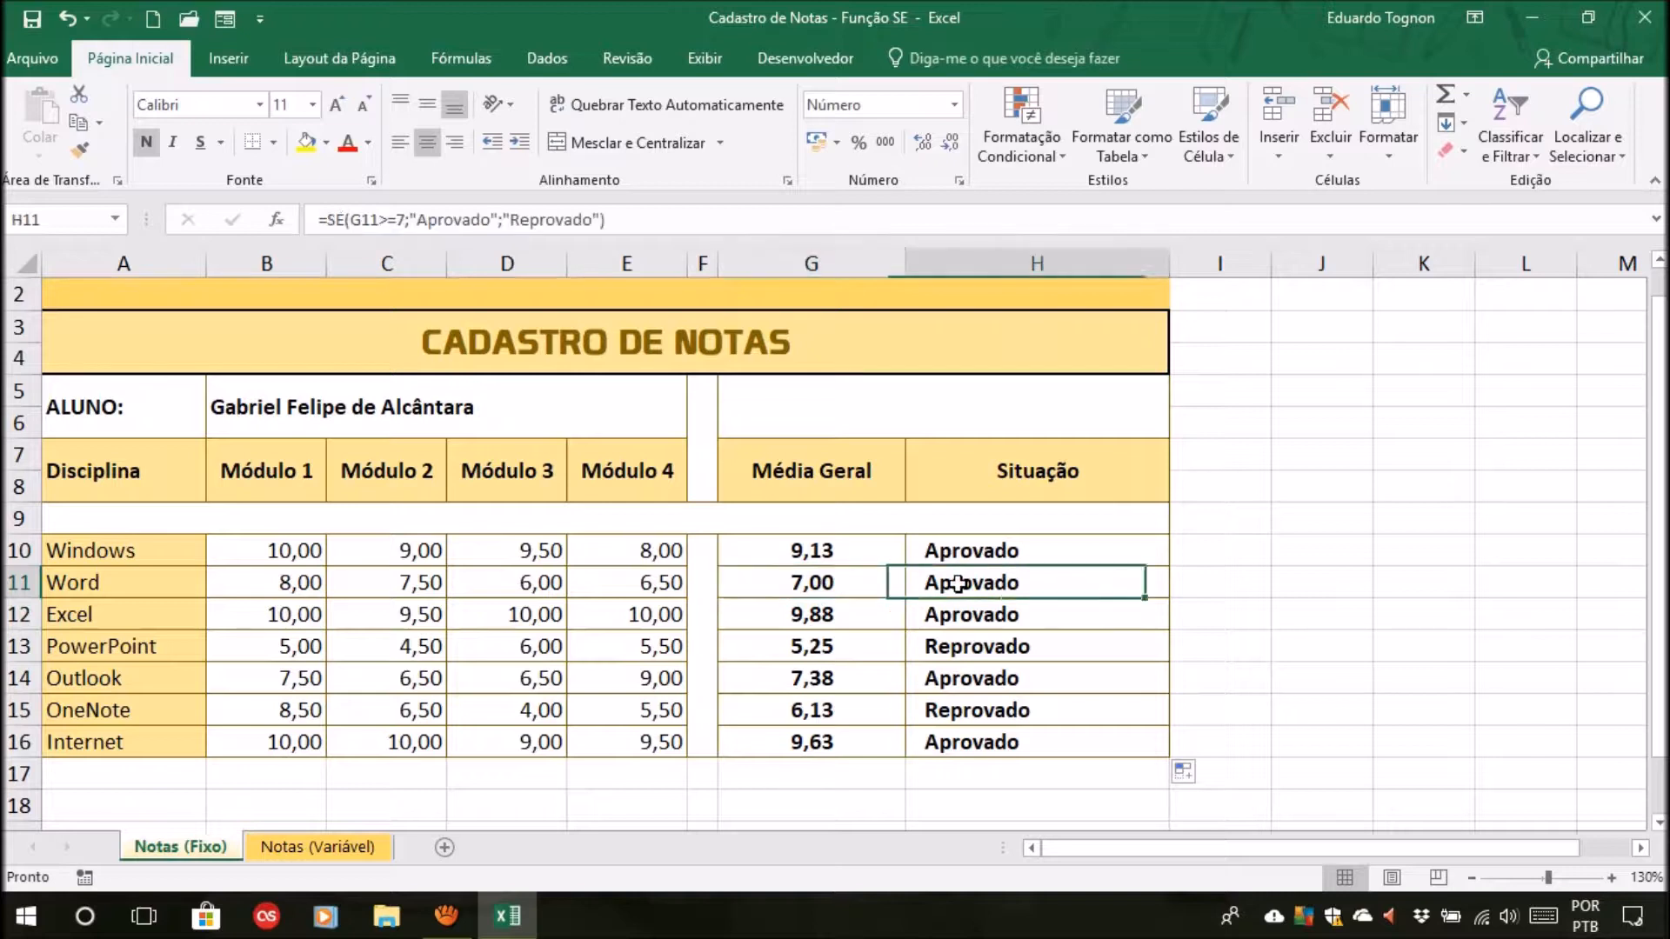
click(859, 584)
click(994, 583)
click(859, 615)
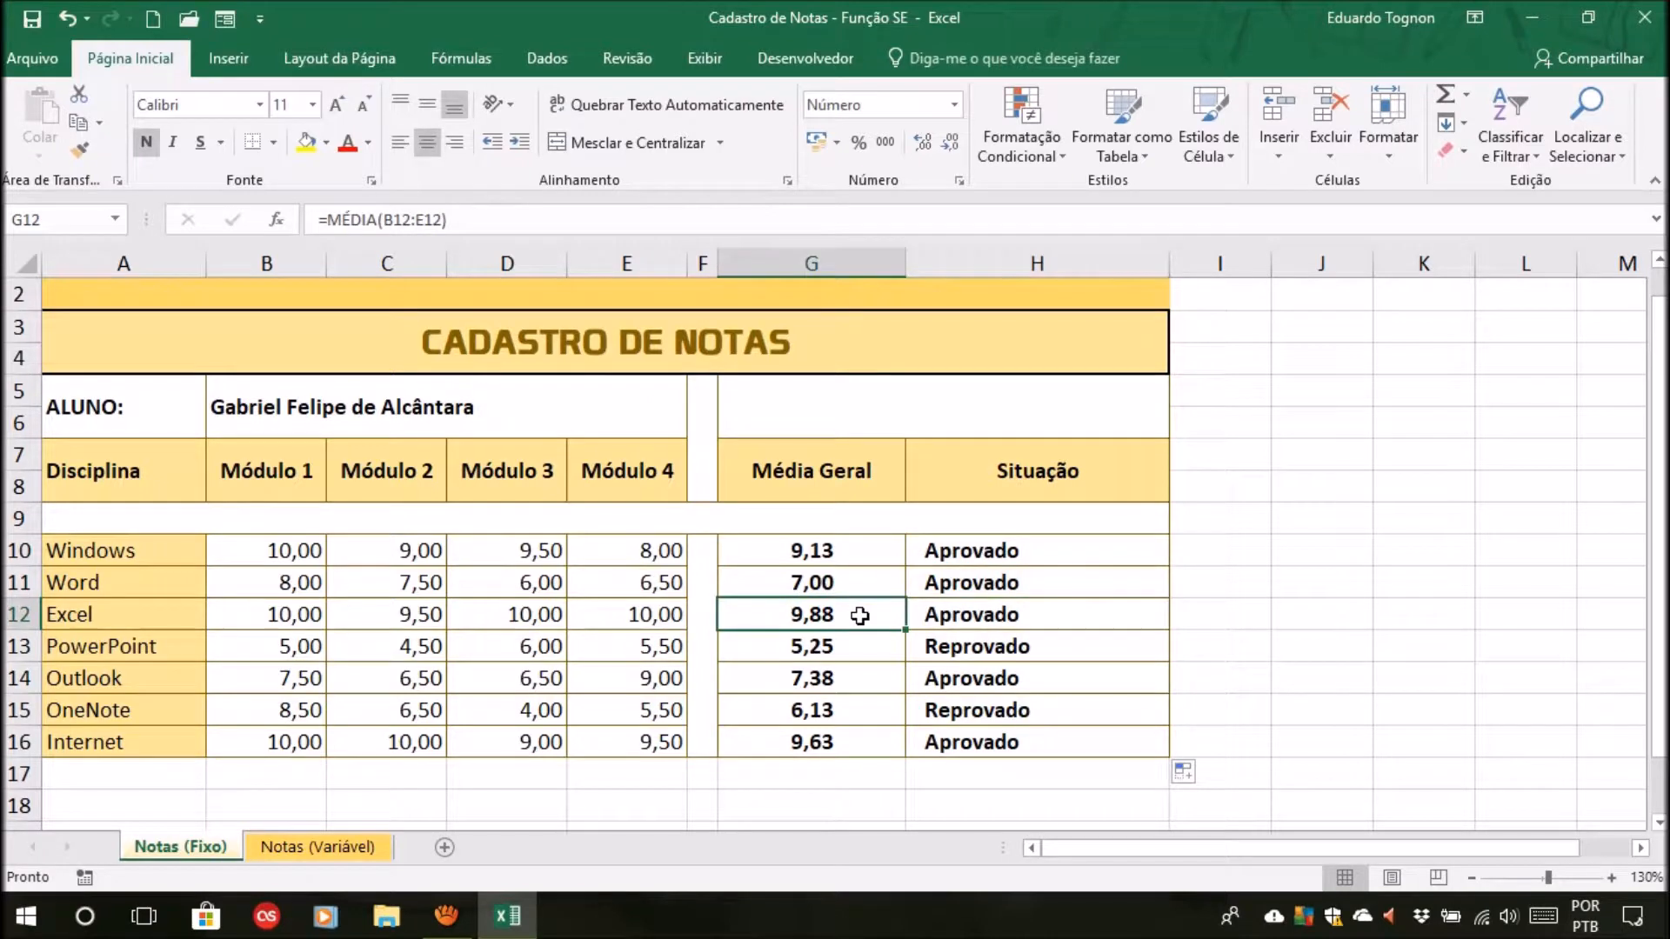
click(936, 615)
click(840, 622)
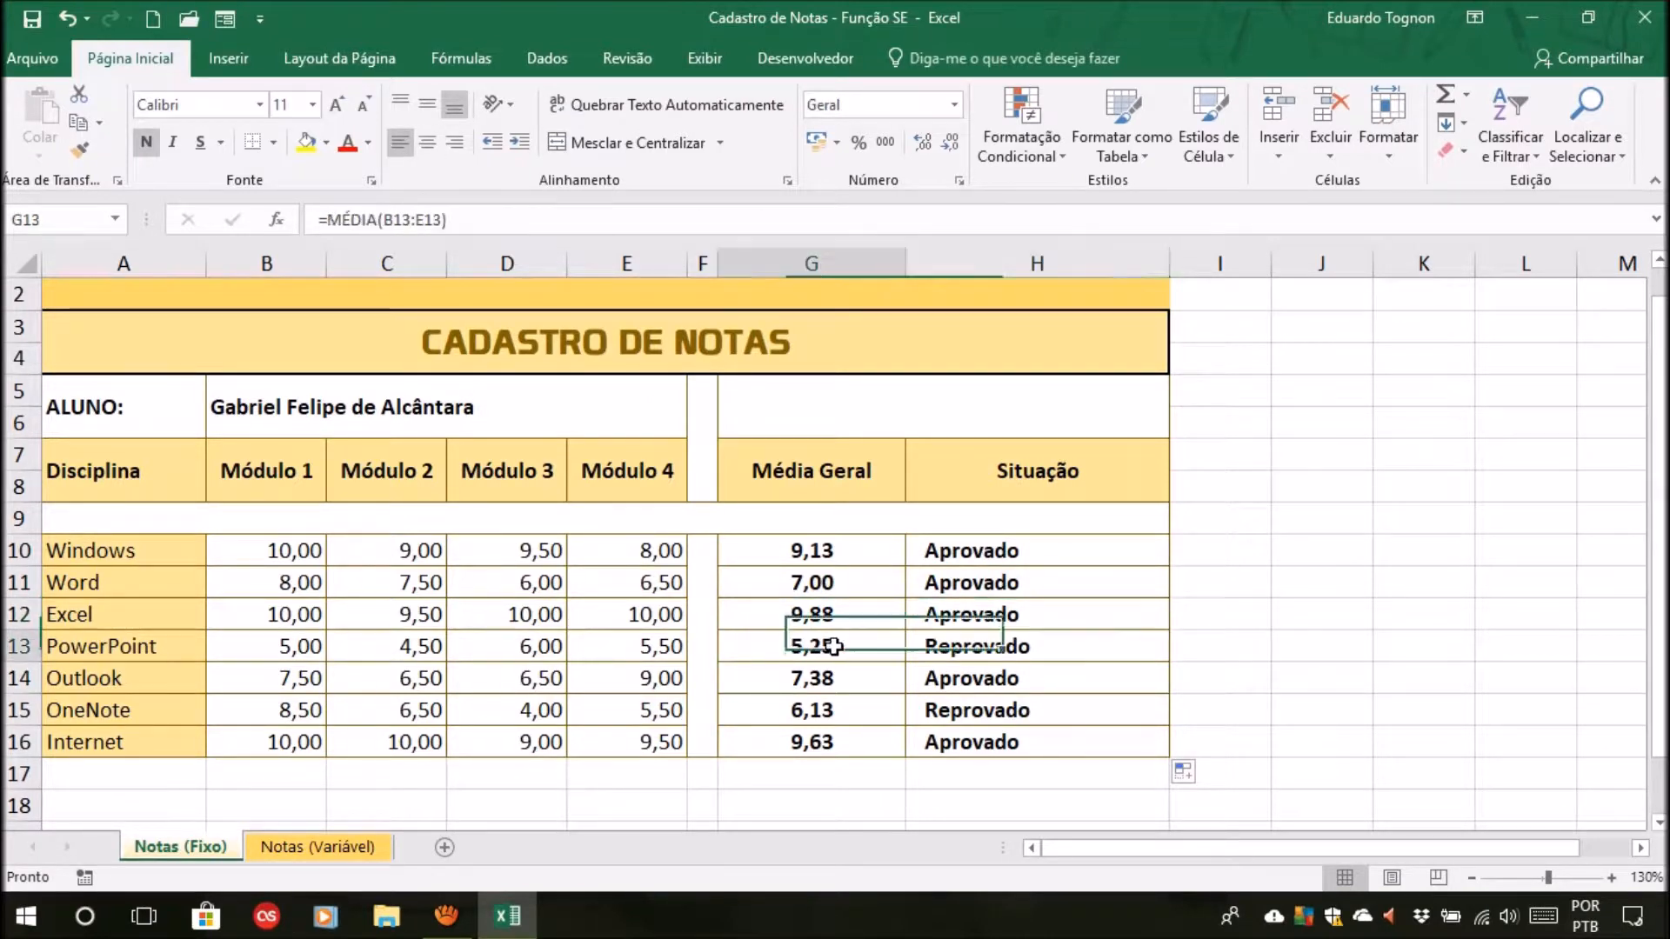
click(833, 646)
click(944, 646)
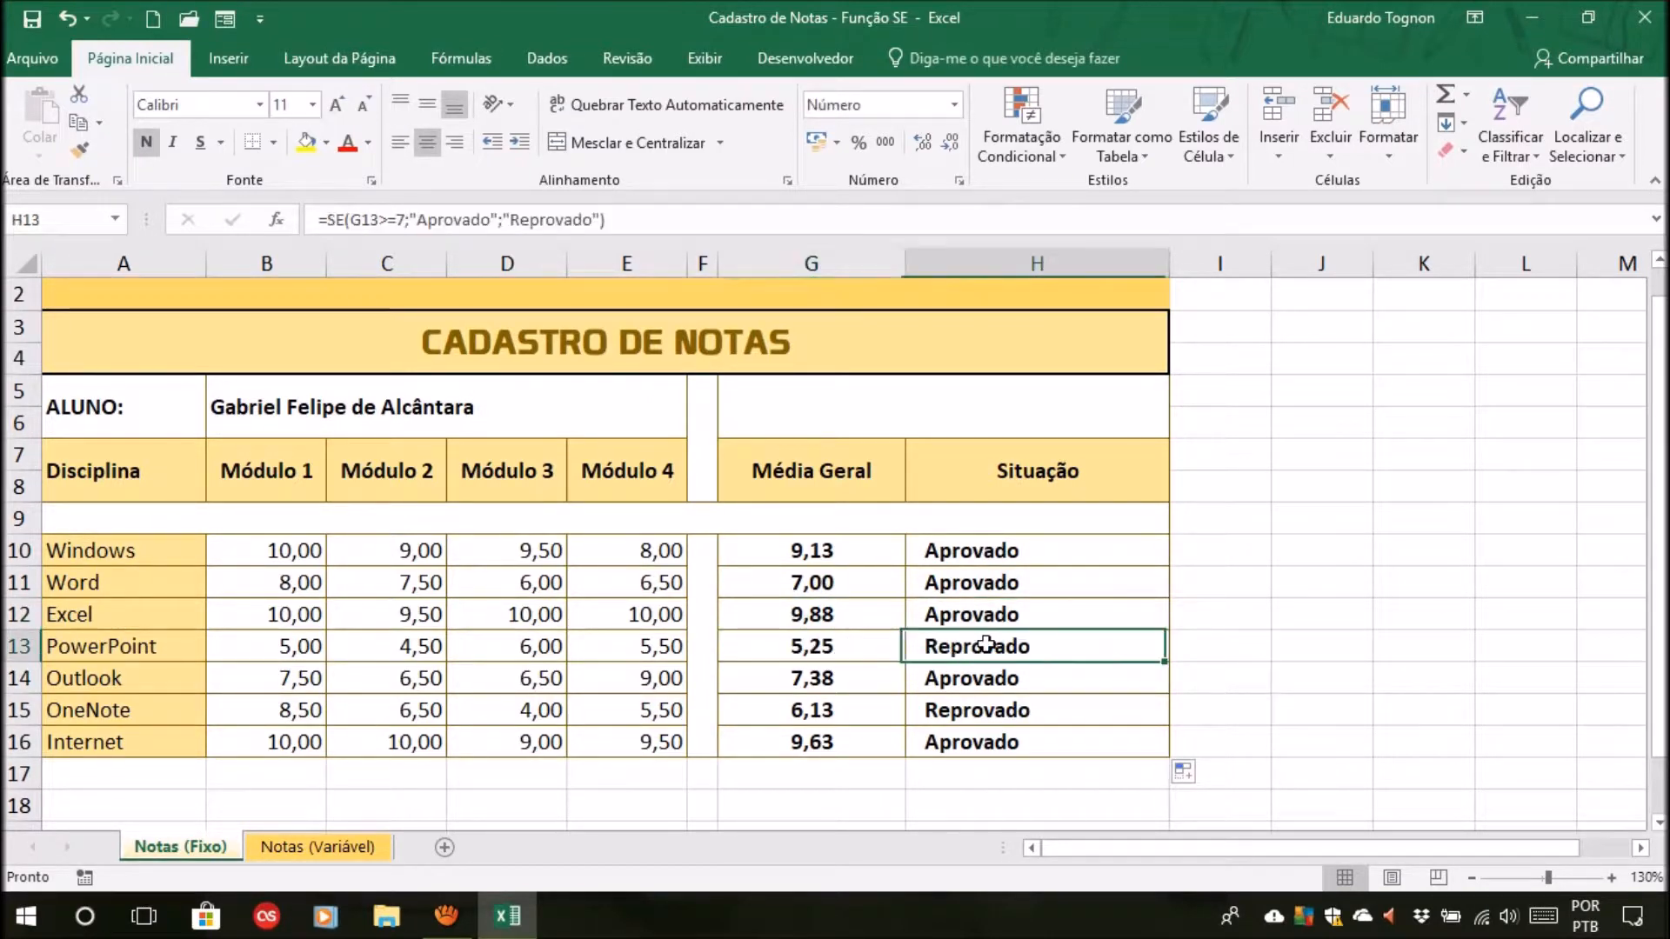
click(827, 713)
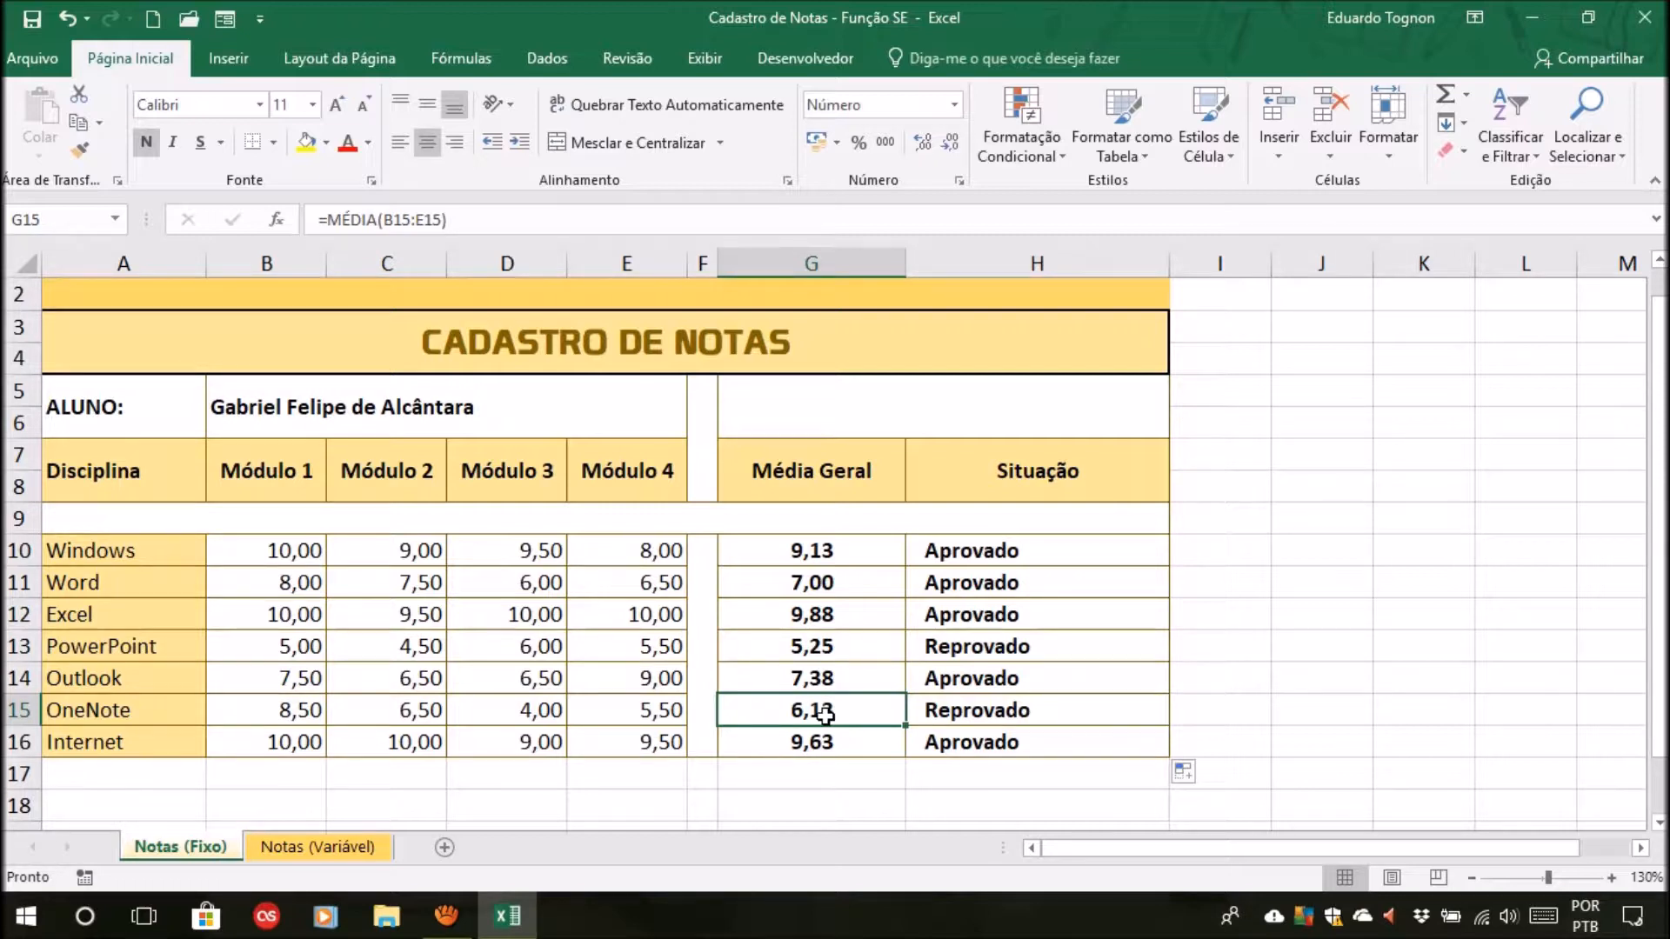
click(1044, 706)
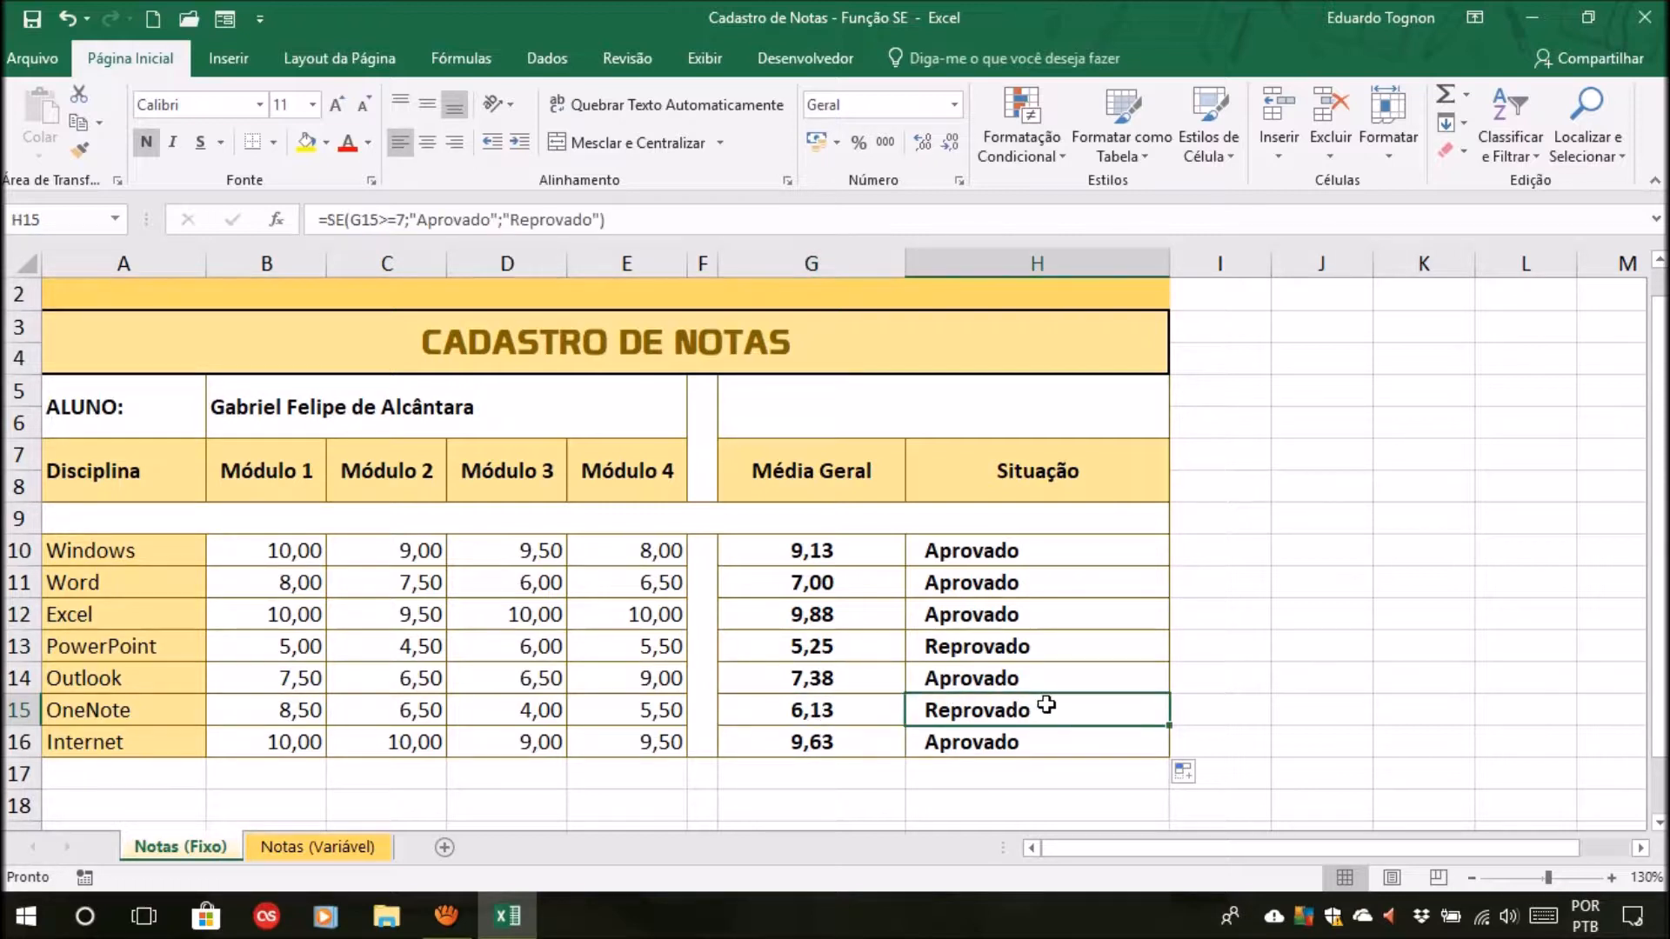
click(962, 643)
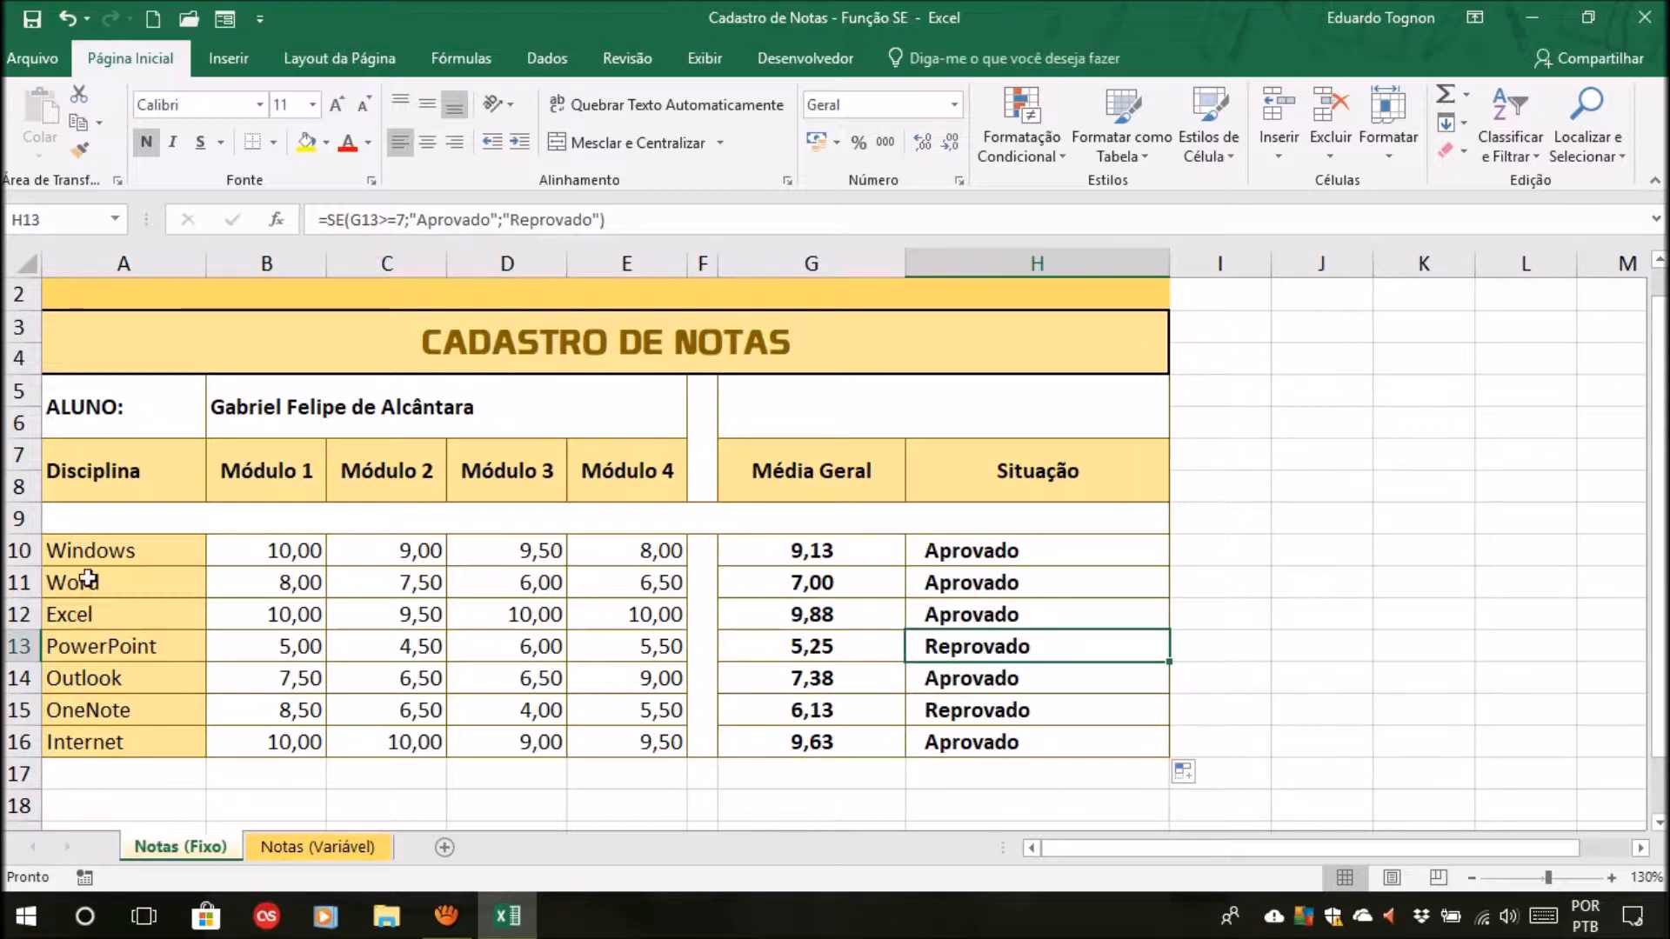
Examine the whole PowerPoint row and check the Situação formulas from H10 down to H14
click(6, 646)
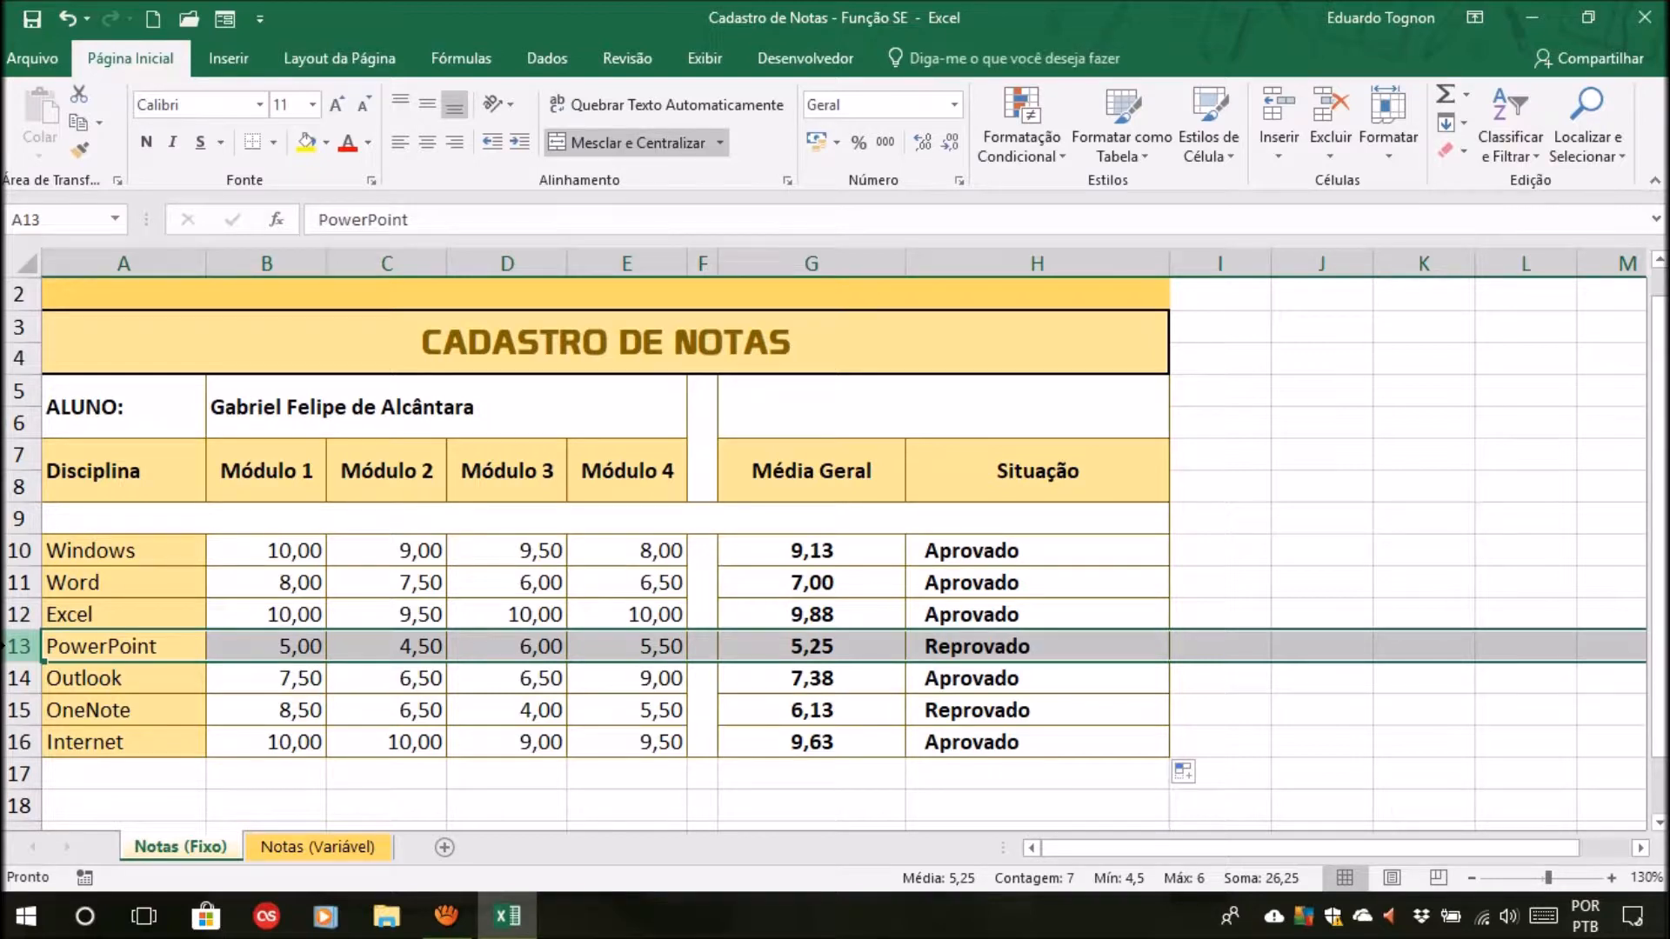
click(1241, 572)
click(995, 557)
click(983, 587)
click(982, 617)
click(980, 648)
click(980, 682)
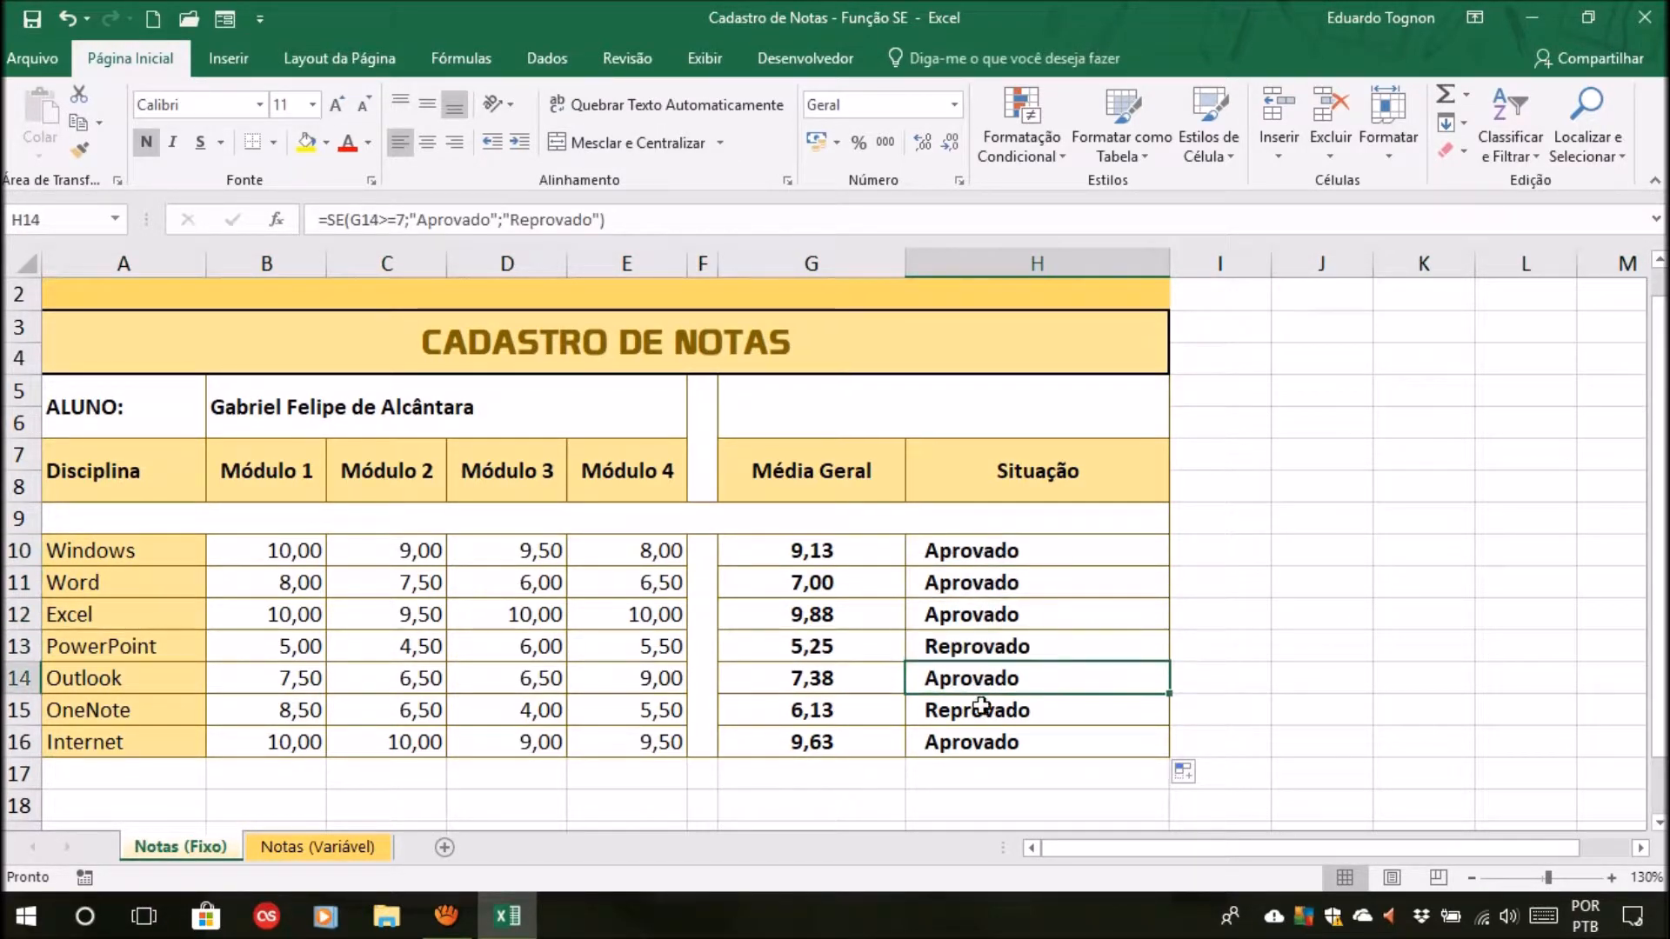
click(1304, 649)
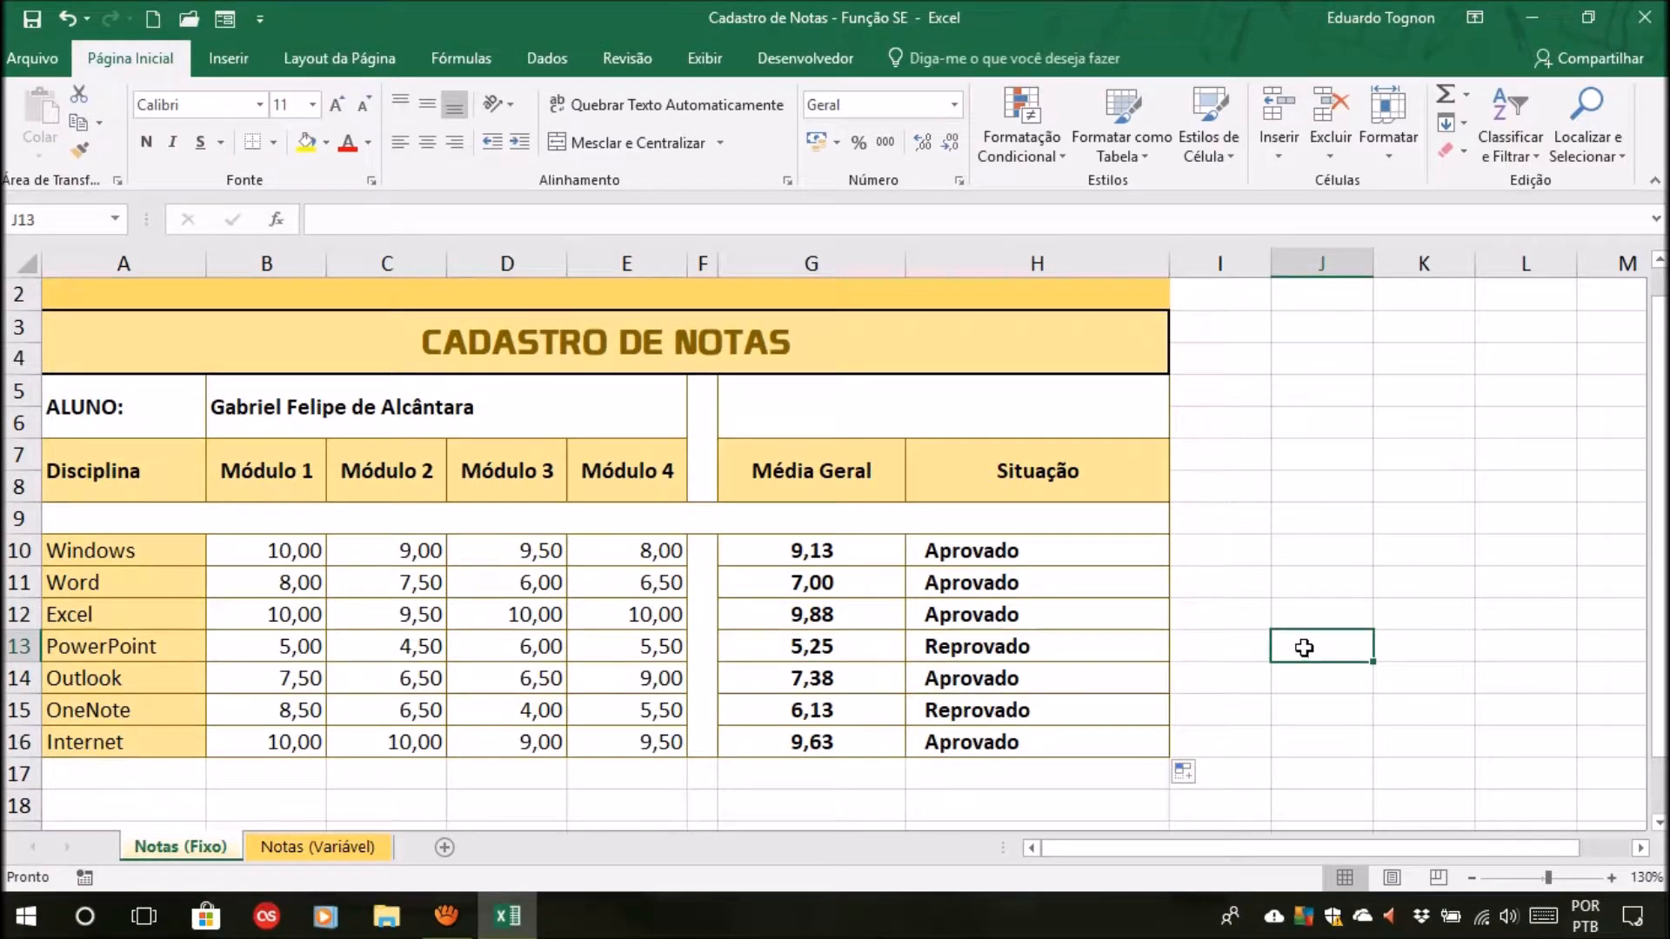
Switch to the Notas (Variável) sheet and enlarge it to 130%
click(327, 846)
click(180, 847)
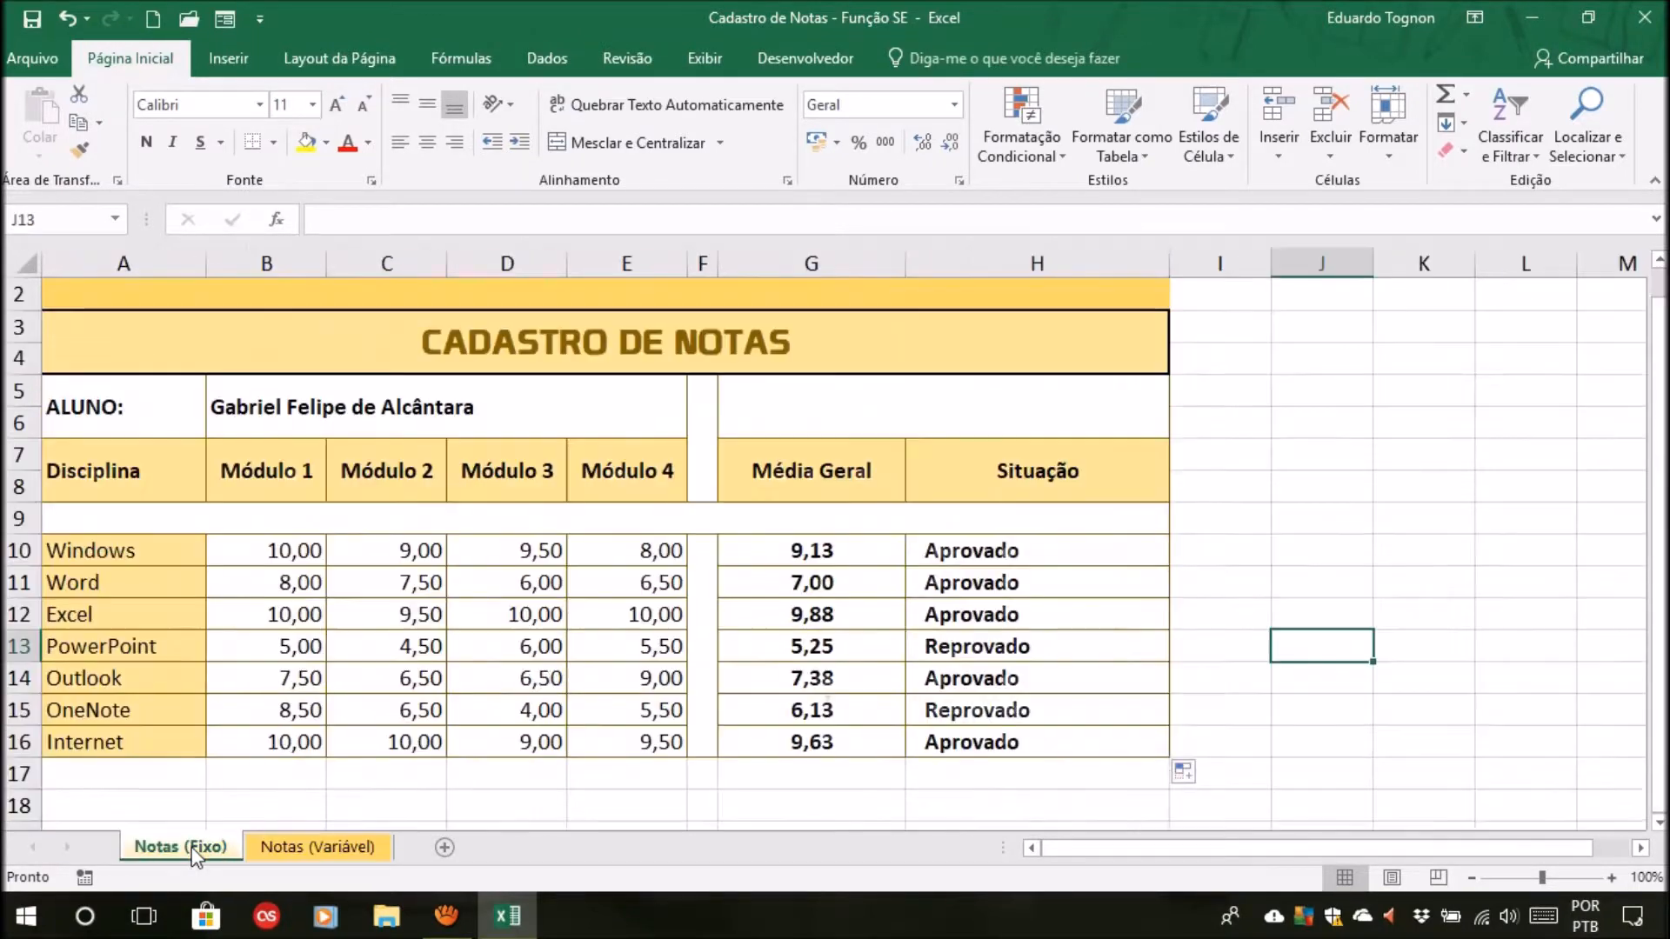
click(317, 846)
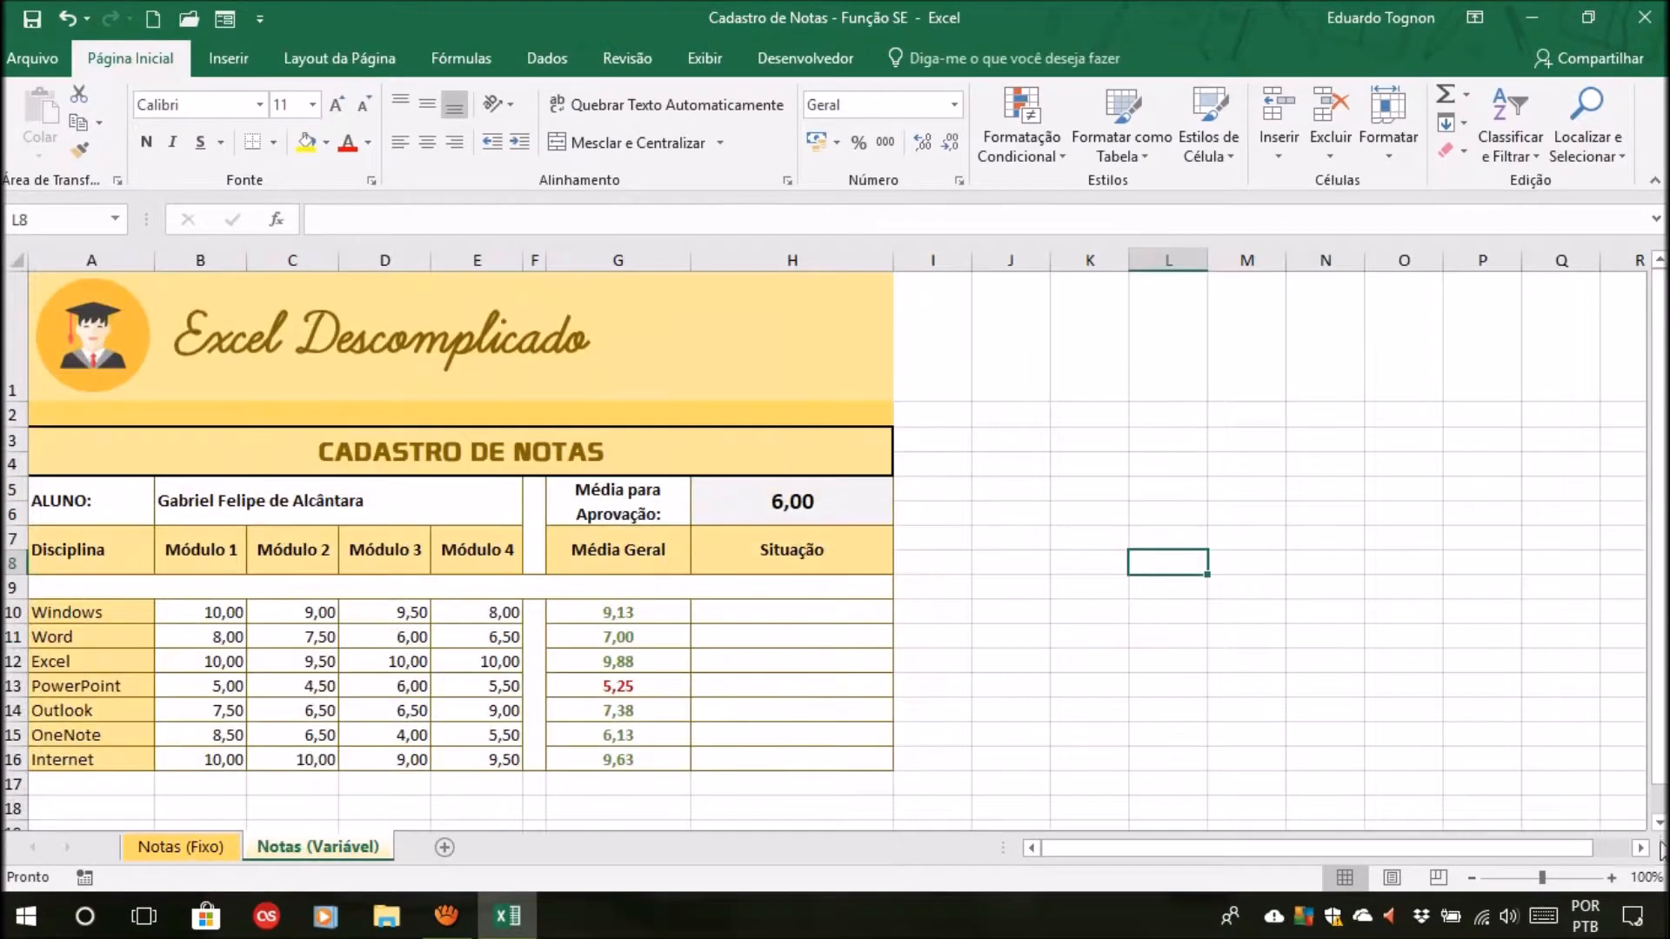
click(1610, 878)
click(1611, 878)
click(1610, 877)
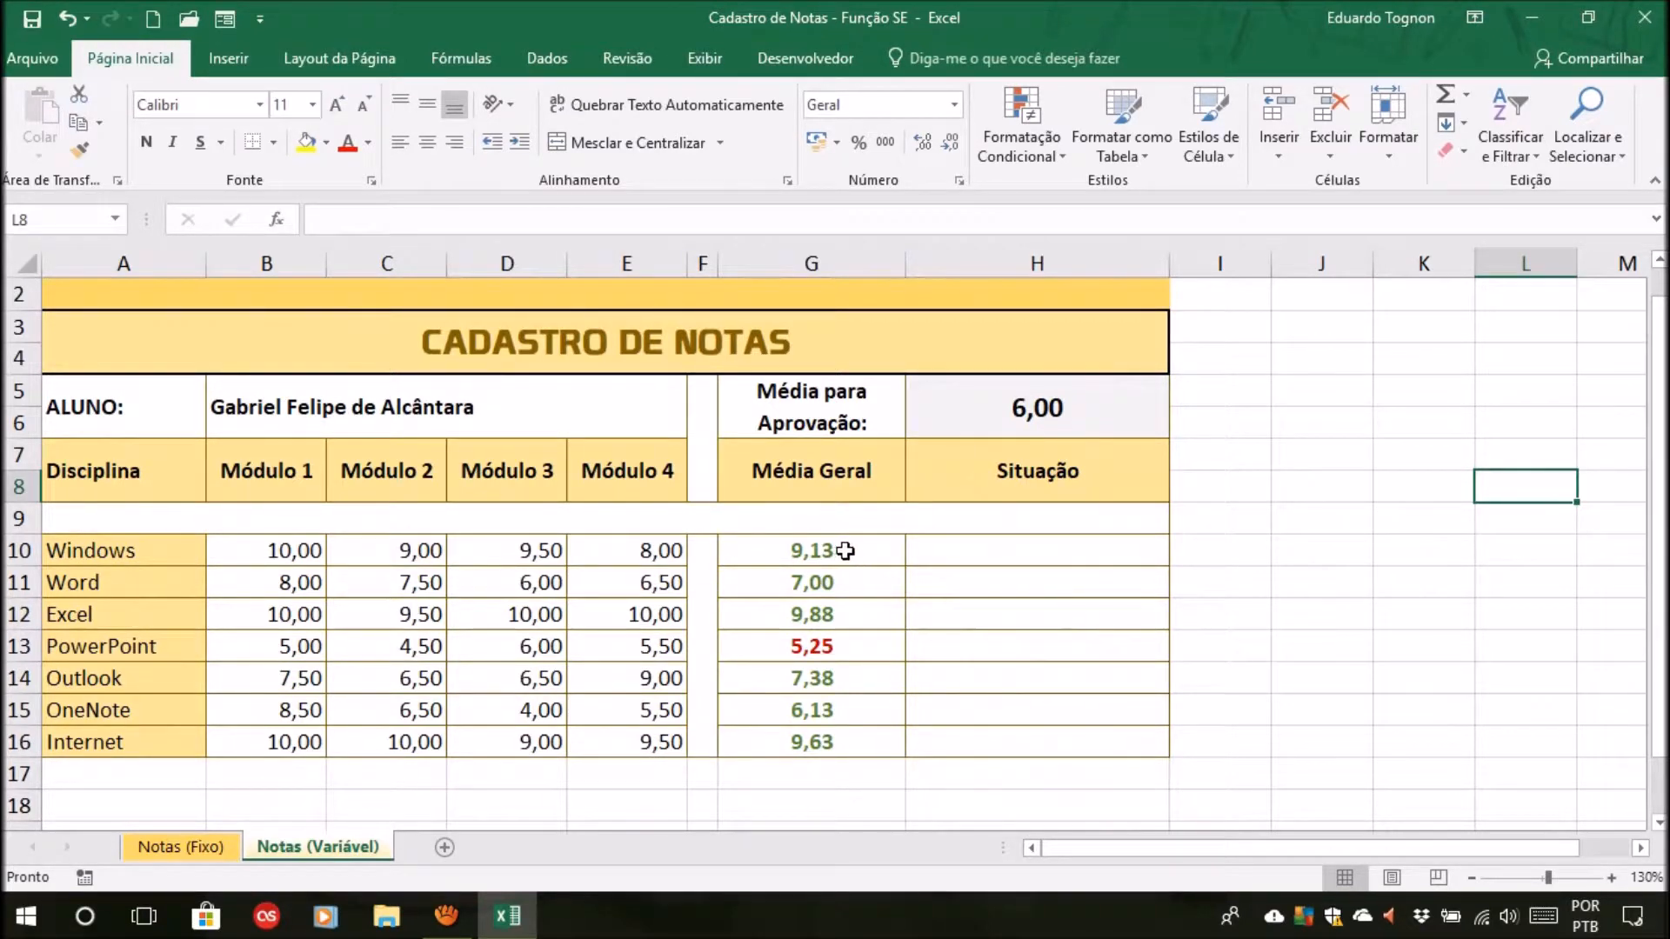
Compare Situação cell H10 on the Notas (Variável) sheet with the fixed-value SE formula in H10 on Notas (Fixo)
click(1081, 550)
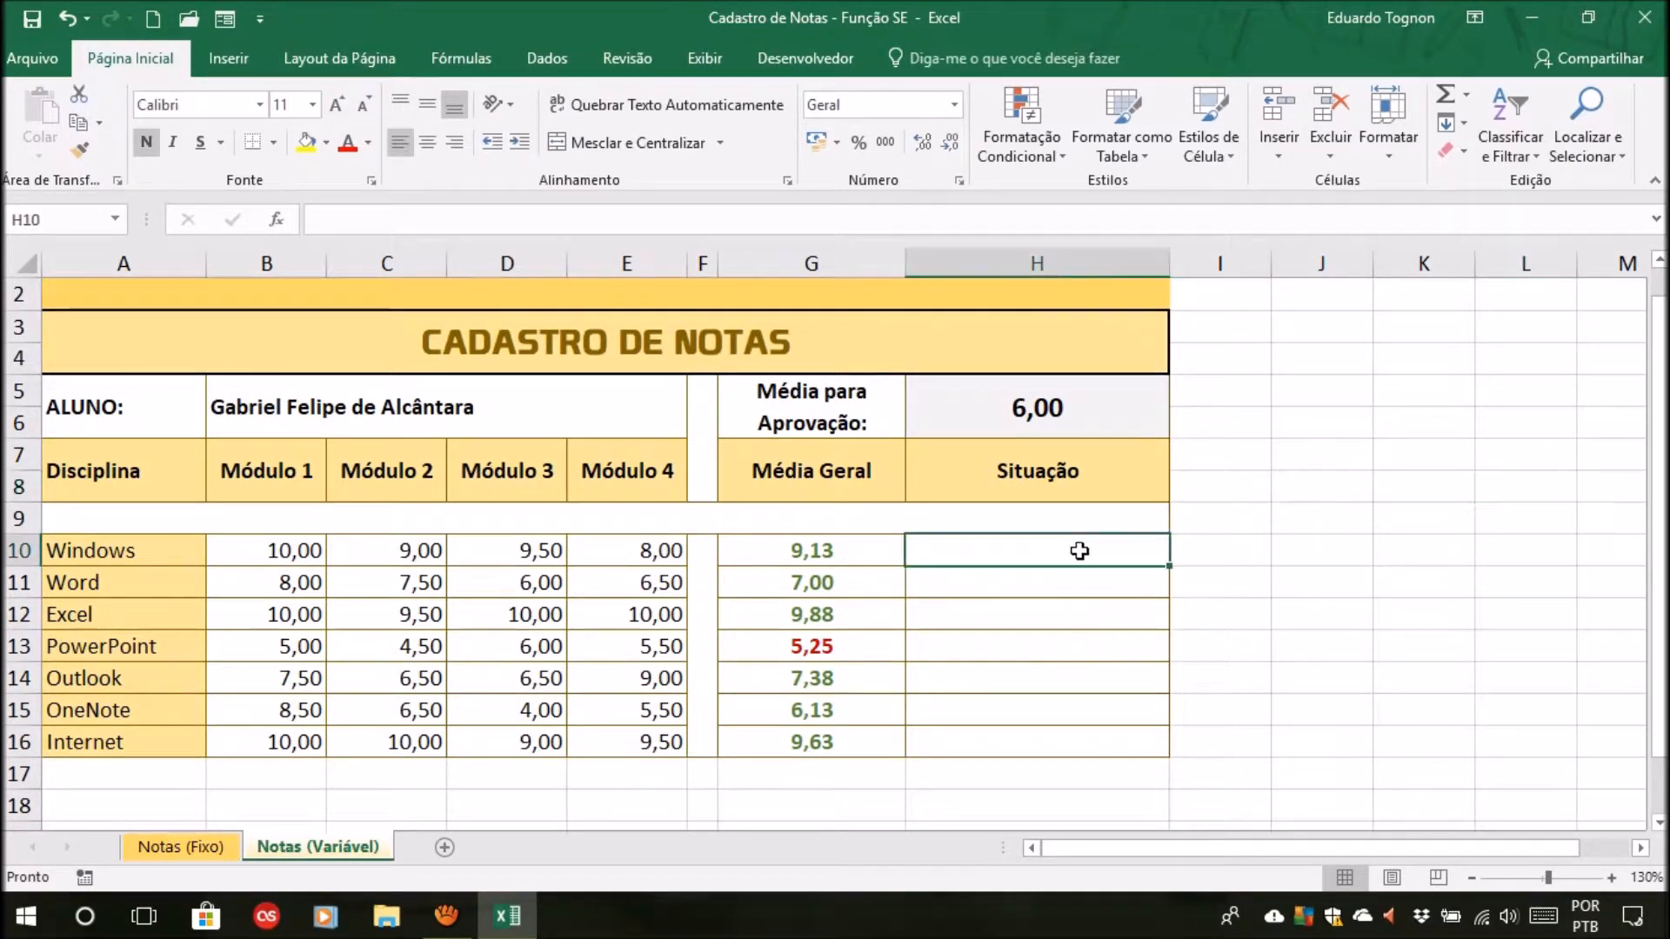
click(217, 847)
click(1054, 558)
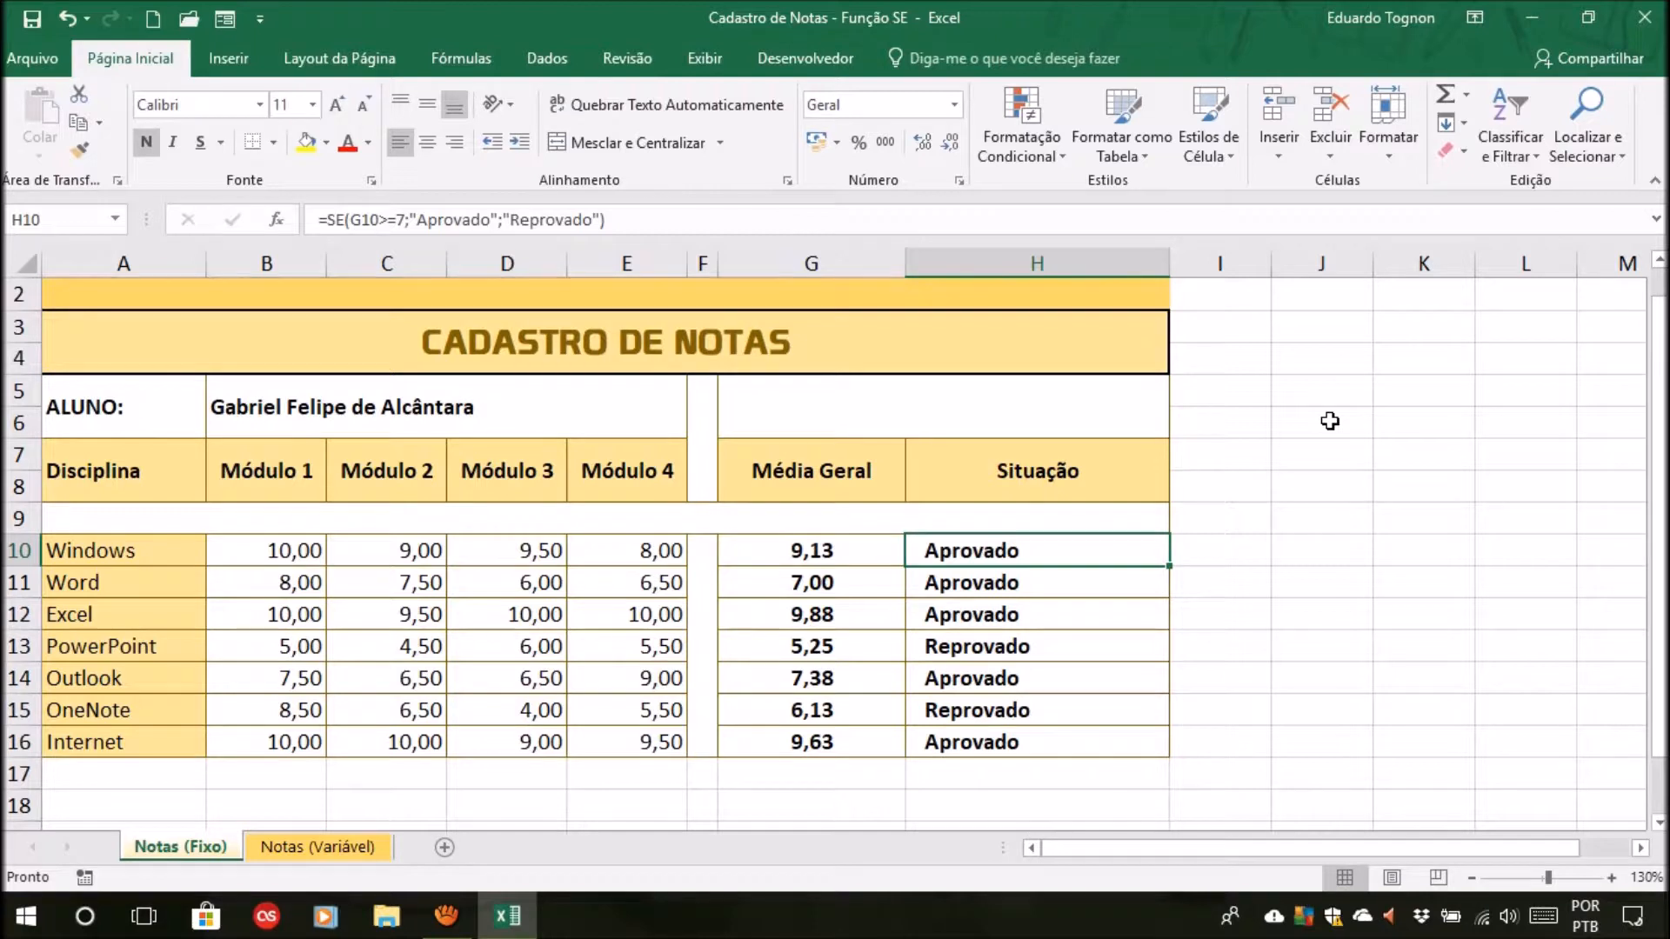
click(320, 848)
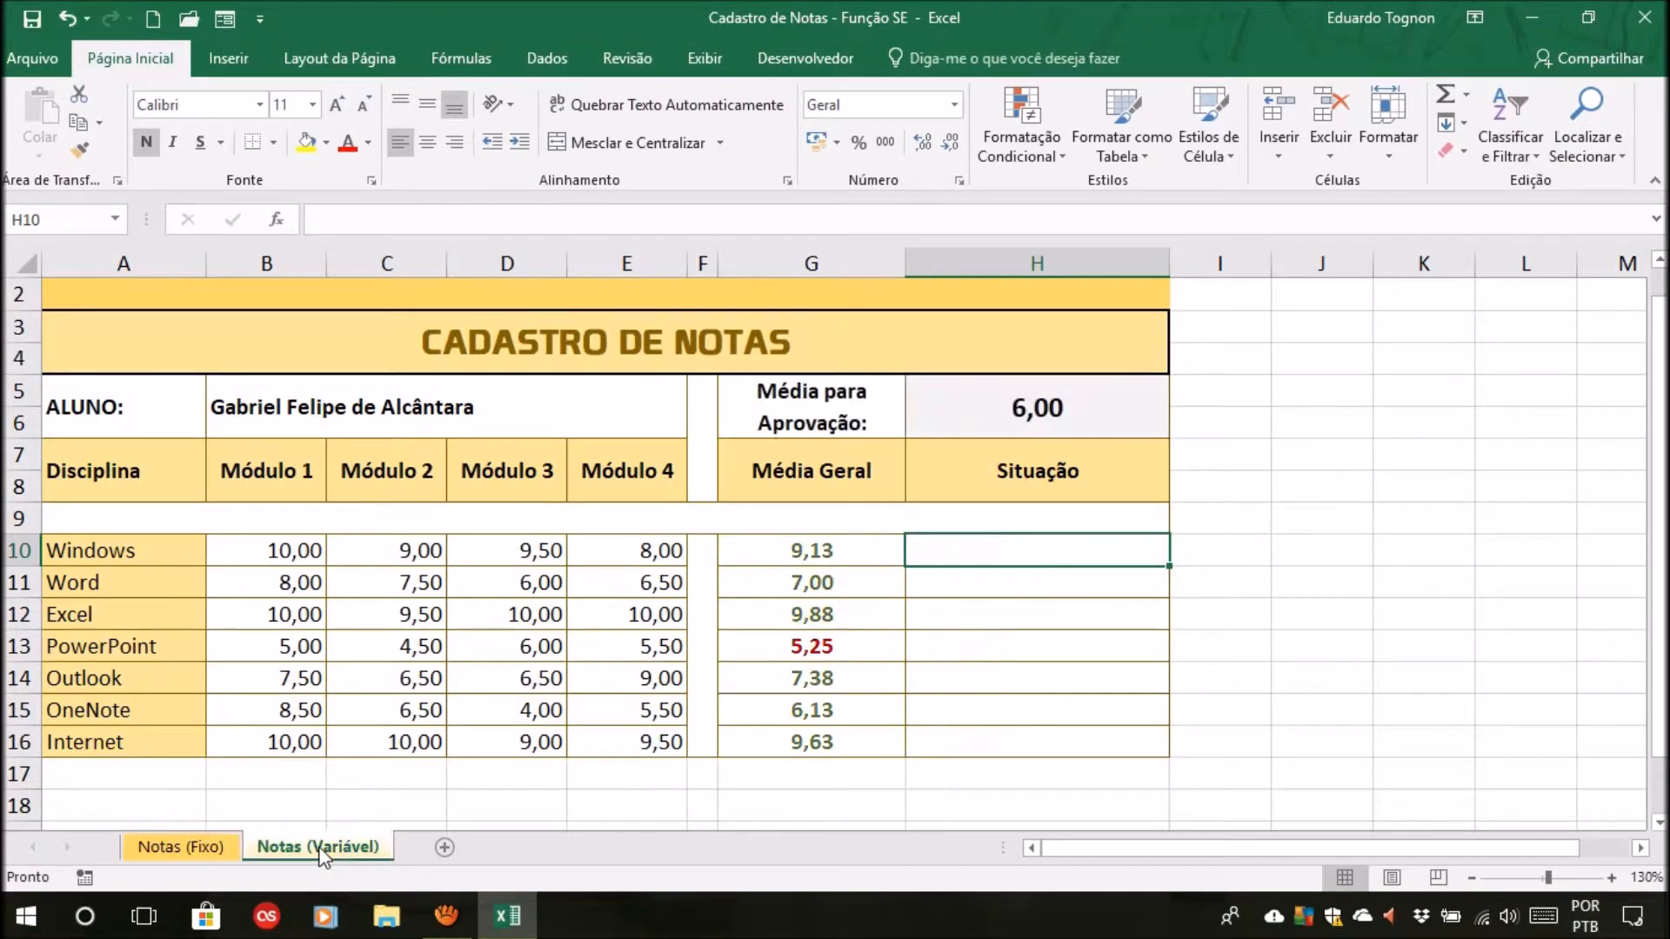
click(178, 848)
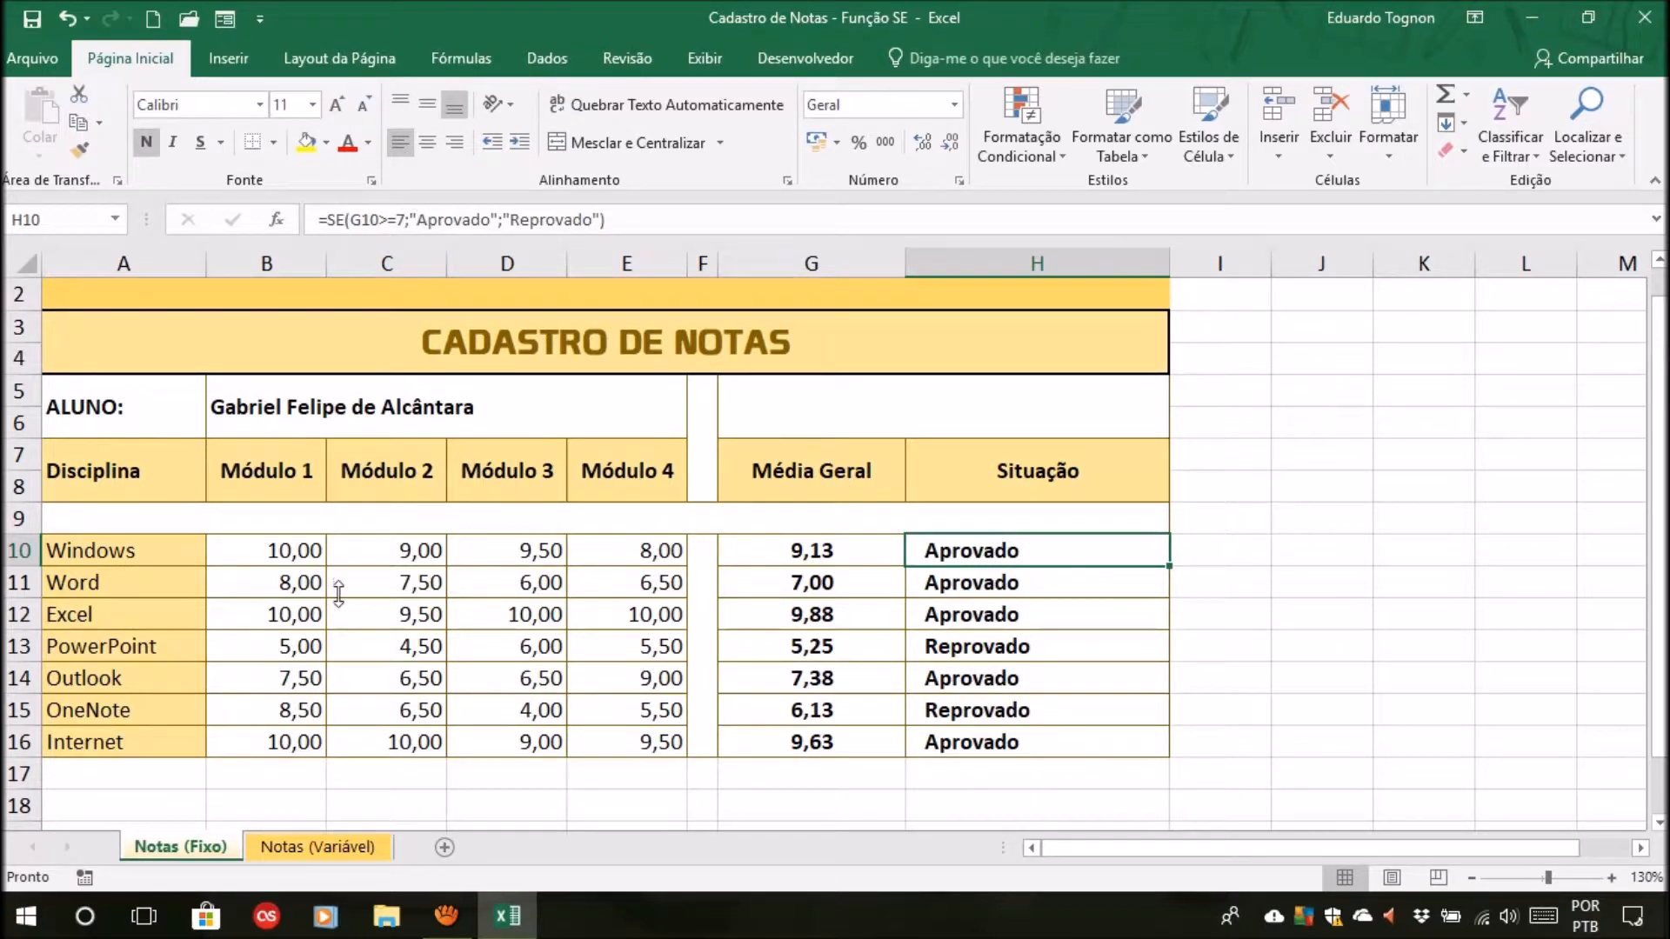
Examine the Média para Aprovação value in H5 and the Situação range H10:H16 on the Notas (Variável) sheet
click(323, 848)
click(1124, 406)
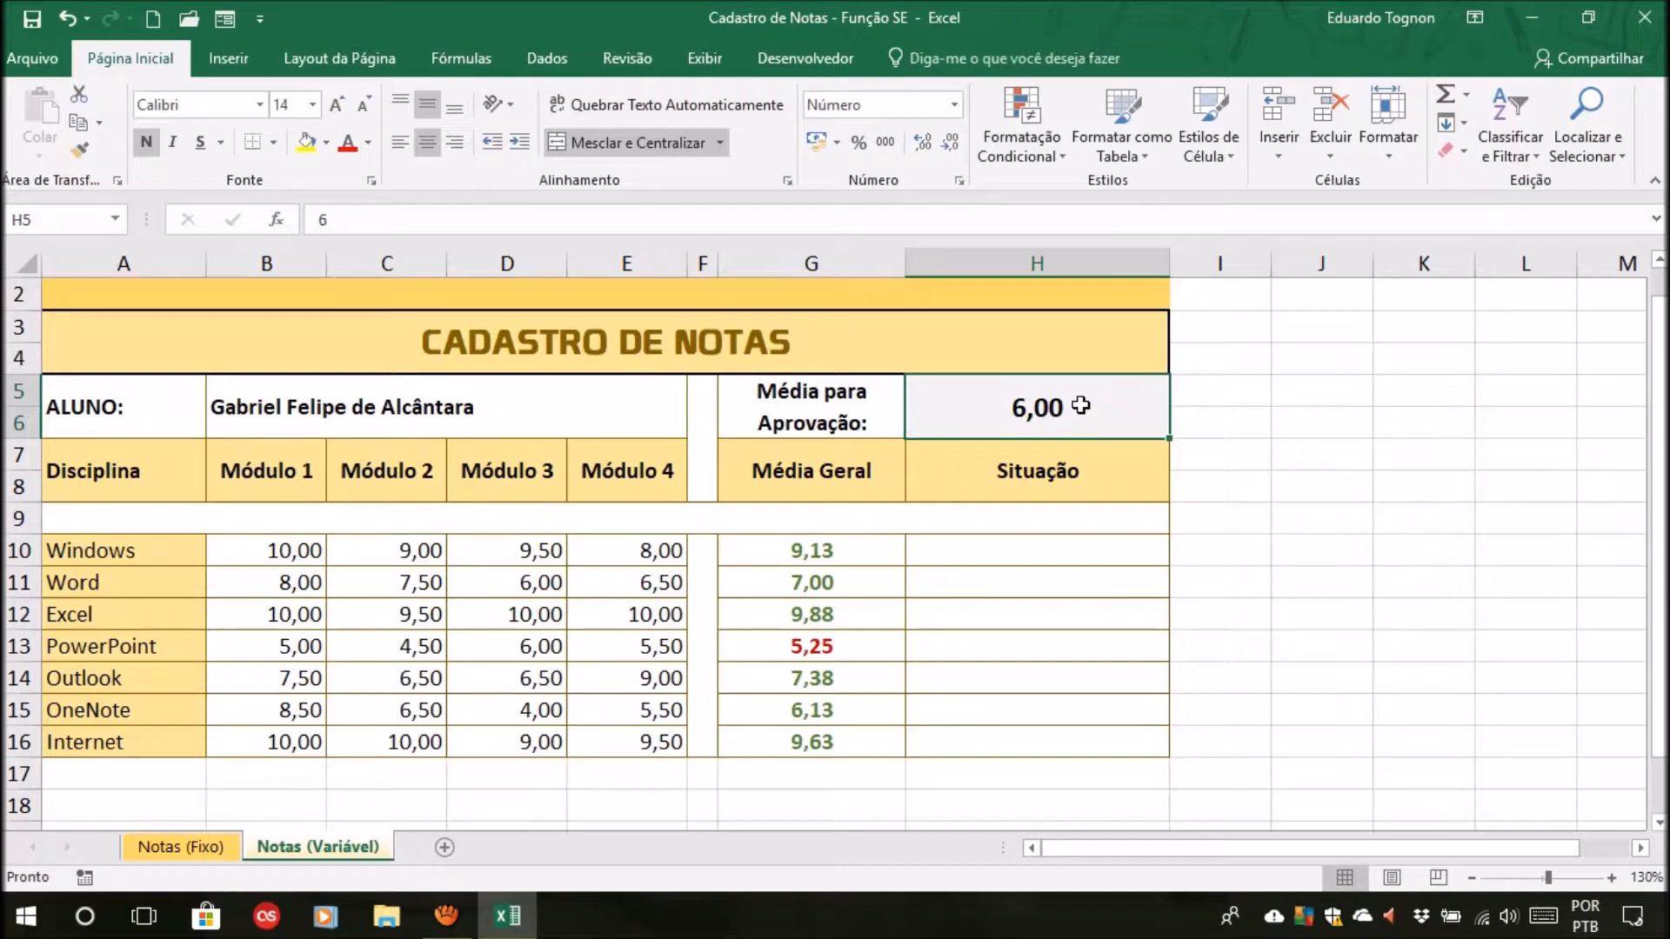
drag(1006, 552, 1007, 738)
click(1100, 409)
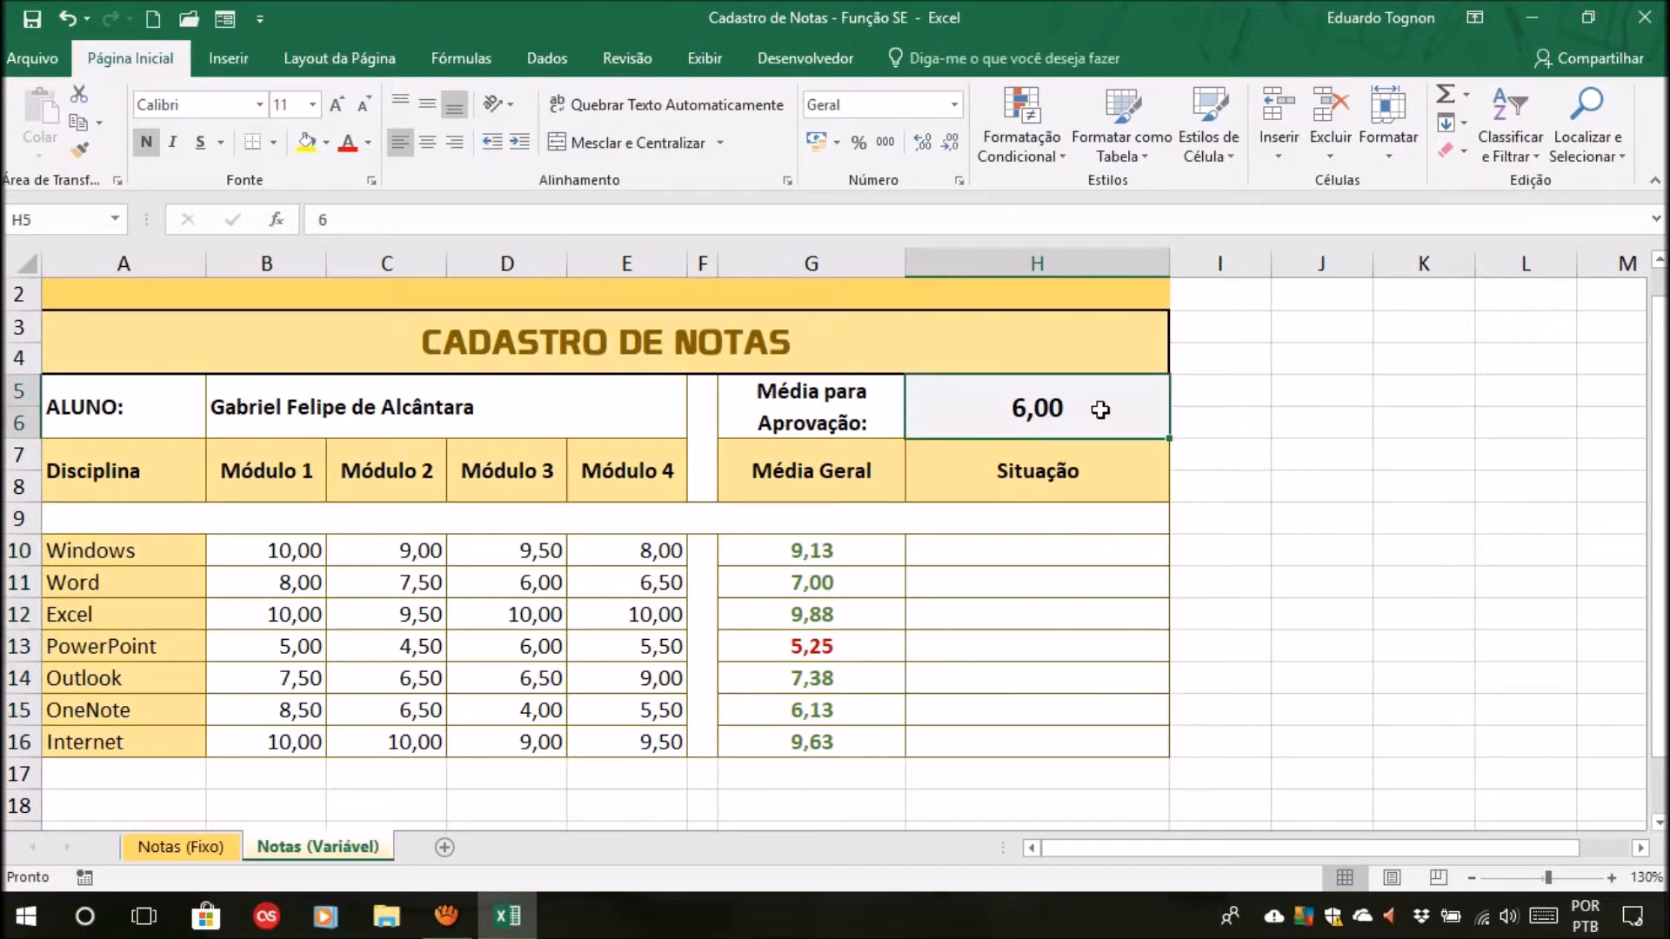
Start an SE formula in H10 of Notas (Variável) with the logical test G10>=H5, ready for the value if true
click(1016, 553)
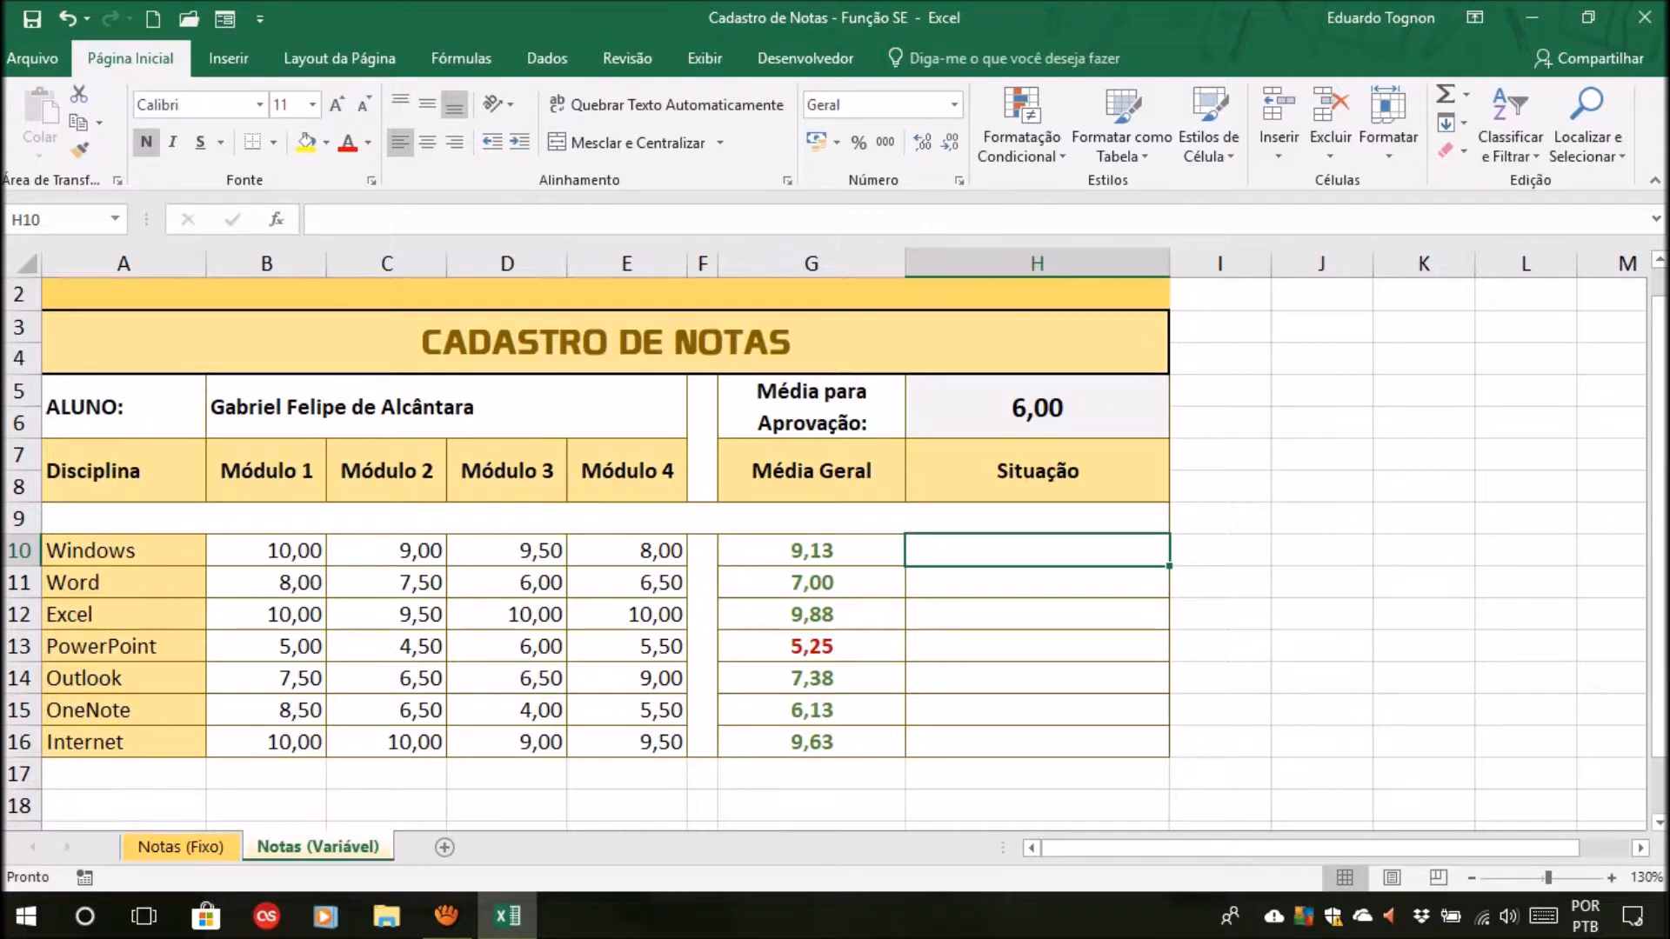
text(=)
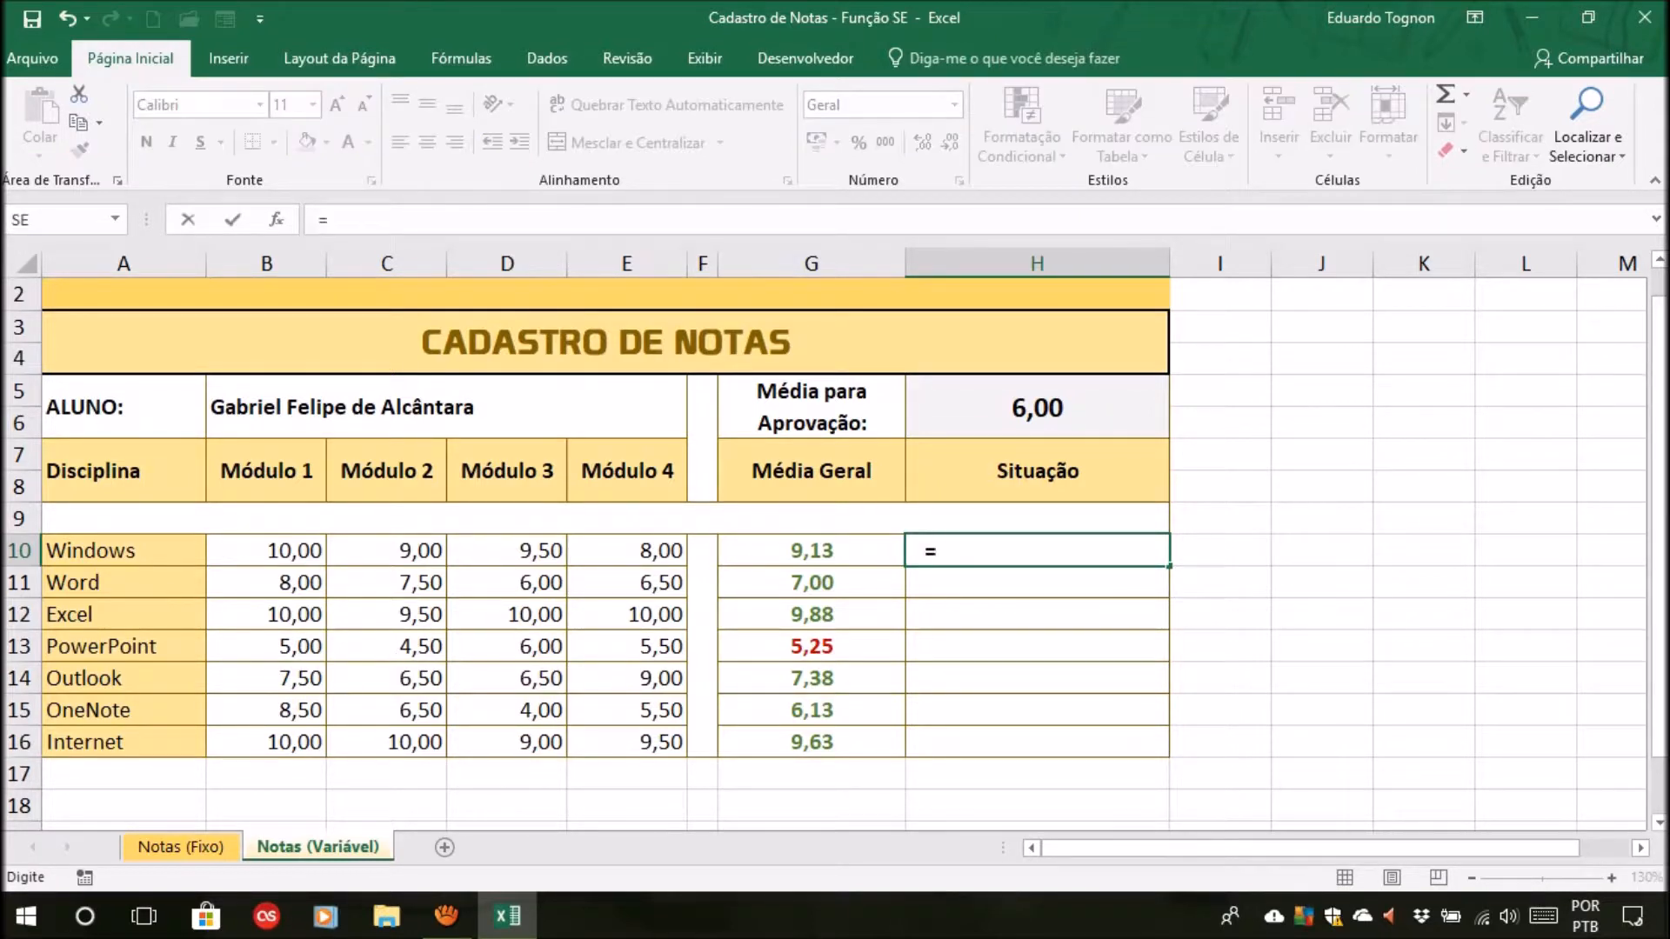
text(se()
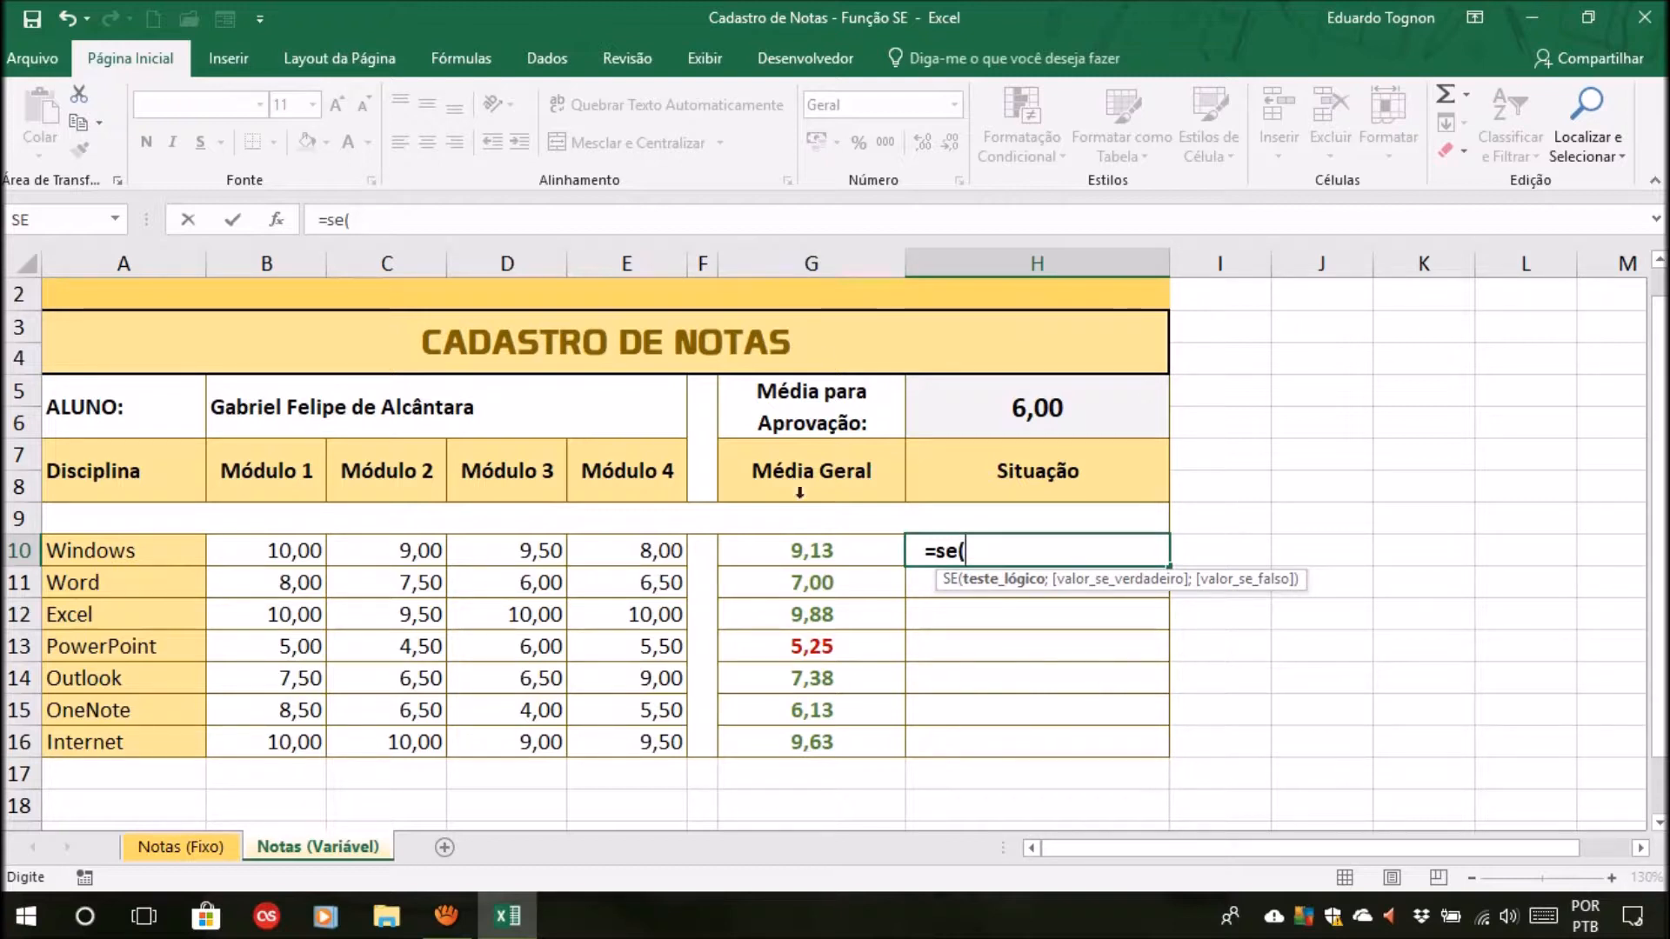
click(857, 548)
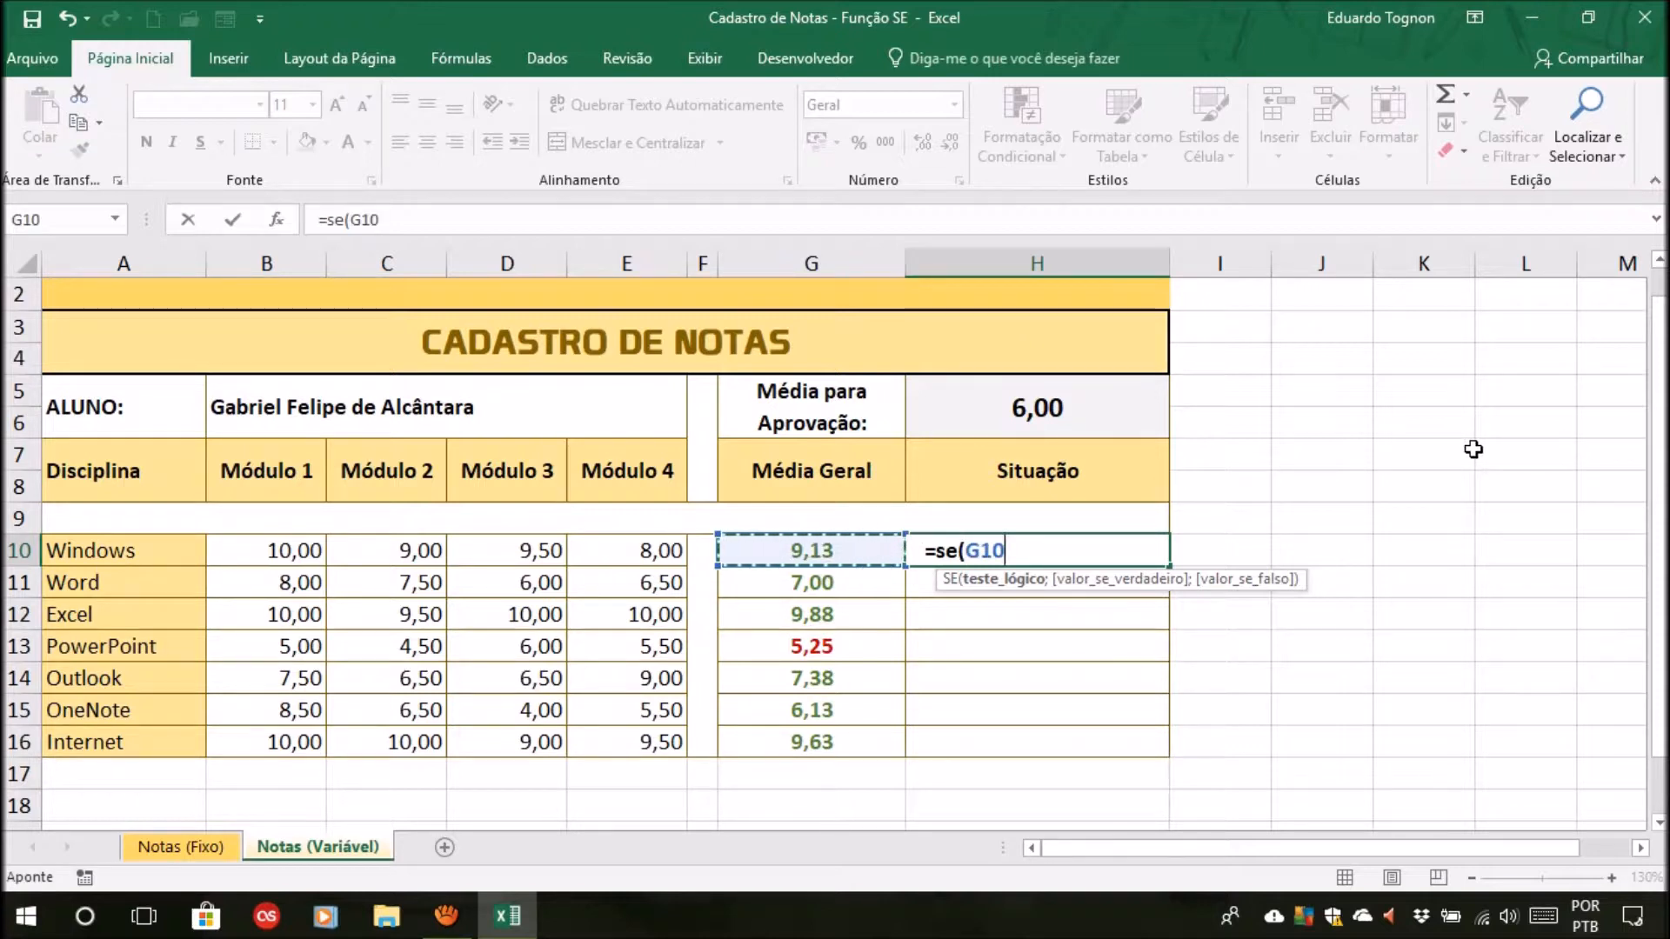
text(>=)
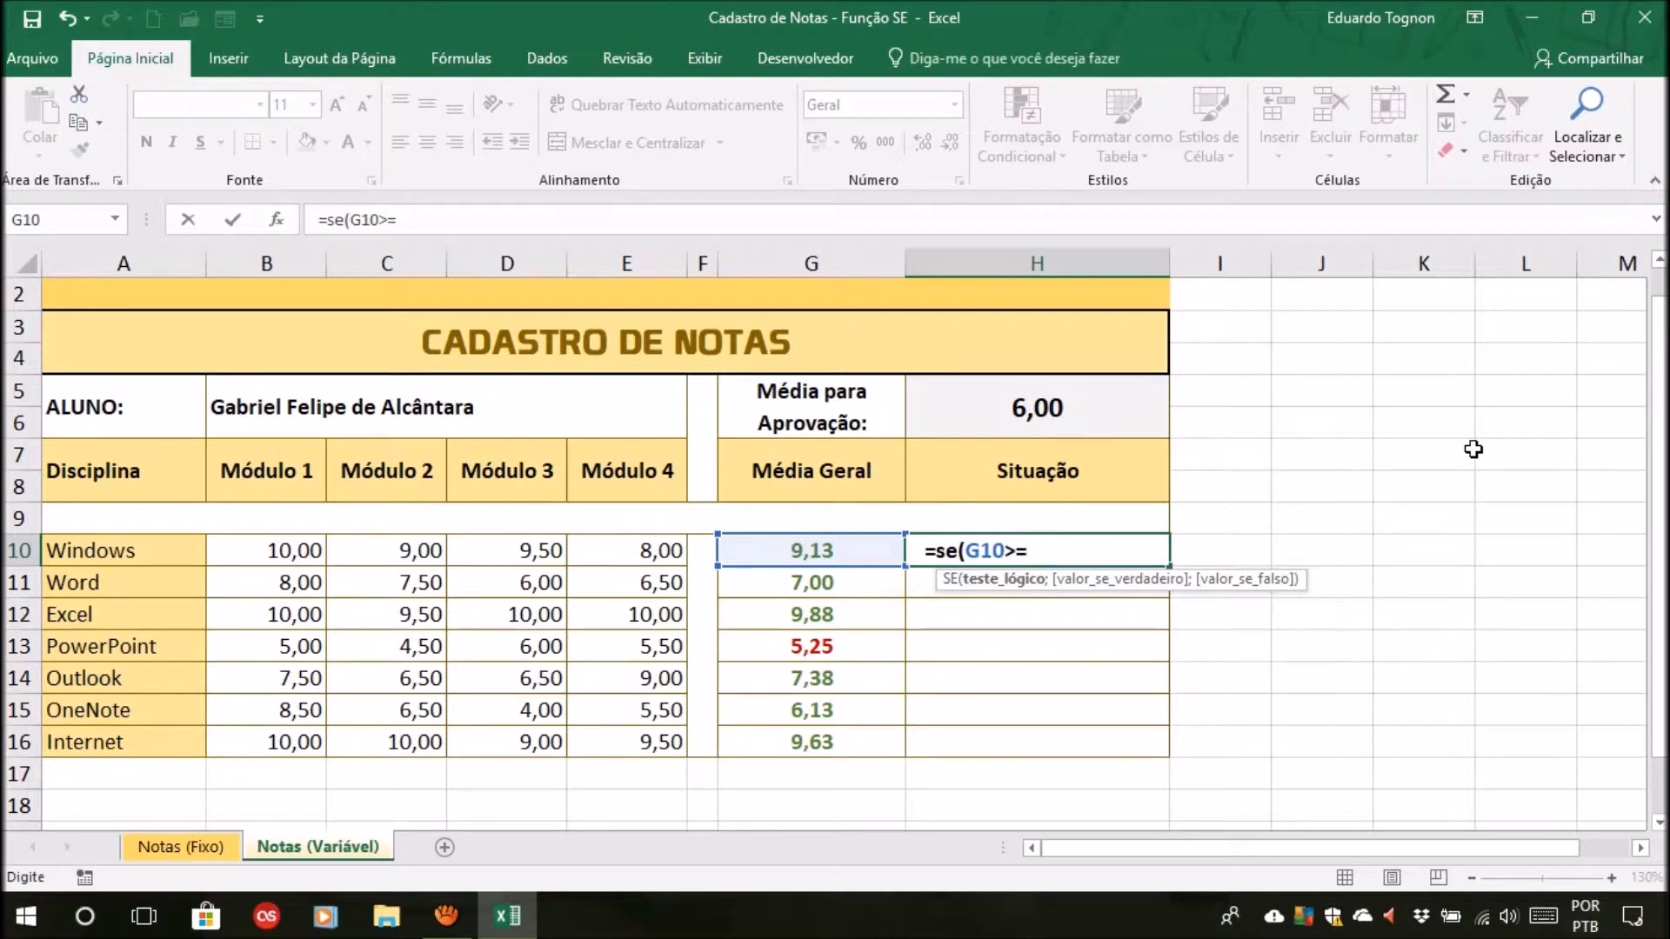
click(1131, 408)
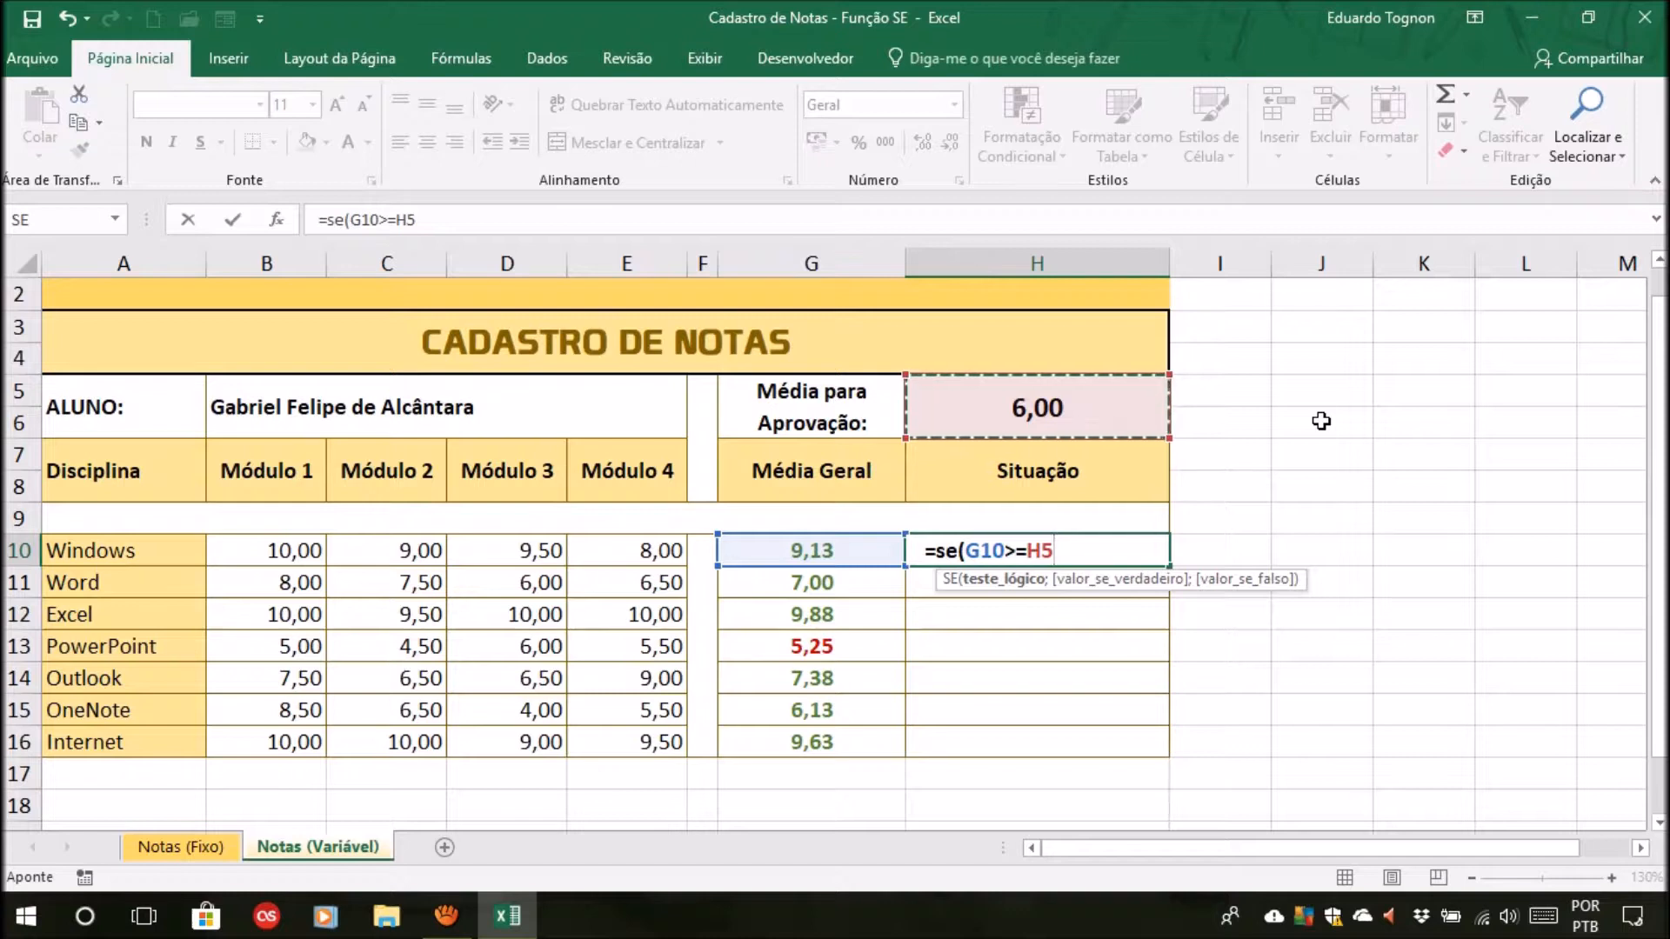
text(;)
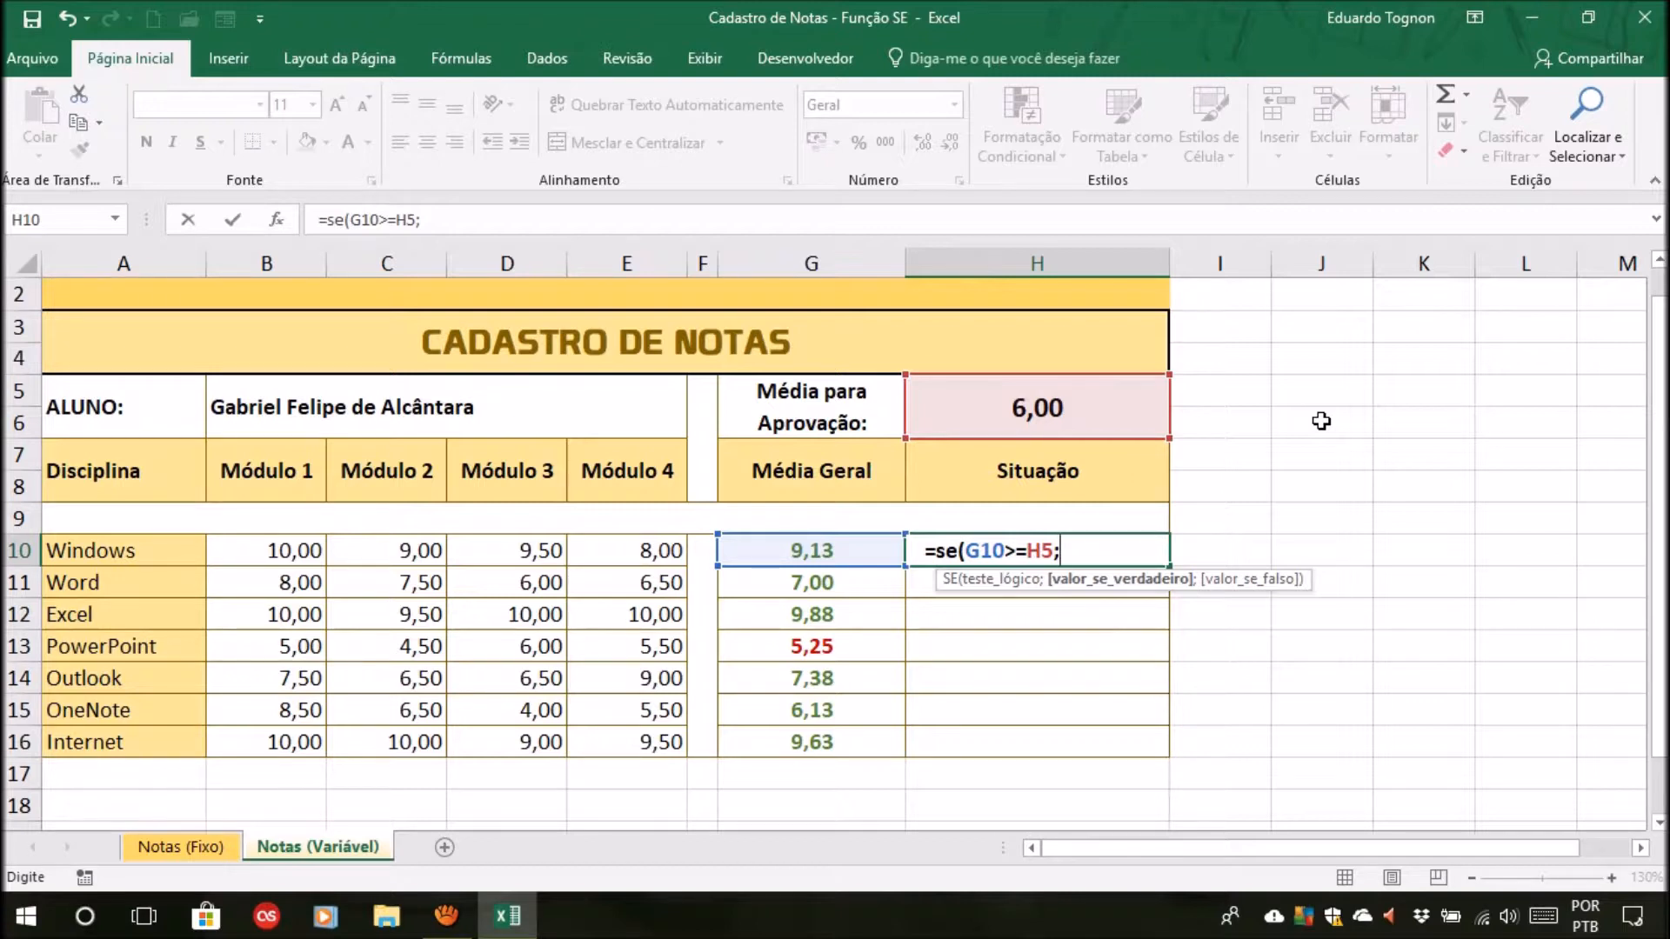
Complete the SE formula in H10 with "Aprovado" as the value if true and "Reprovado" as the value if false
text("Aprovad)
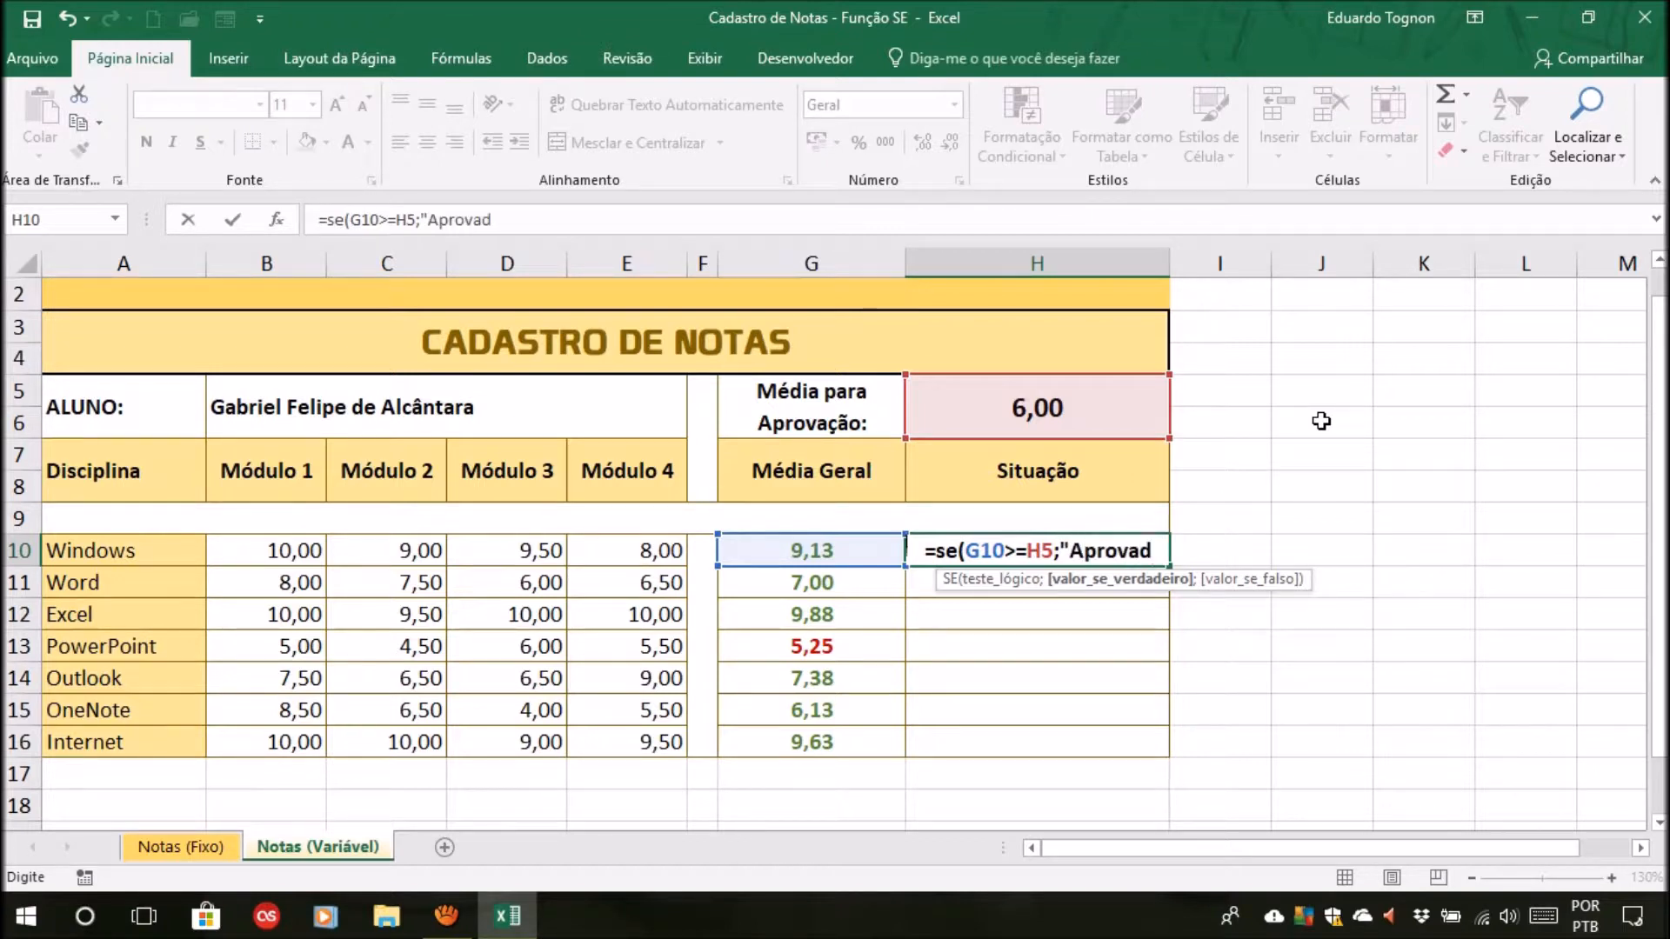
text(o";)
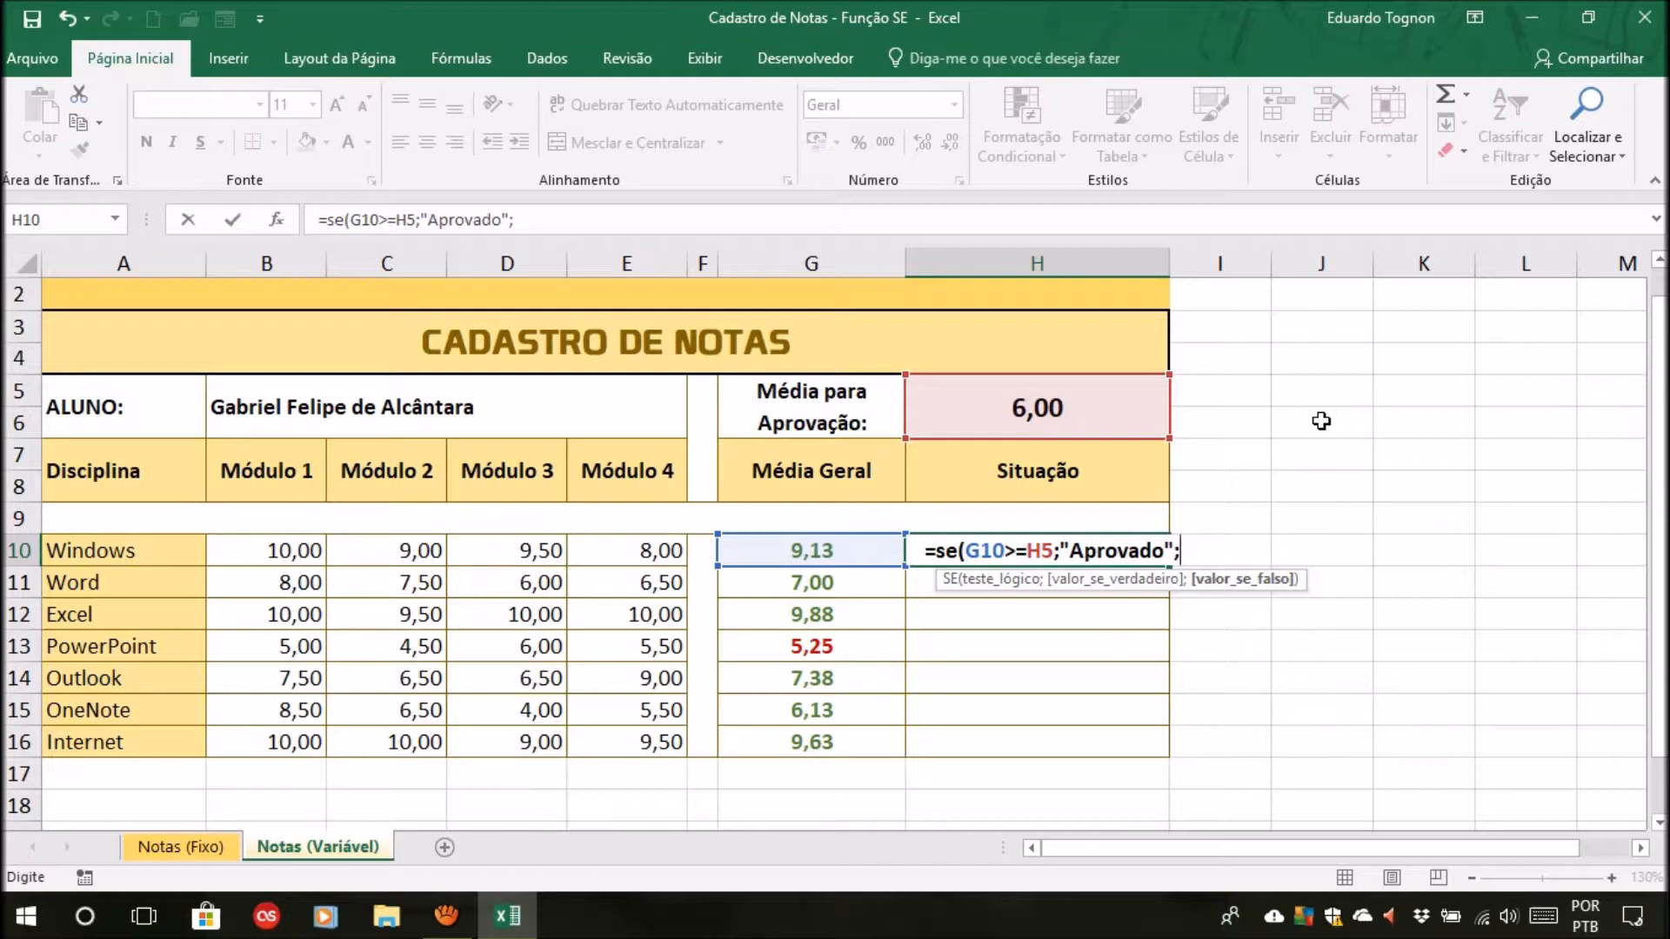
text("Reprovado"))
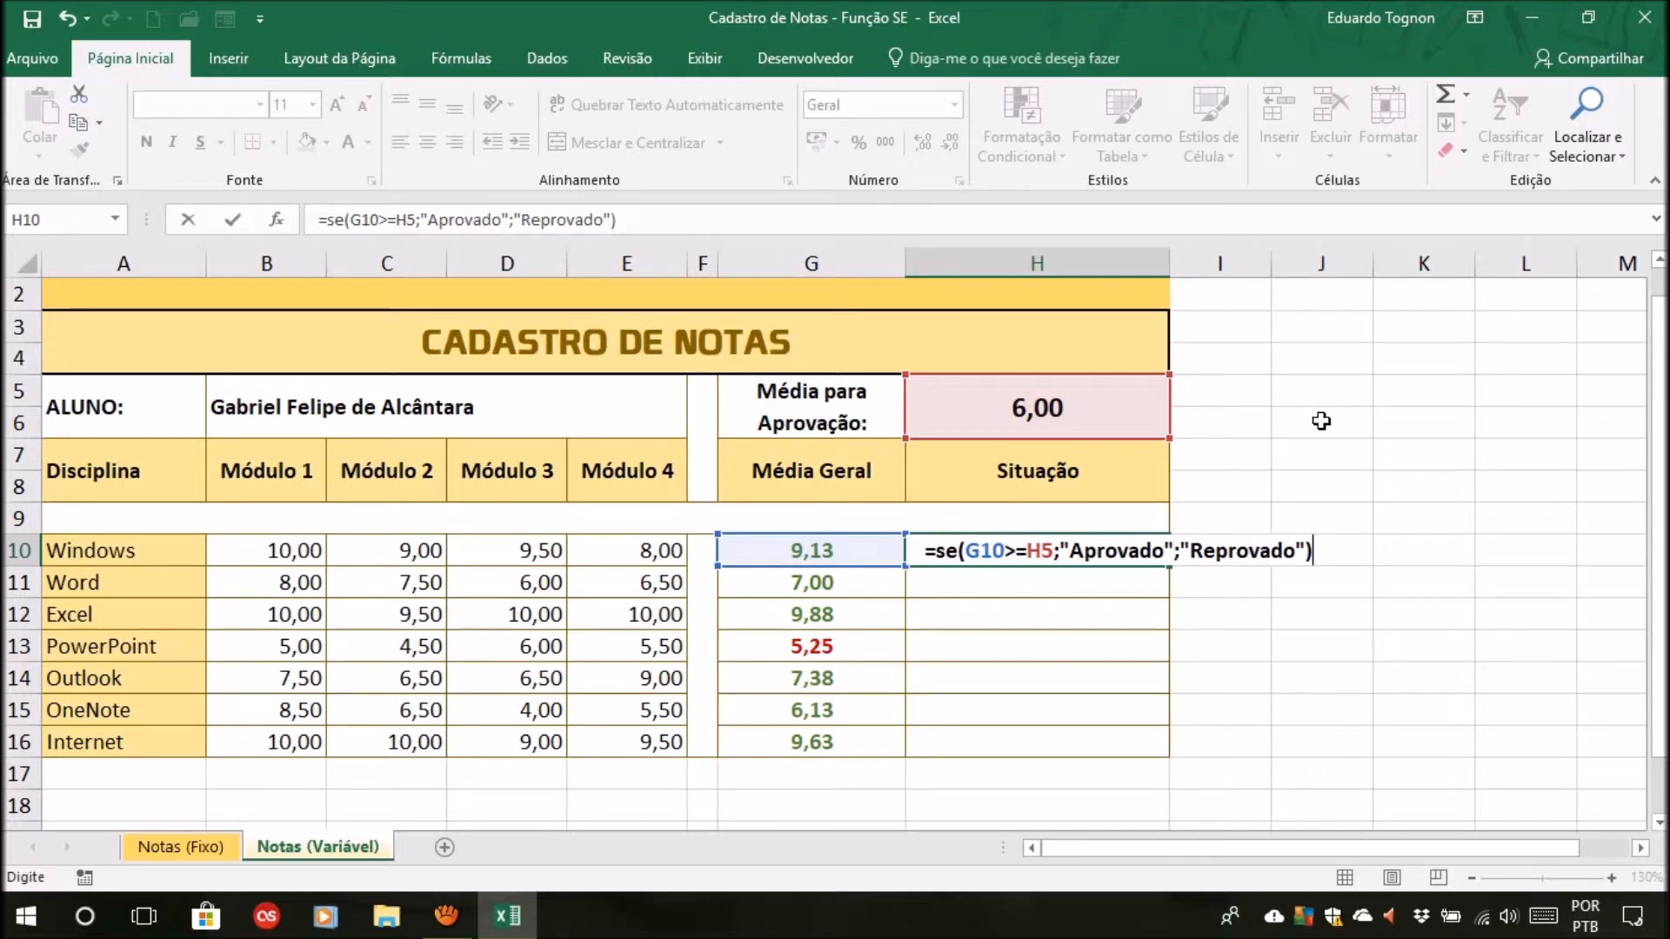
key(Return)
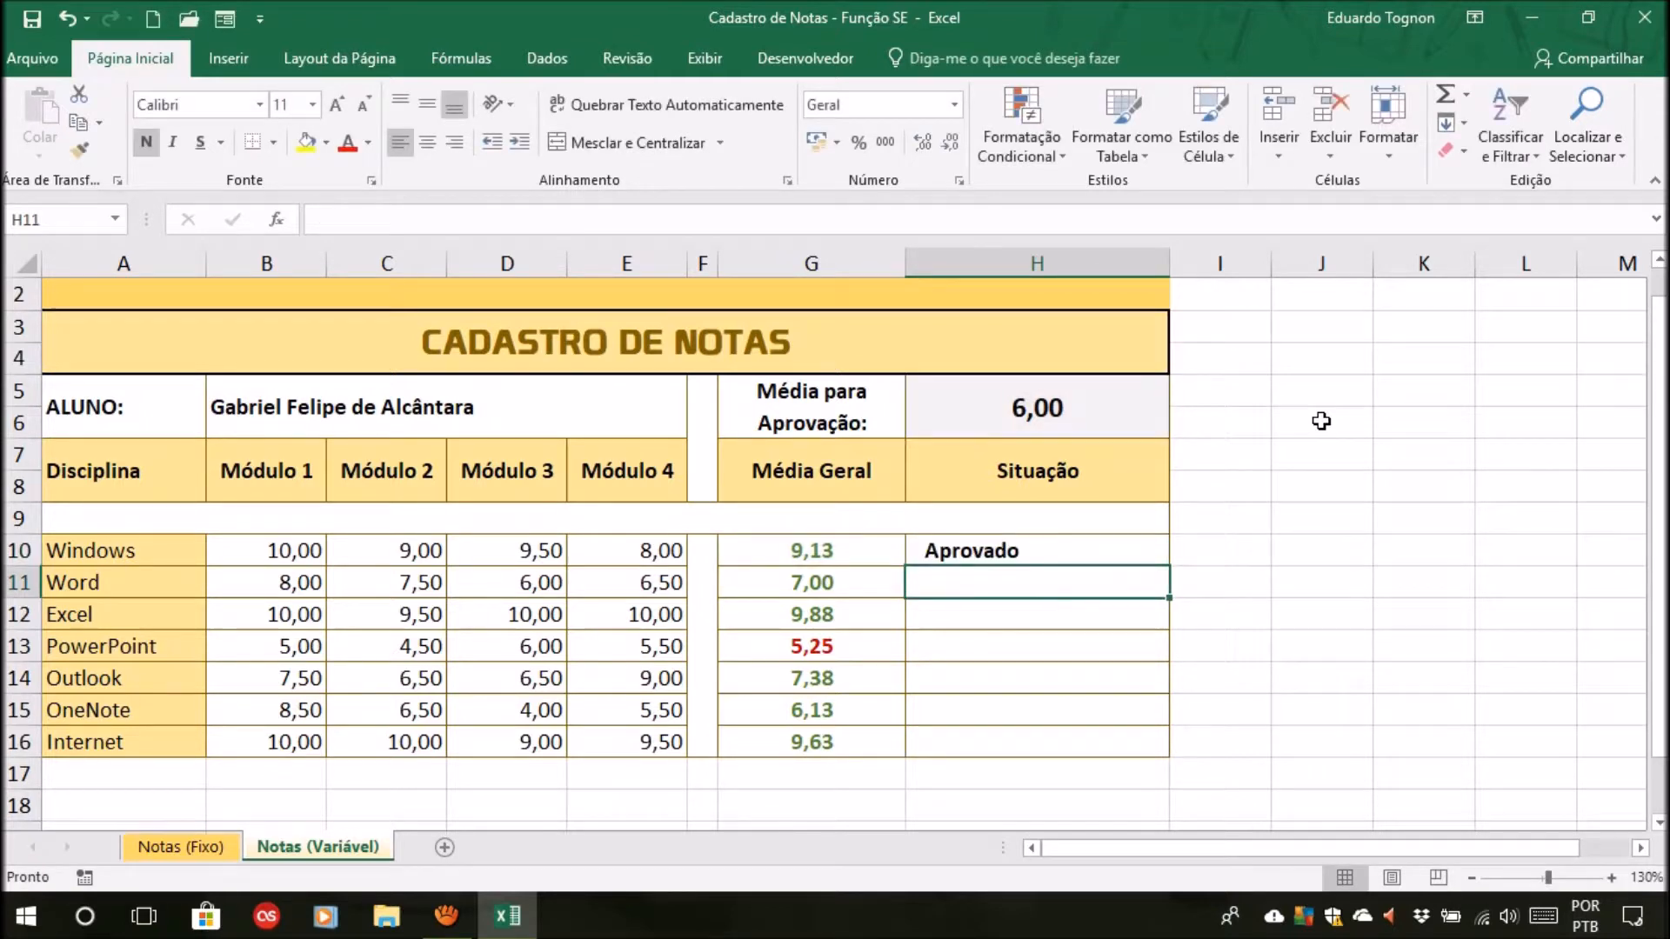
click(1045, 548)
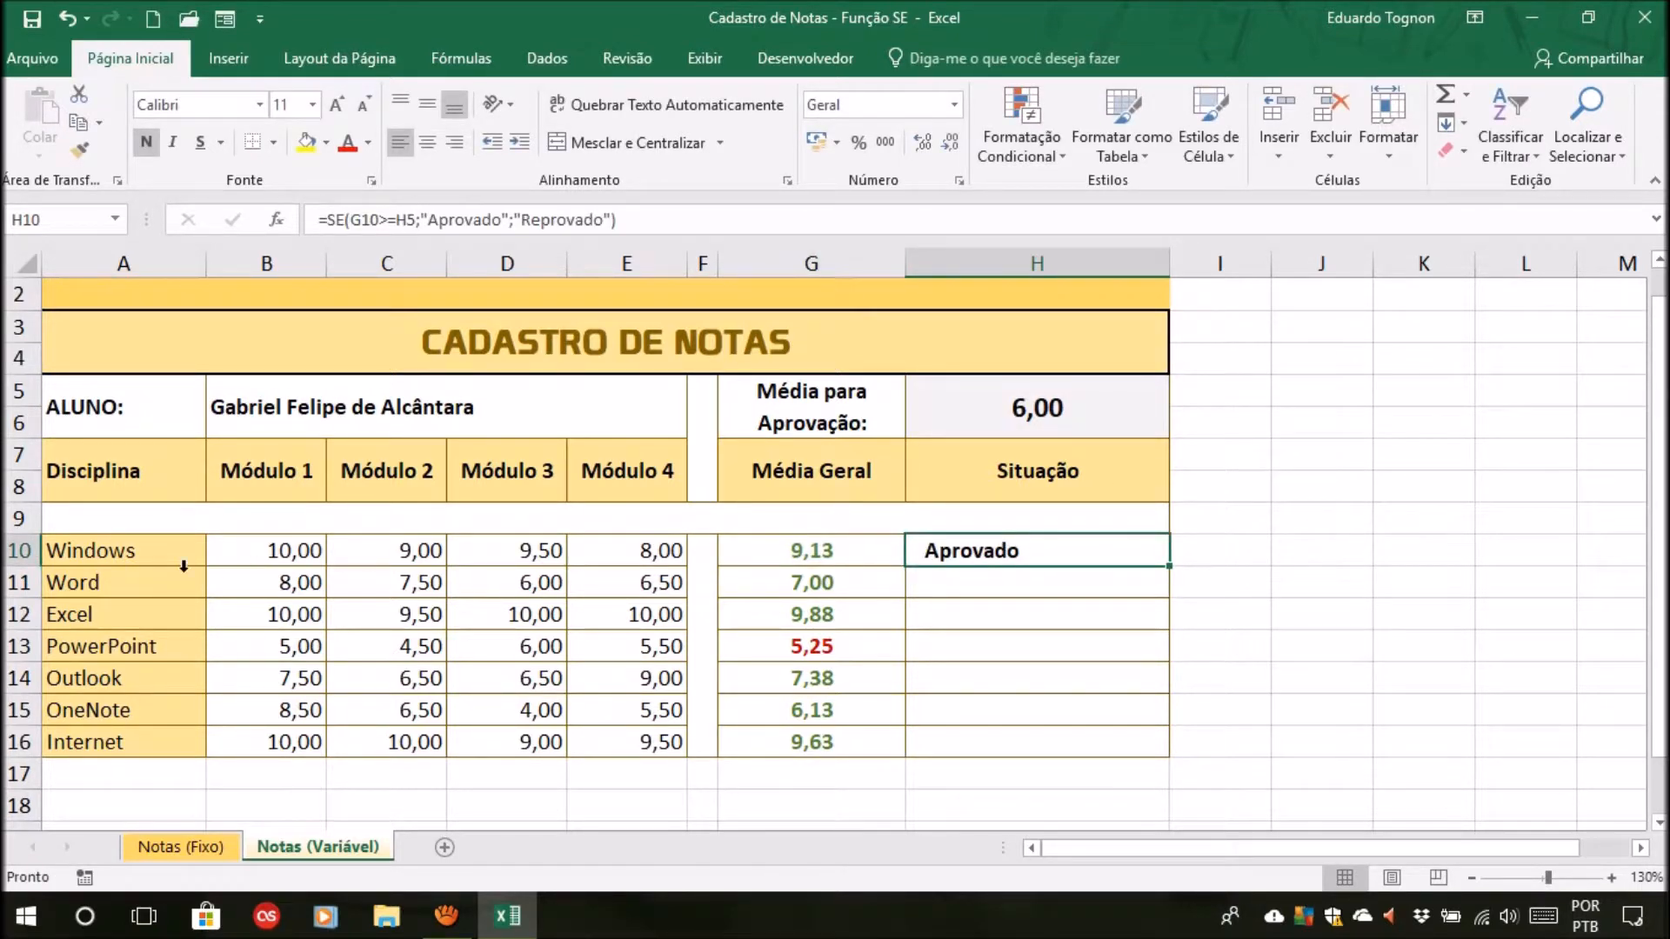
Set the Média para Aprovação in H5 to 9,5 and check the Windows average in G10 against its Situação in H10
click(821, 544)
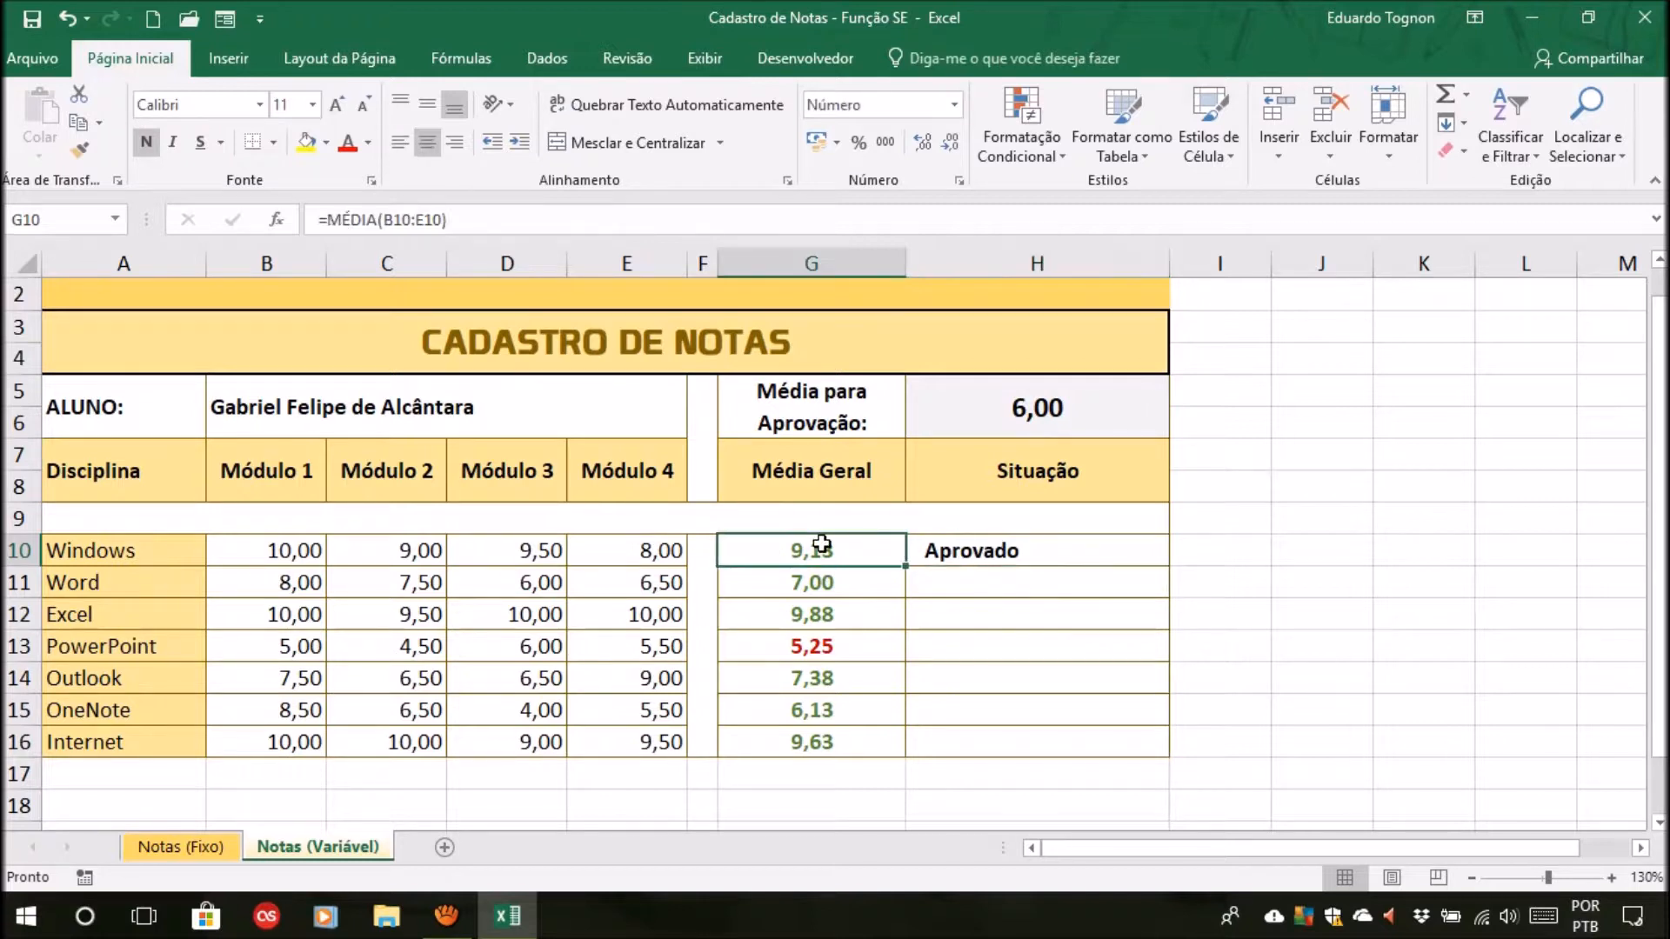
click(1082, 406)
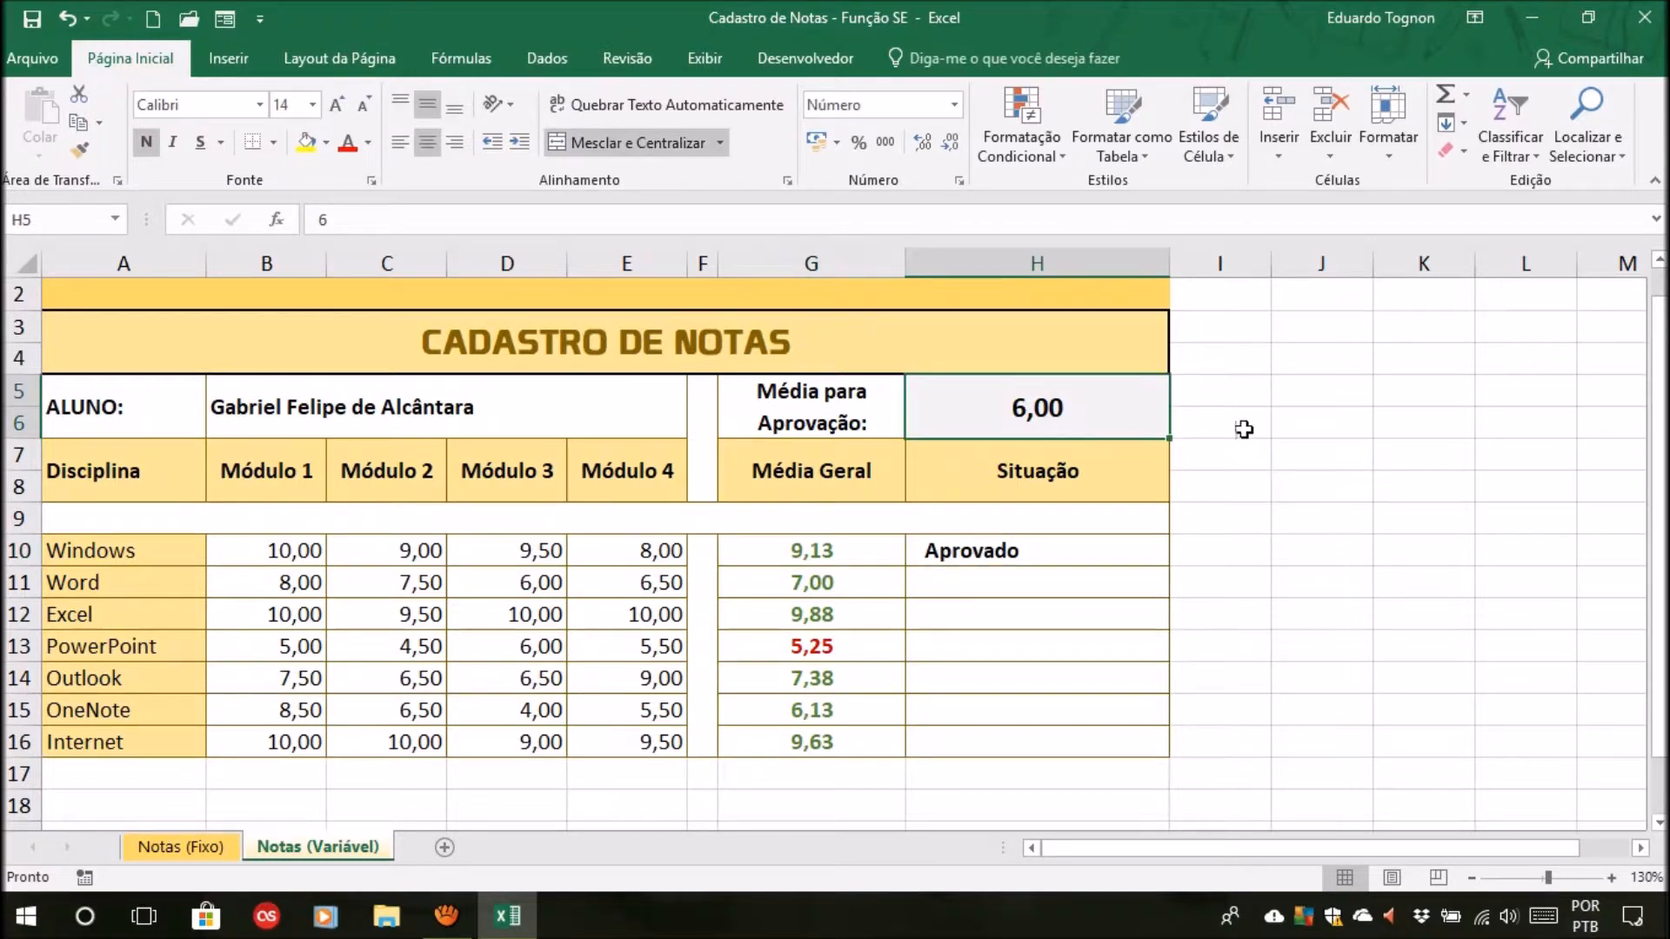
text(9,5)
key(Return)
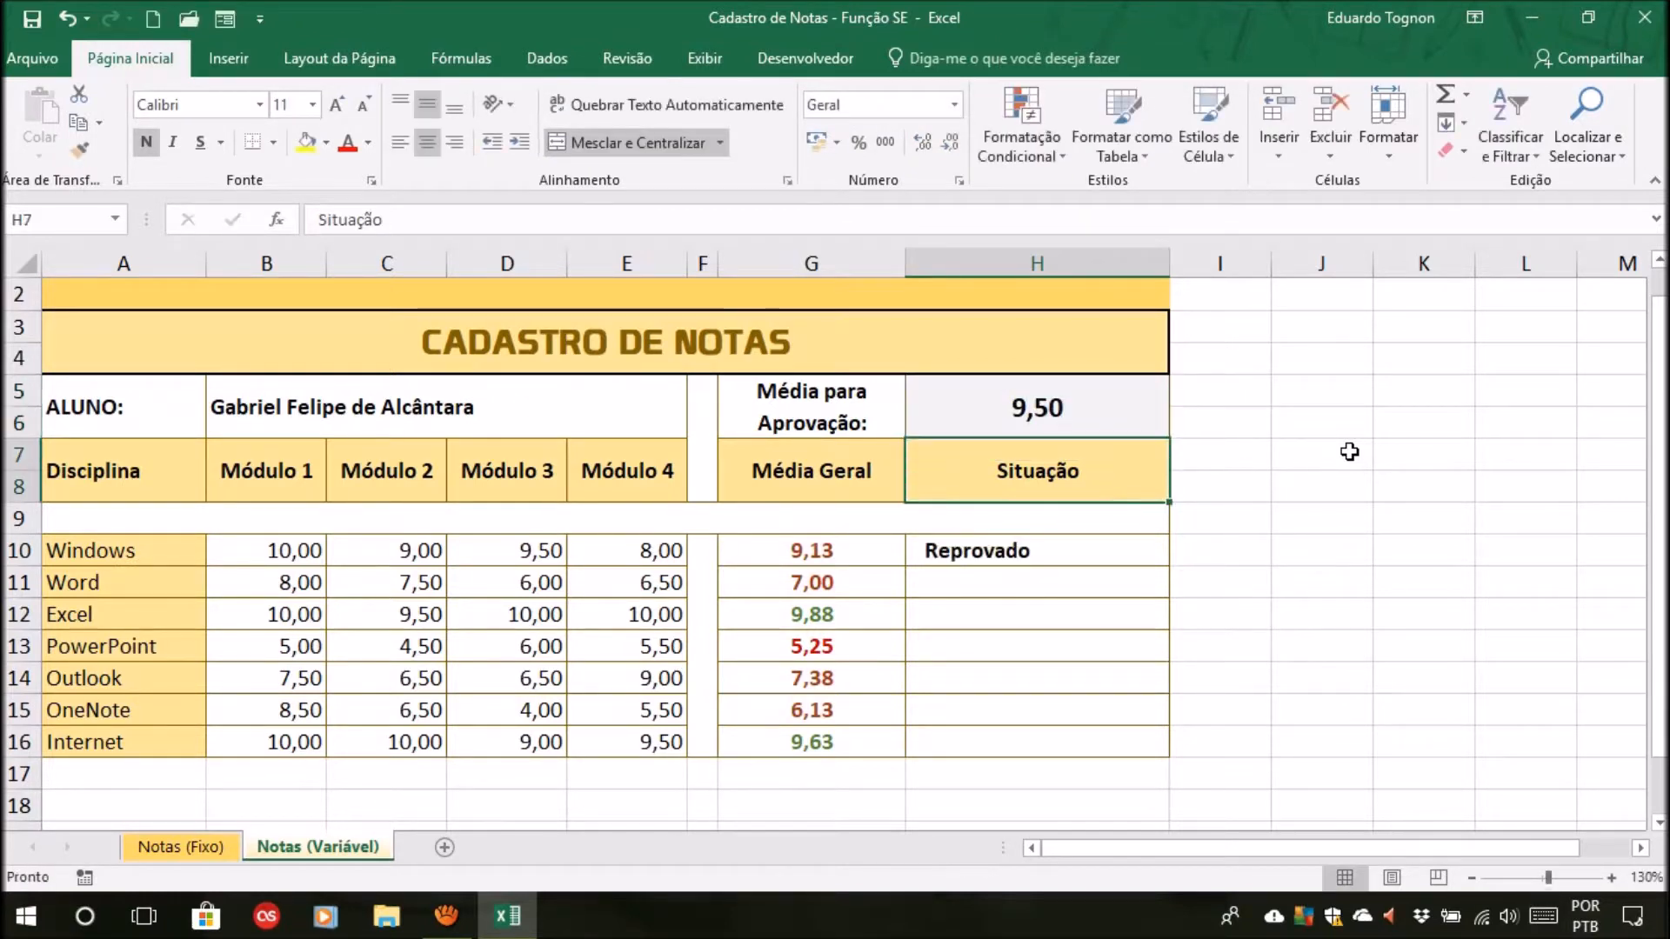
click(1097, 414)
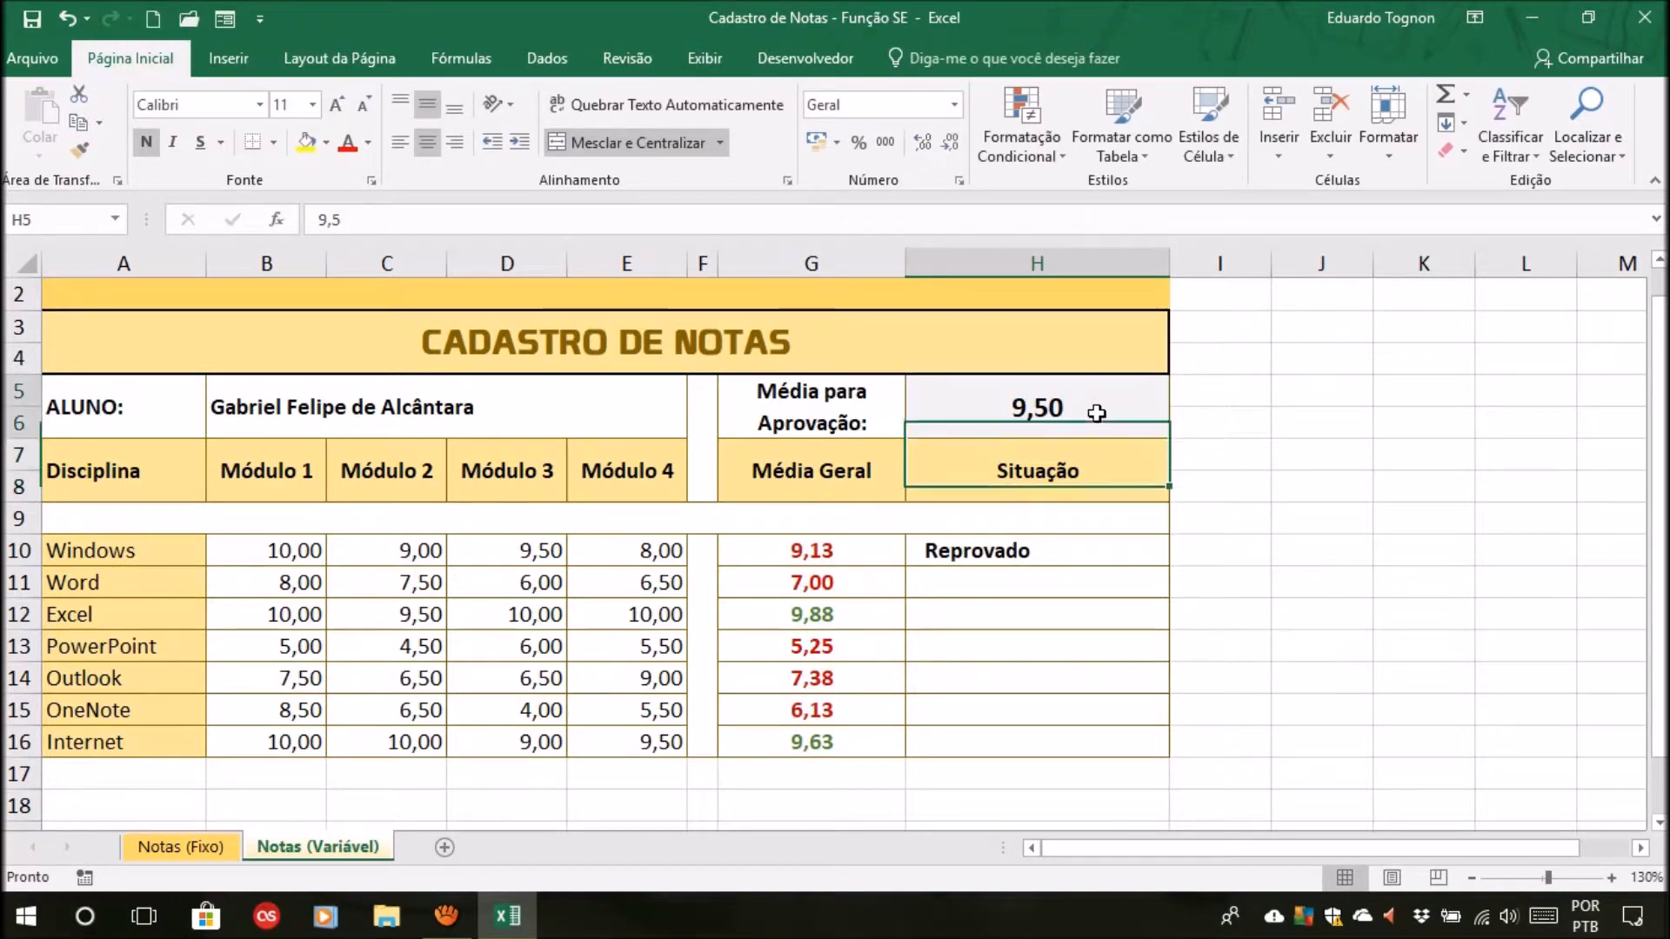
click(1056, 550)
click(894, 556)
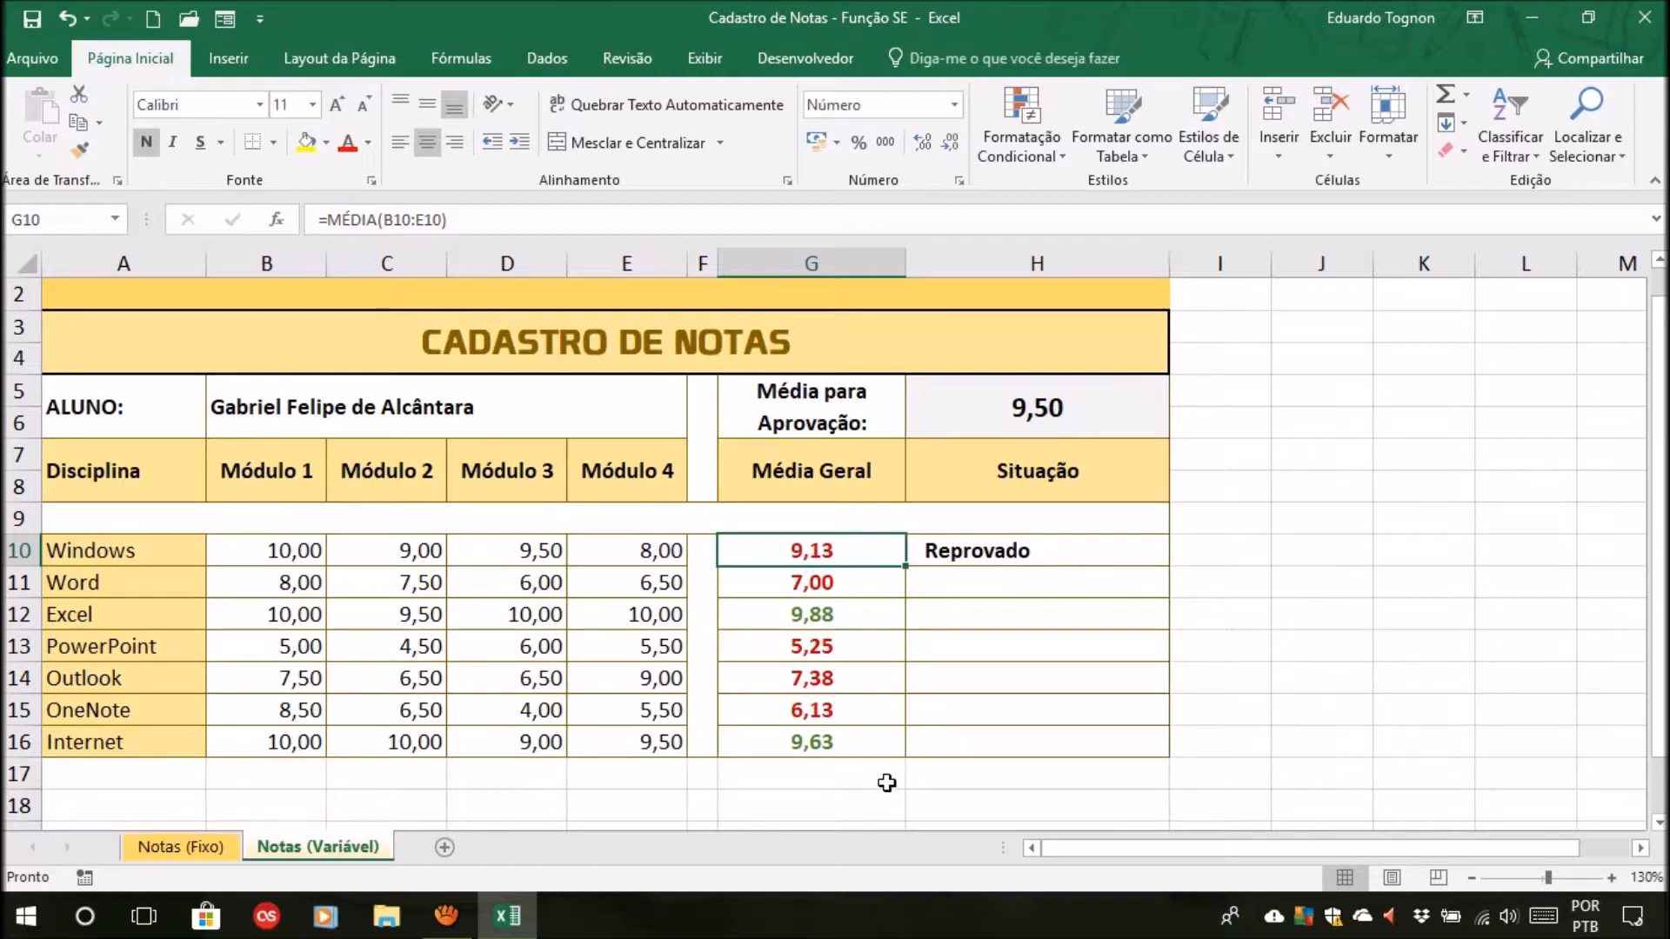
Set the Média para Aprovação in H5 back to 6
click(1073, 425)
text(6)
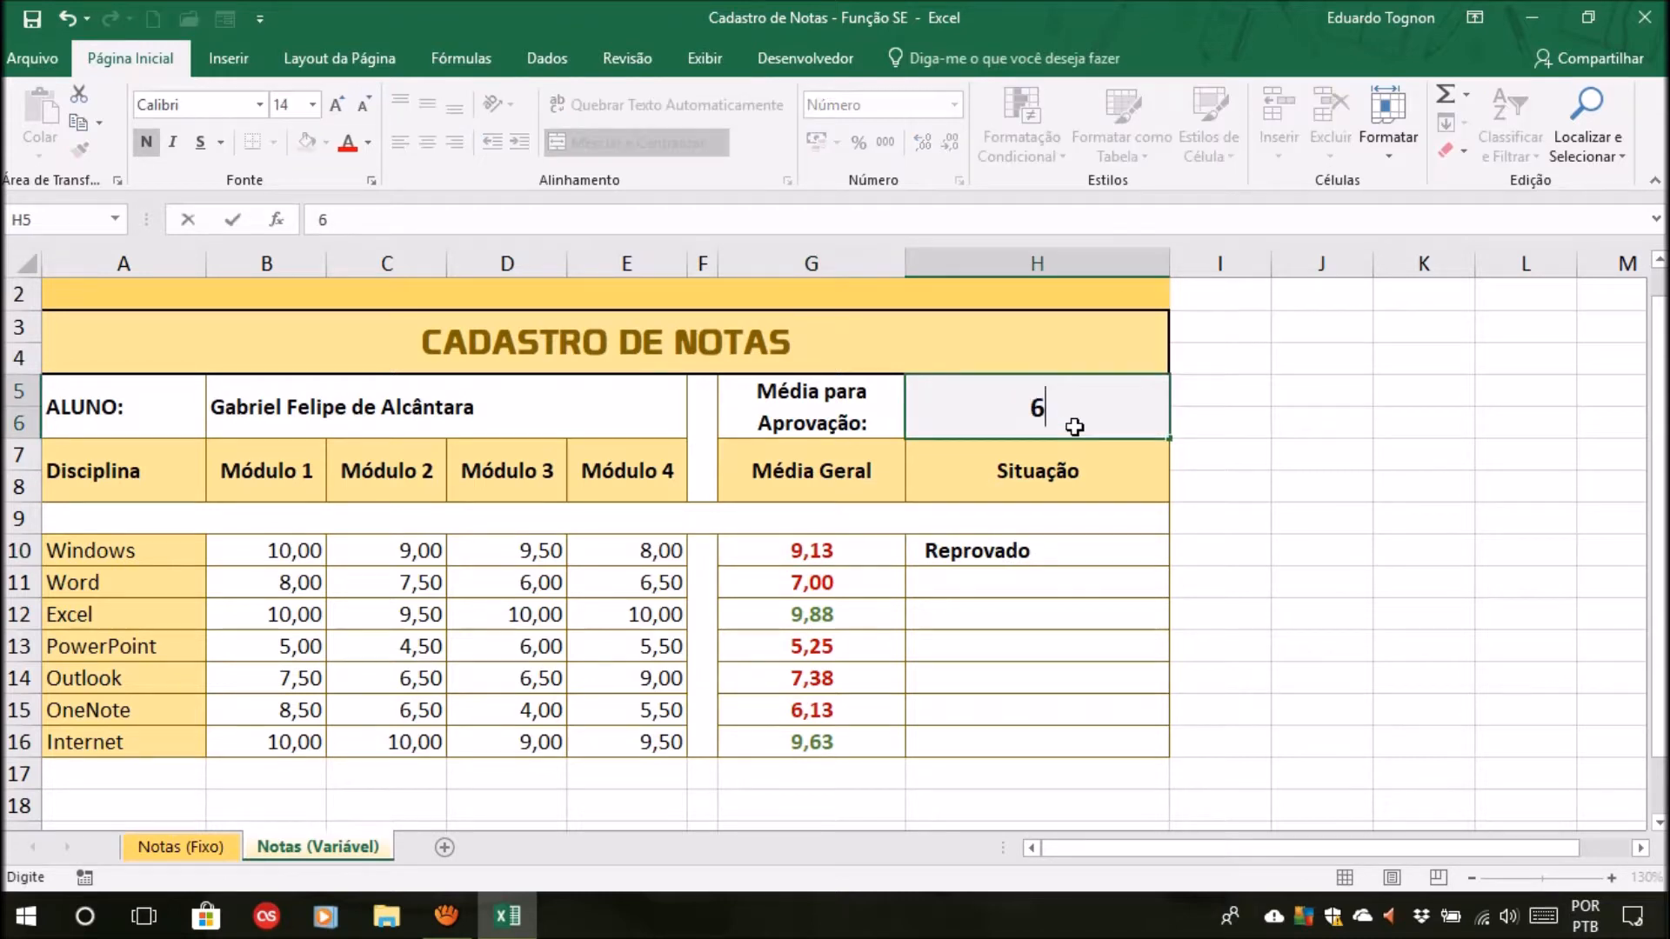
key(Return)
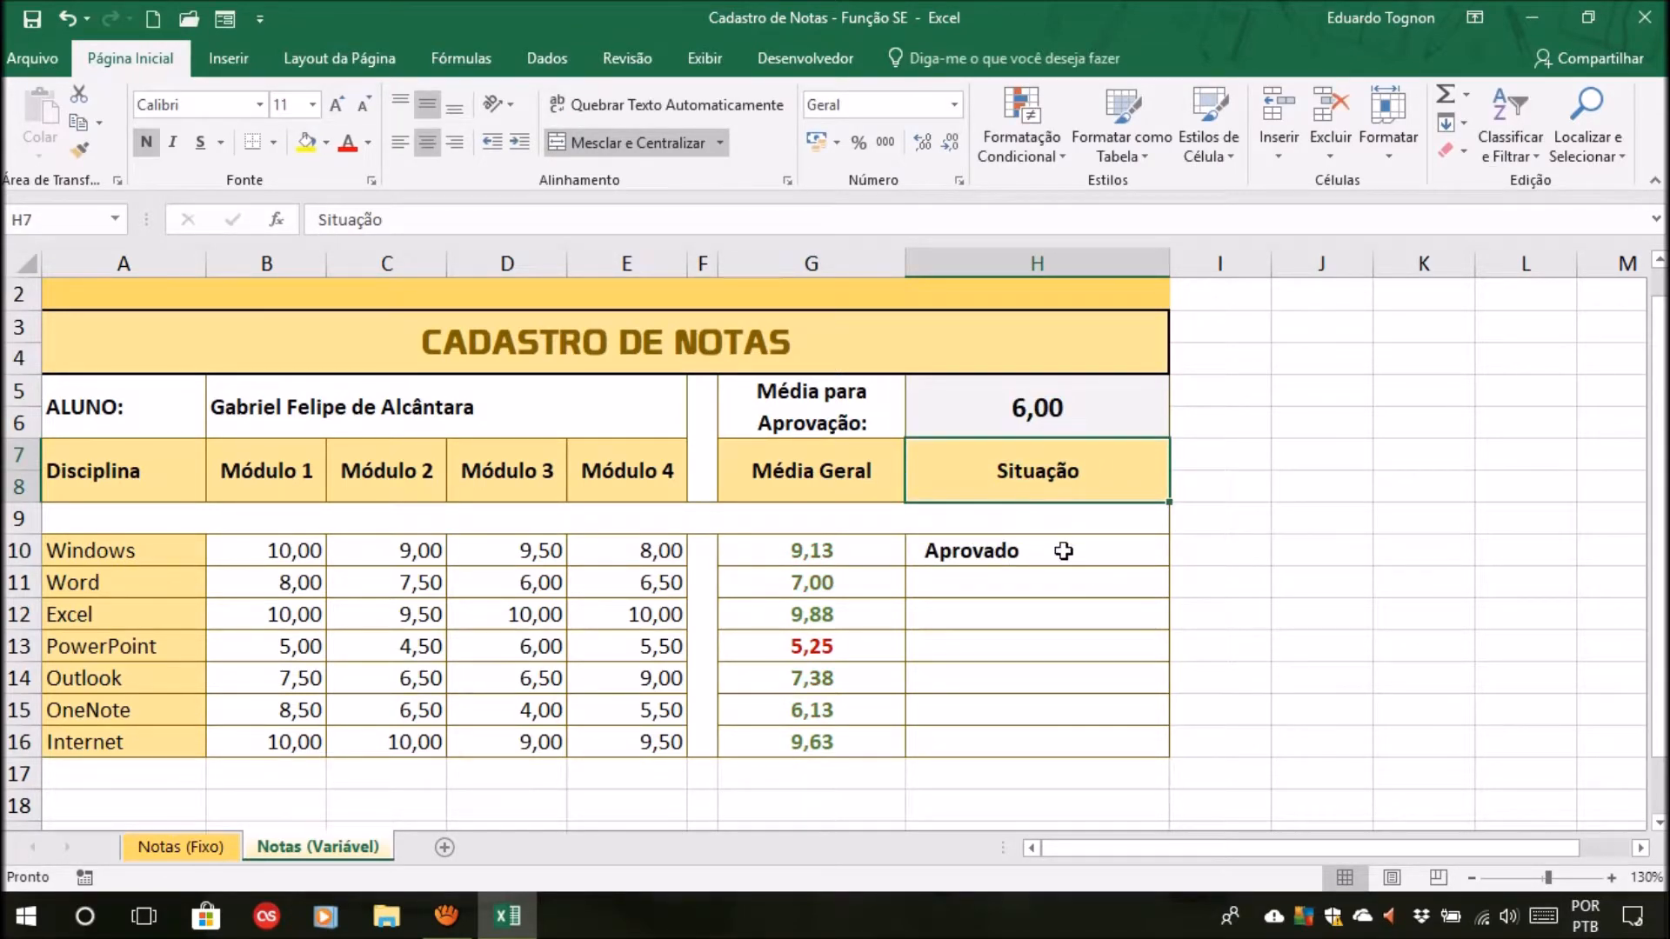
Fill the SE formula from H10 down through H16 with its relative reference to H5
click(1062, 551)
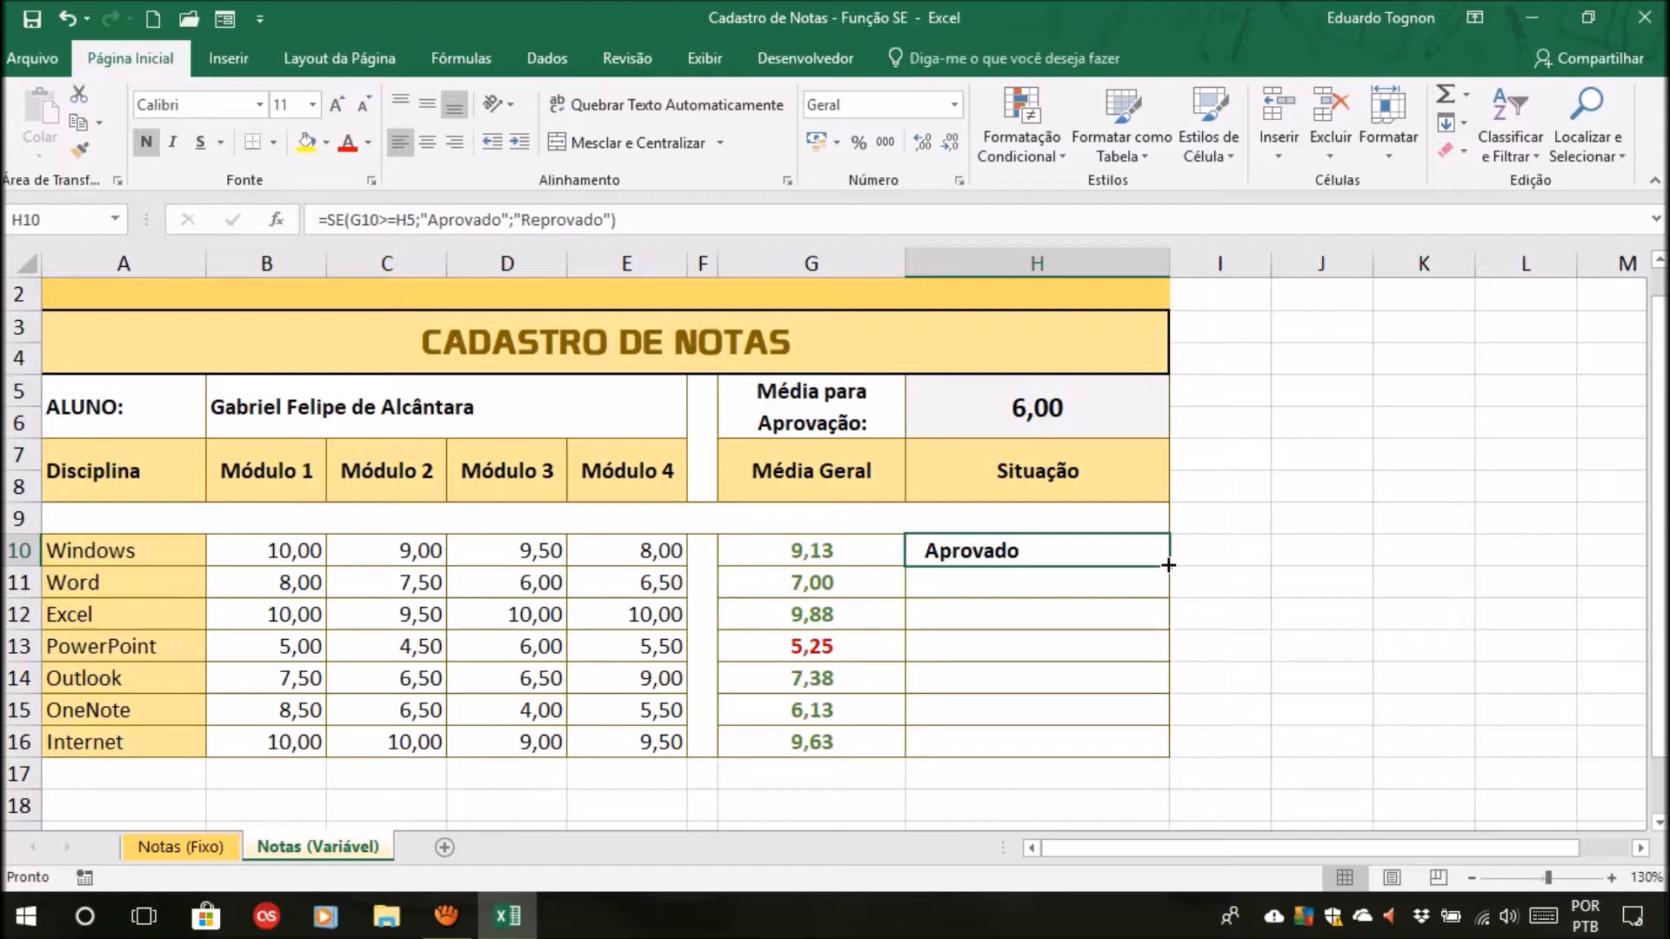
drag(1168, 565, 1163, 760)
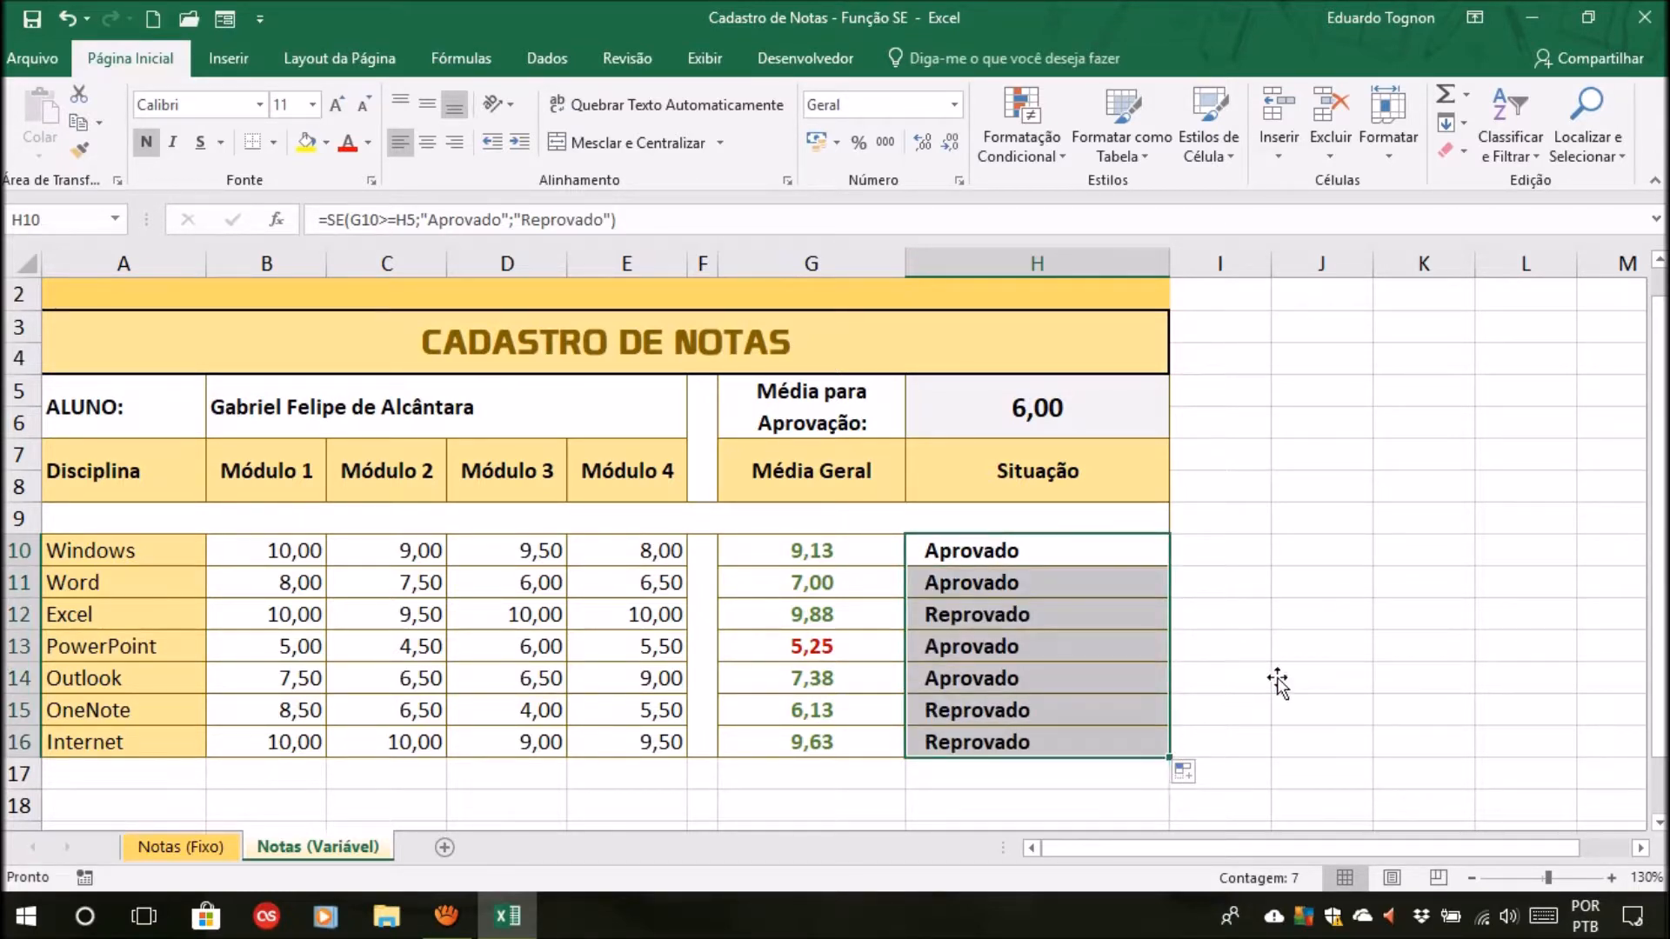
click(1317, 613)
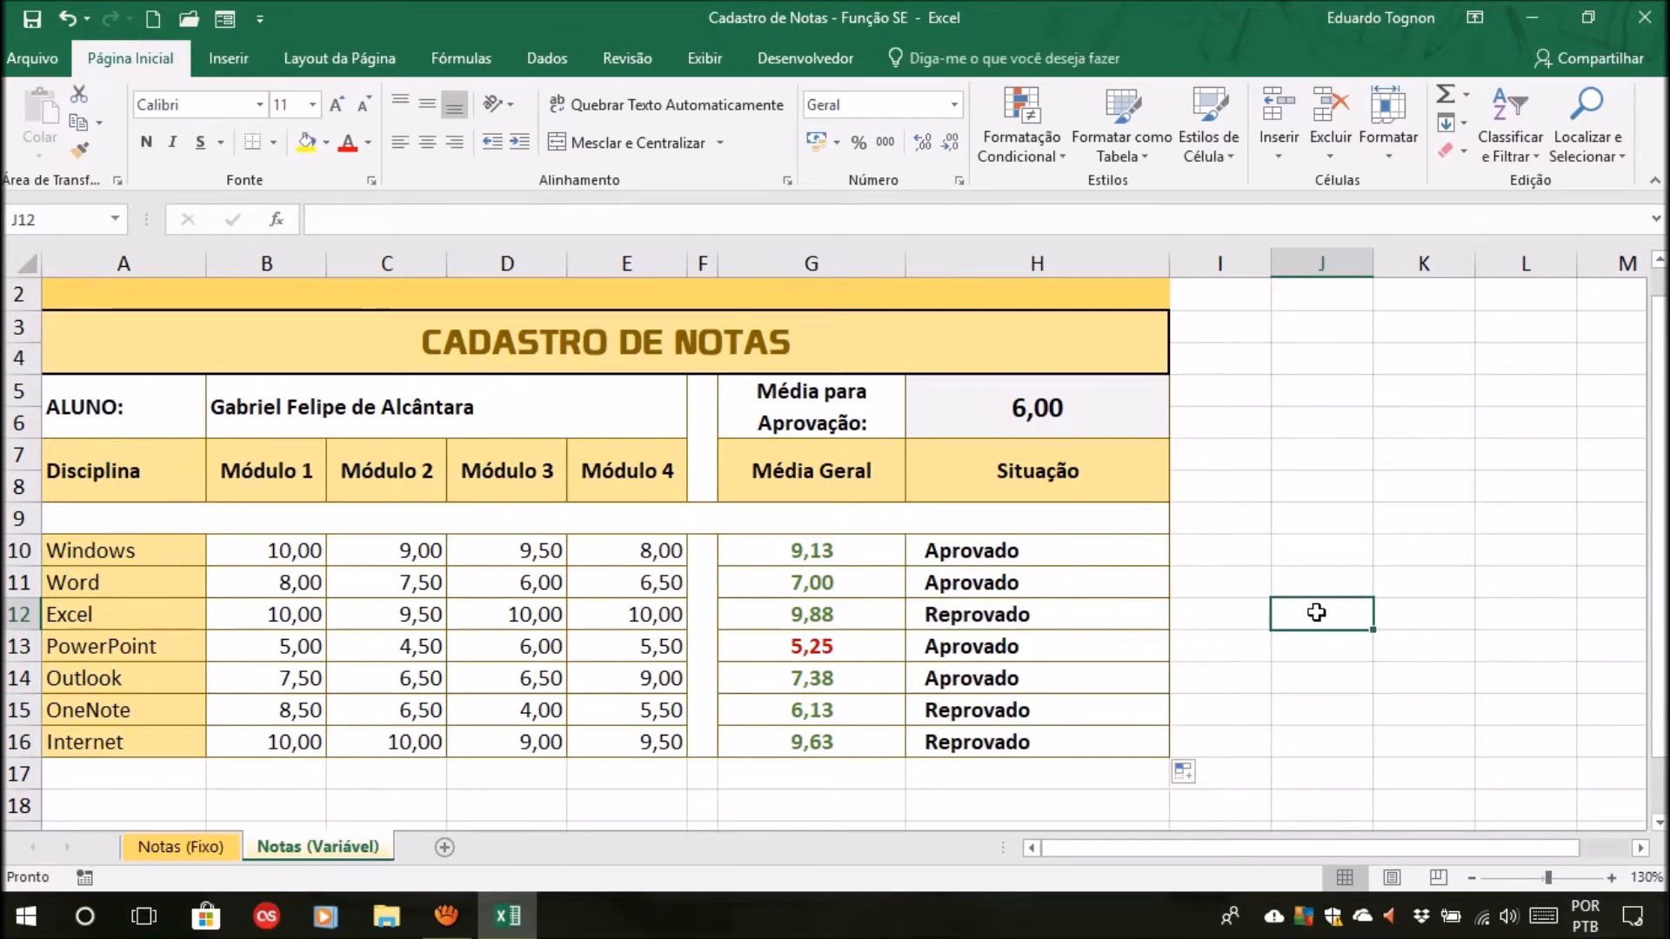
Compare the Média Geral and Situação of Windows, Word and Excel in rows 10 to 12 with the passing average in H5
click(879, 547)
click(953, 546)
click(853, 578)
click(974, 583)
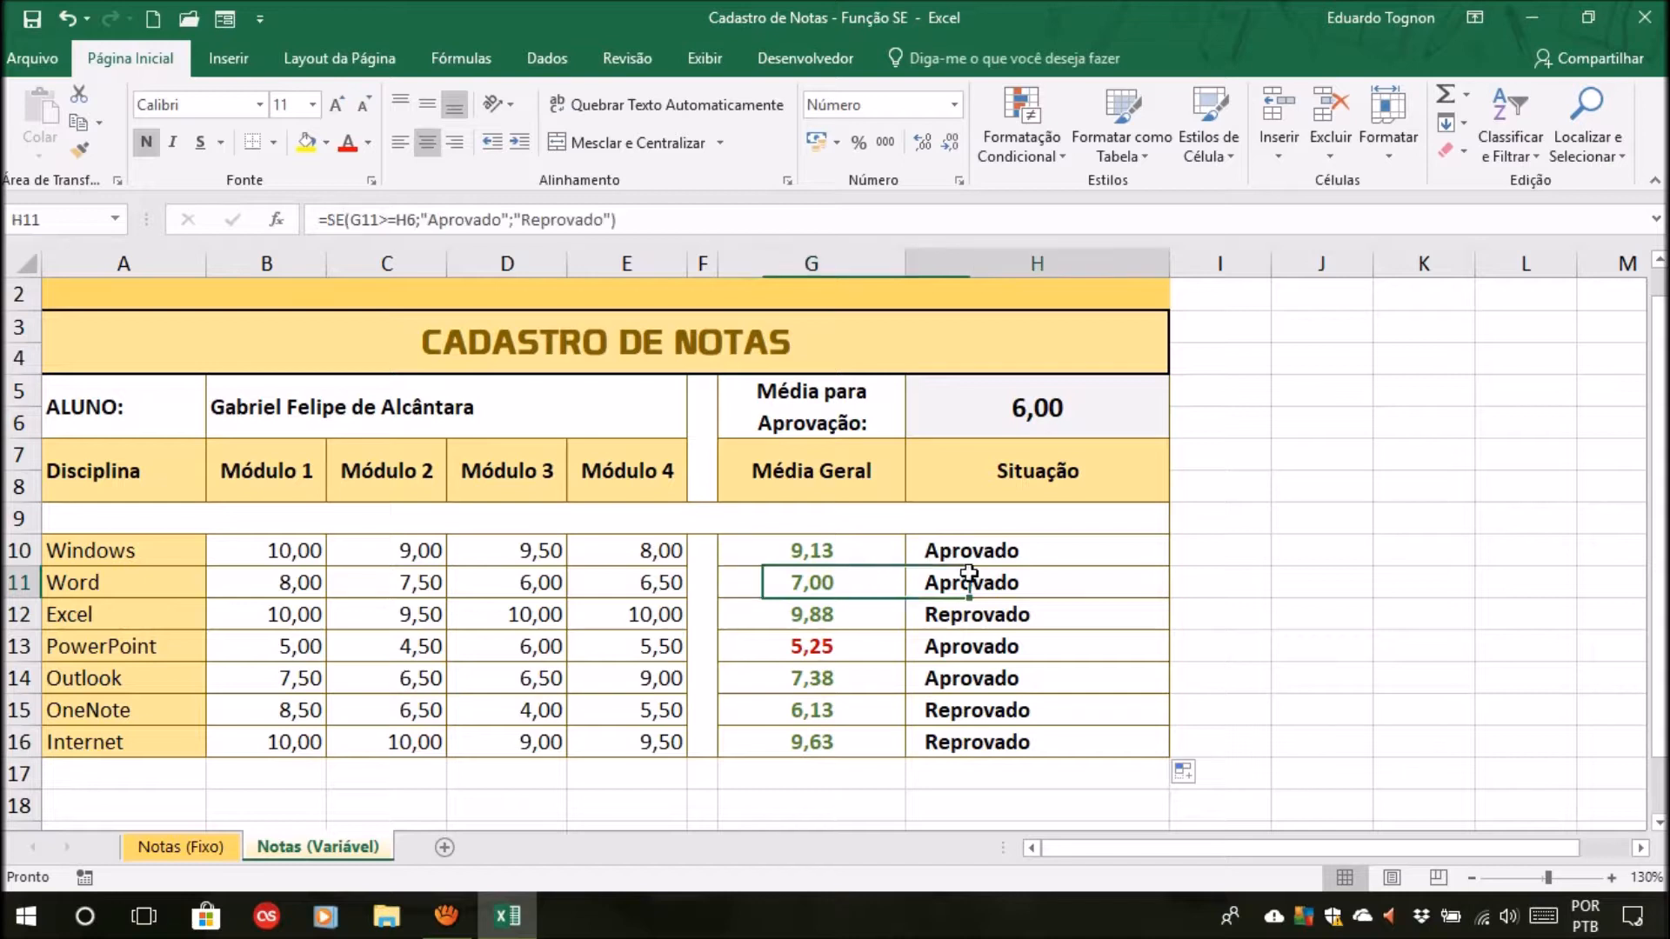
click(869, 610)
click(961, 616)
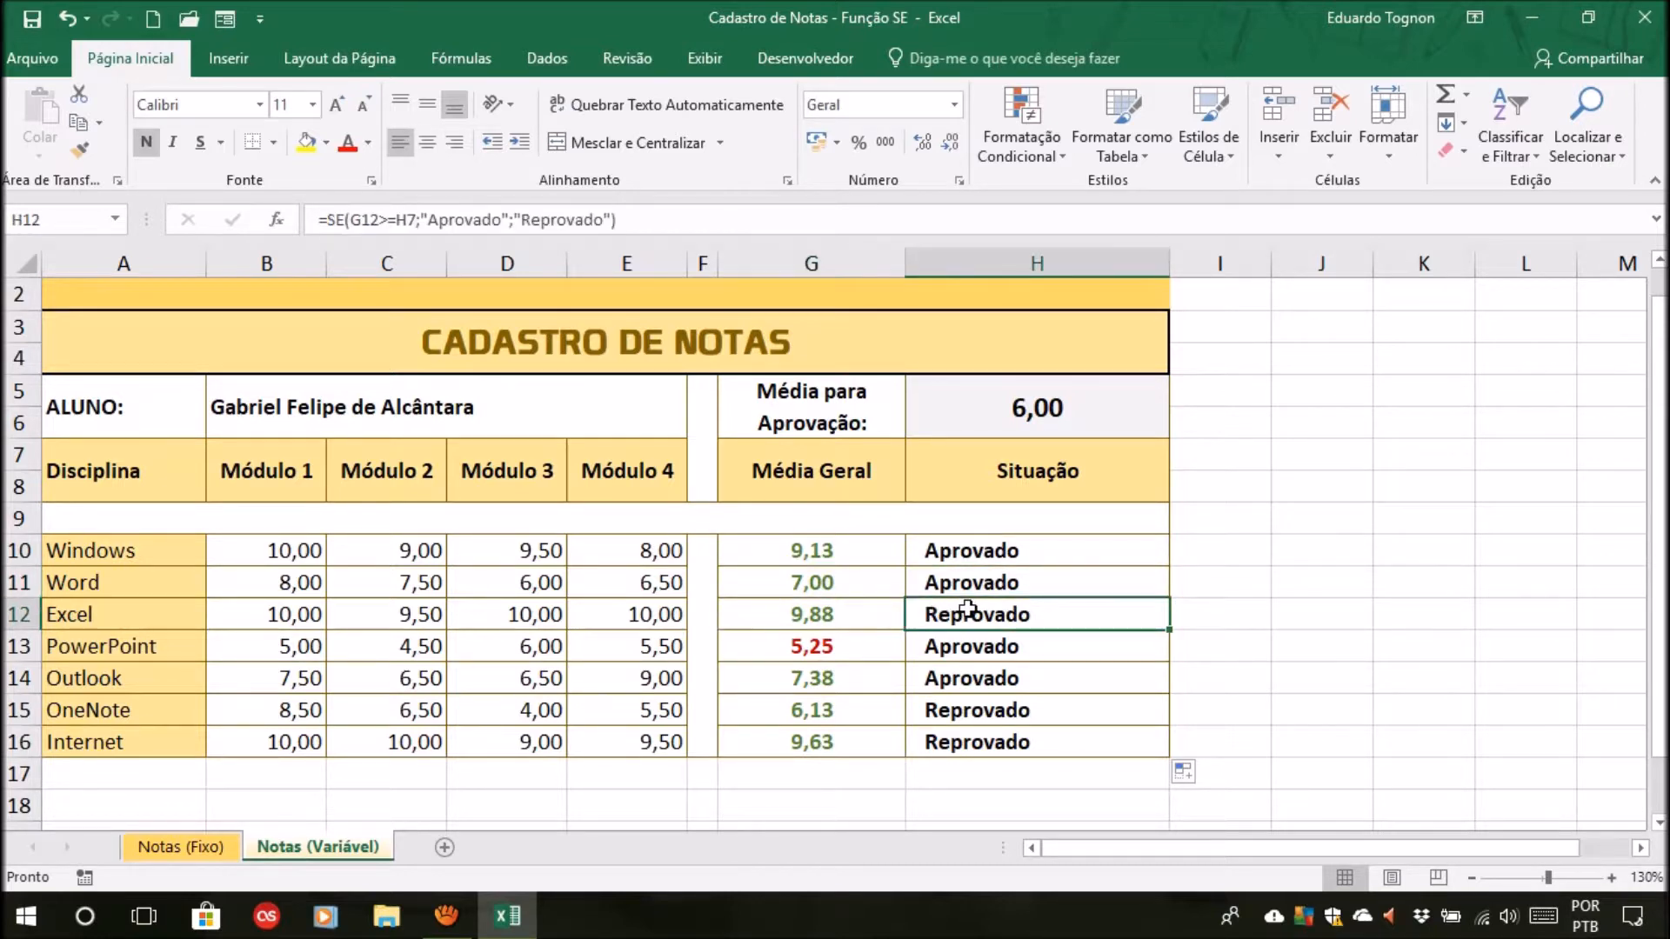
click(842, 609)
click(983, 617)
click(1092, 383)
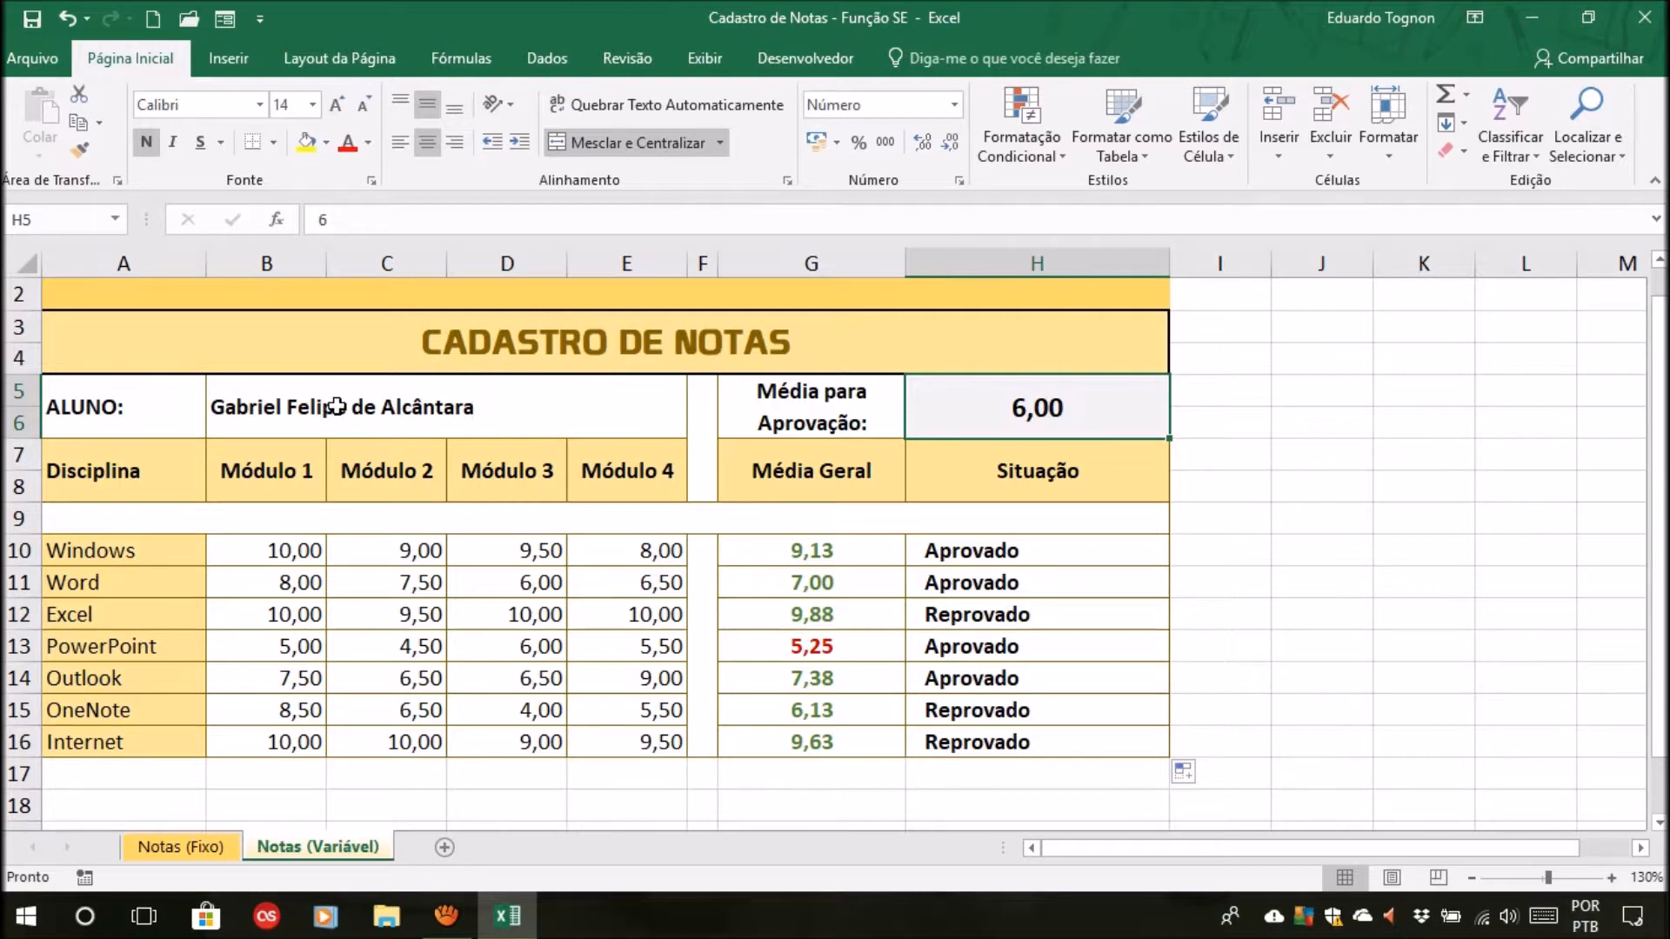
Examine which passing-average cell each SE formula in H10:H16 refers to, checking them against H5 and the Situação header
click(990, 551)
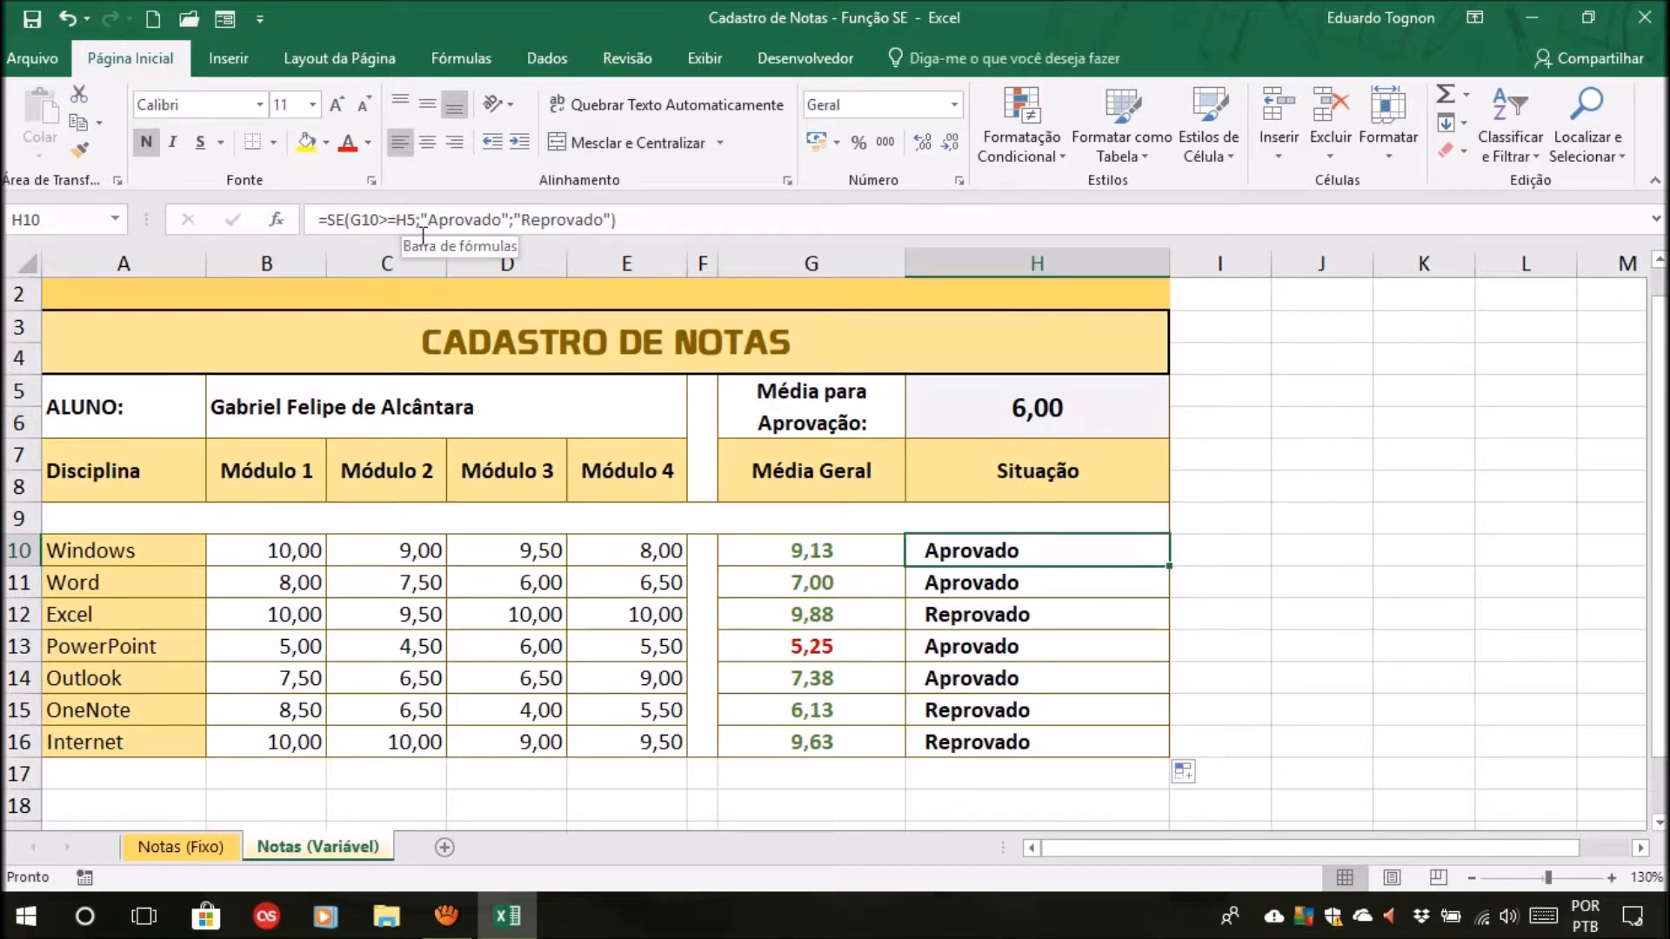
click(1027, 583)
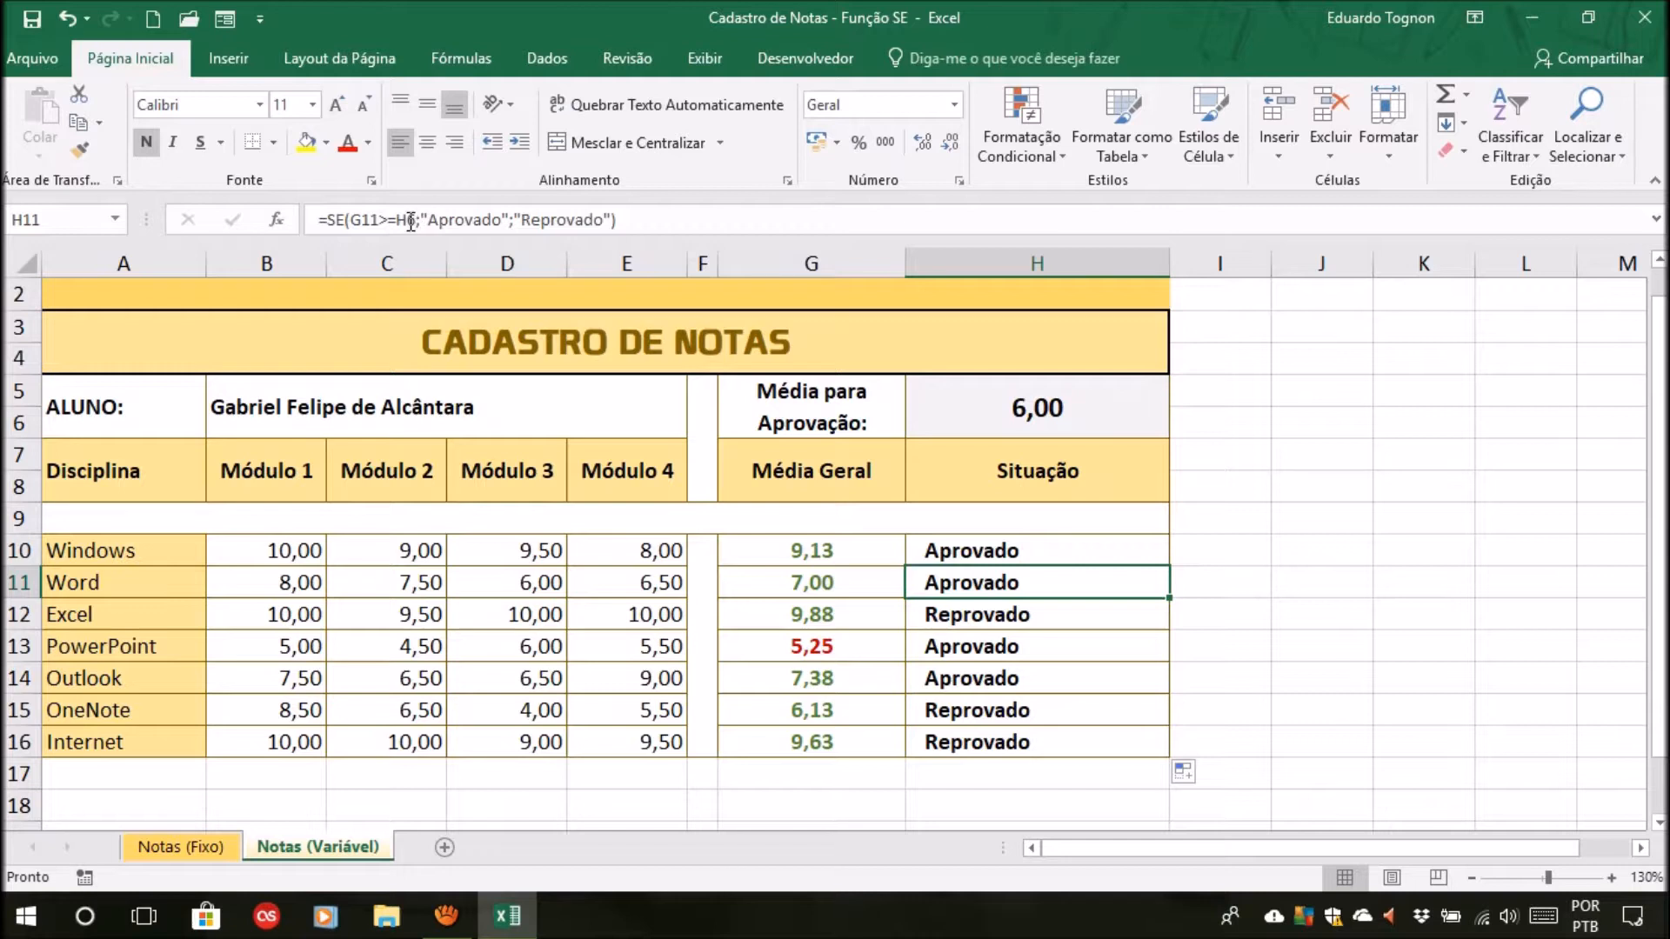
click(1033, 471)
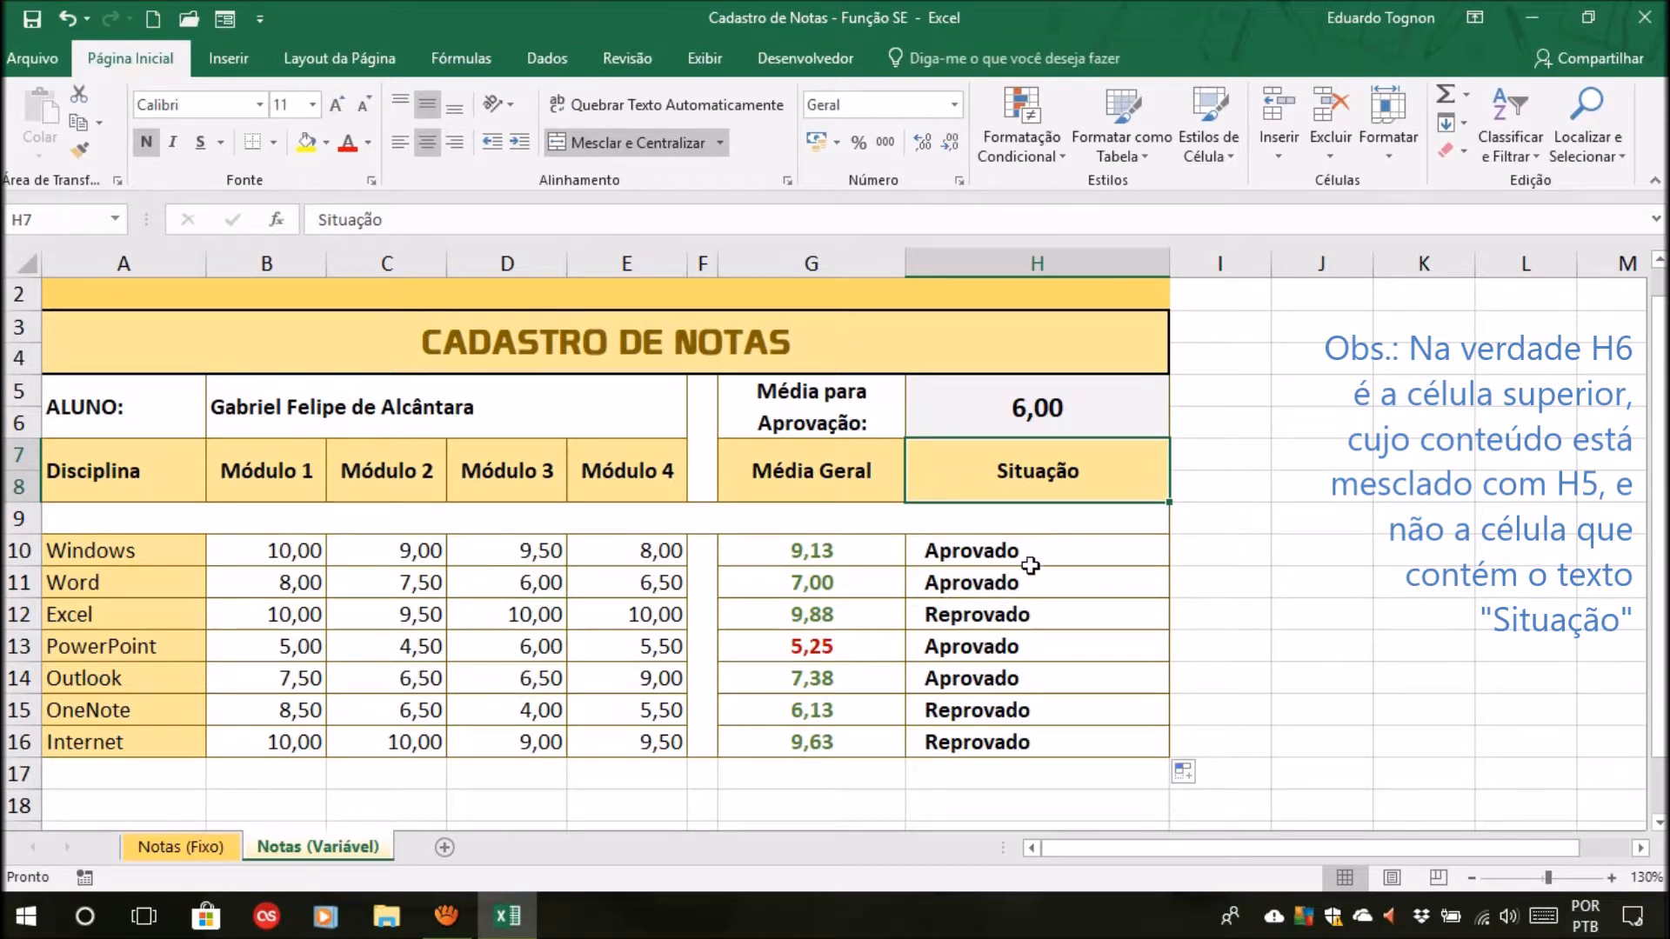
click(1006, 612)
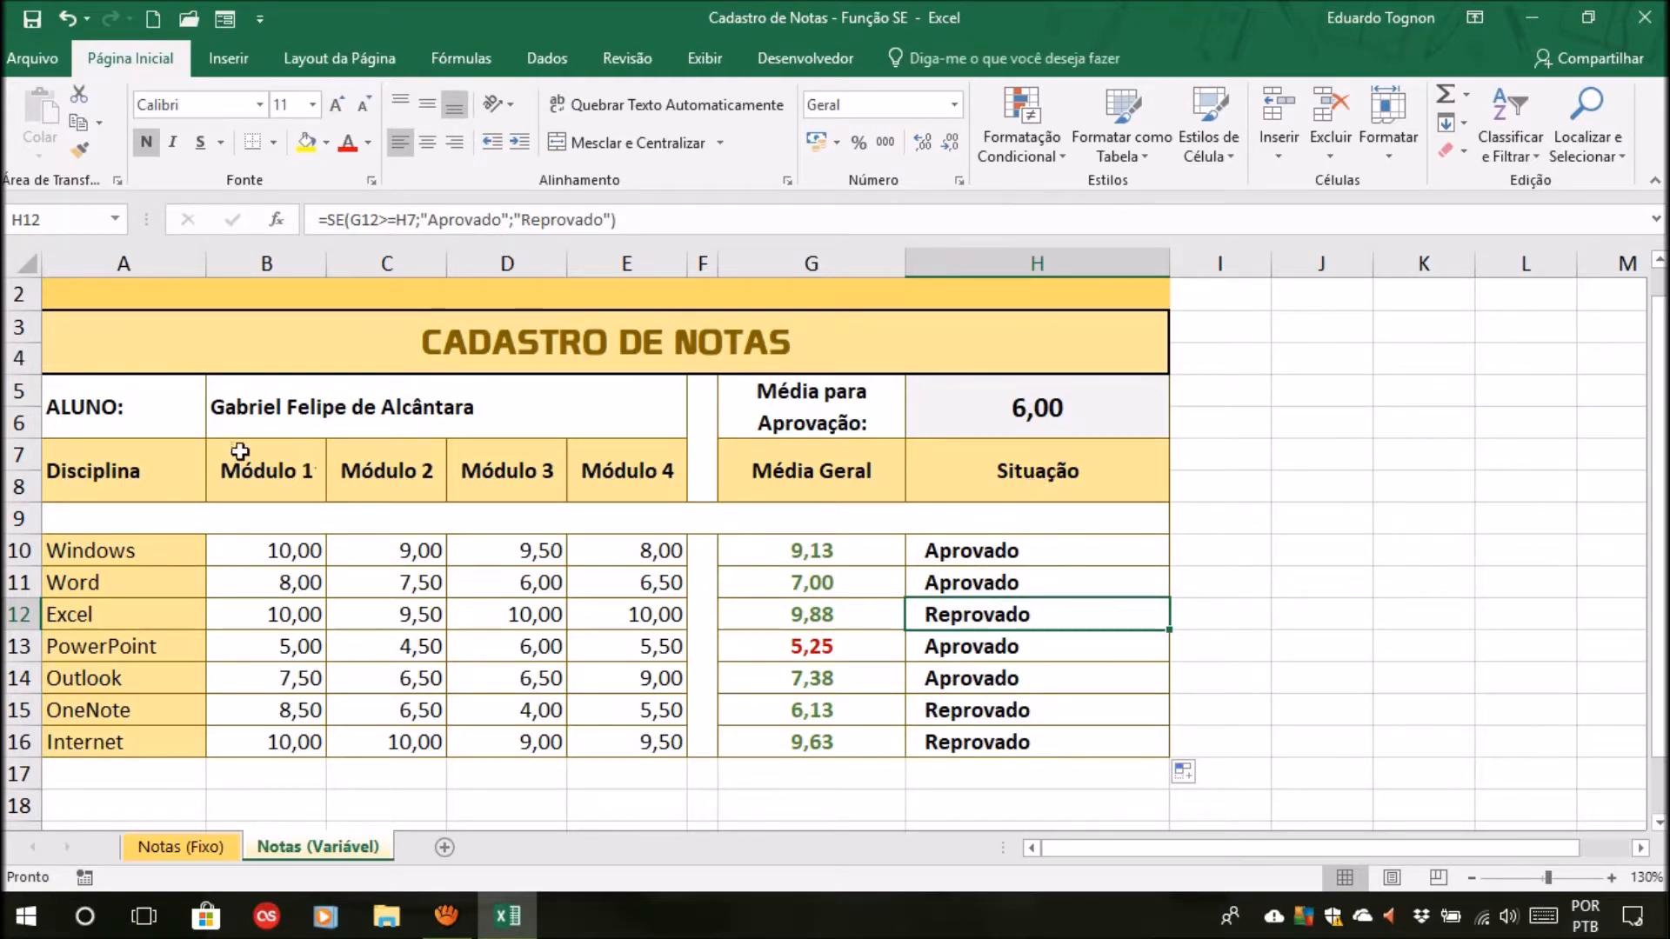
click(994, 646)
click(991, 678)
click(991, 709)
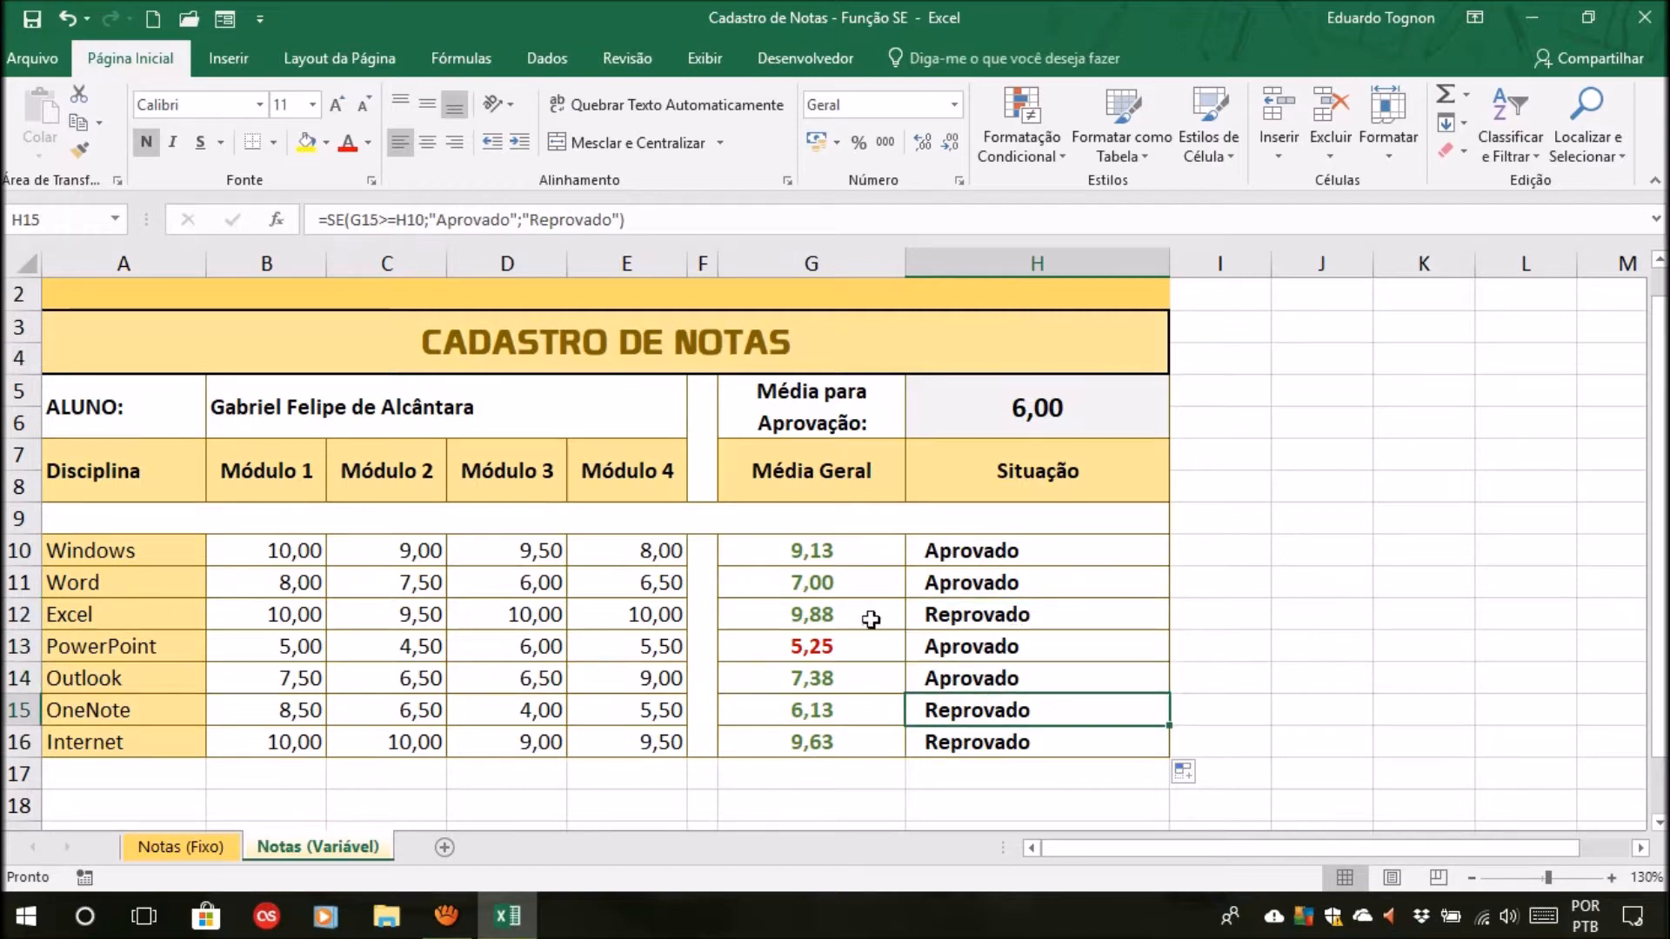
click(977, 740)
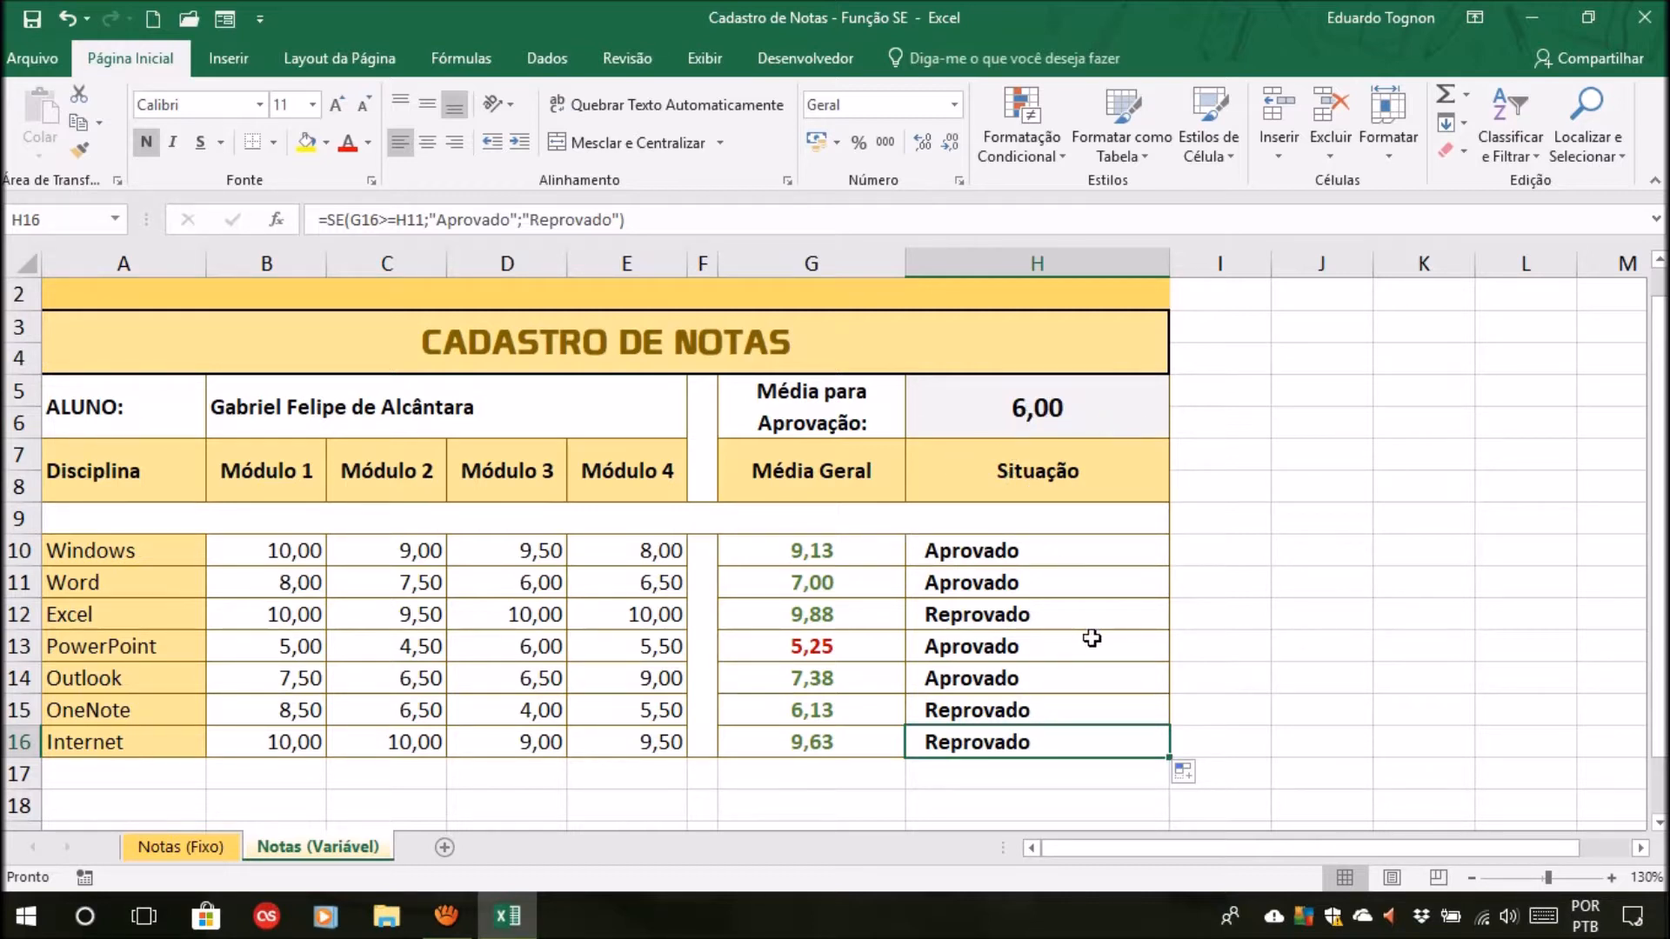
click(1057, 556)
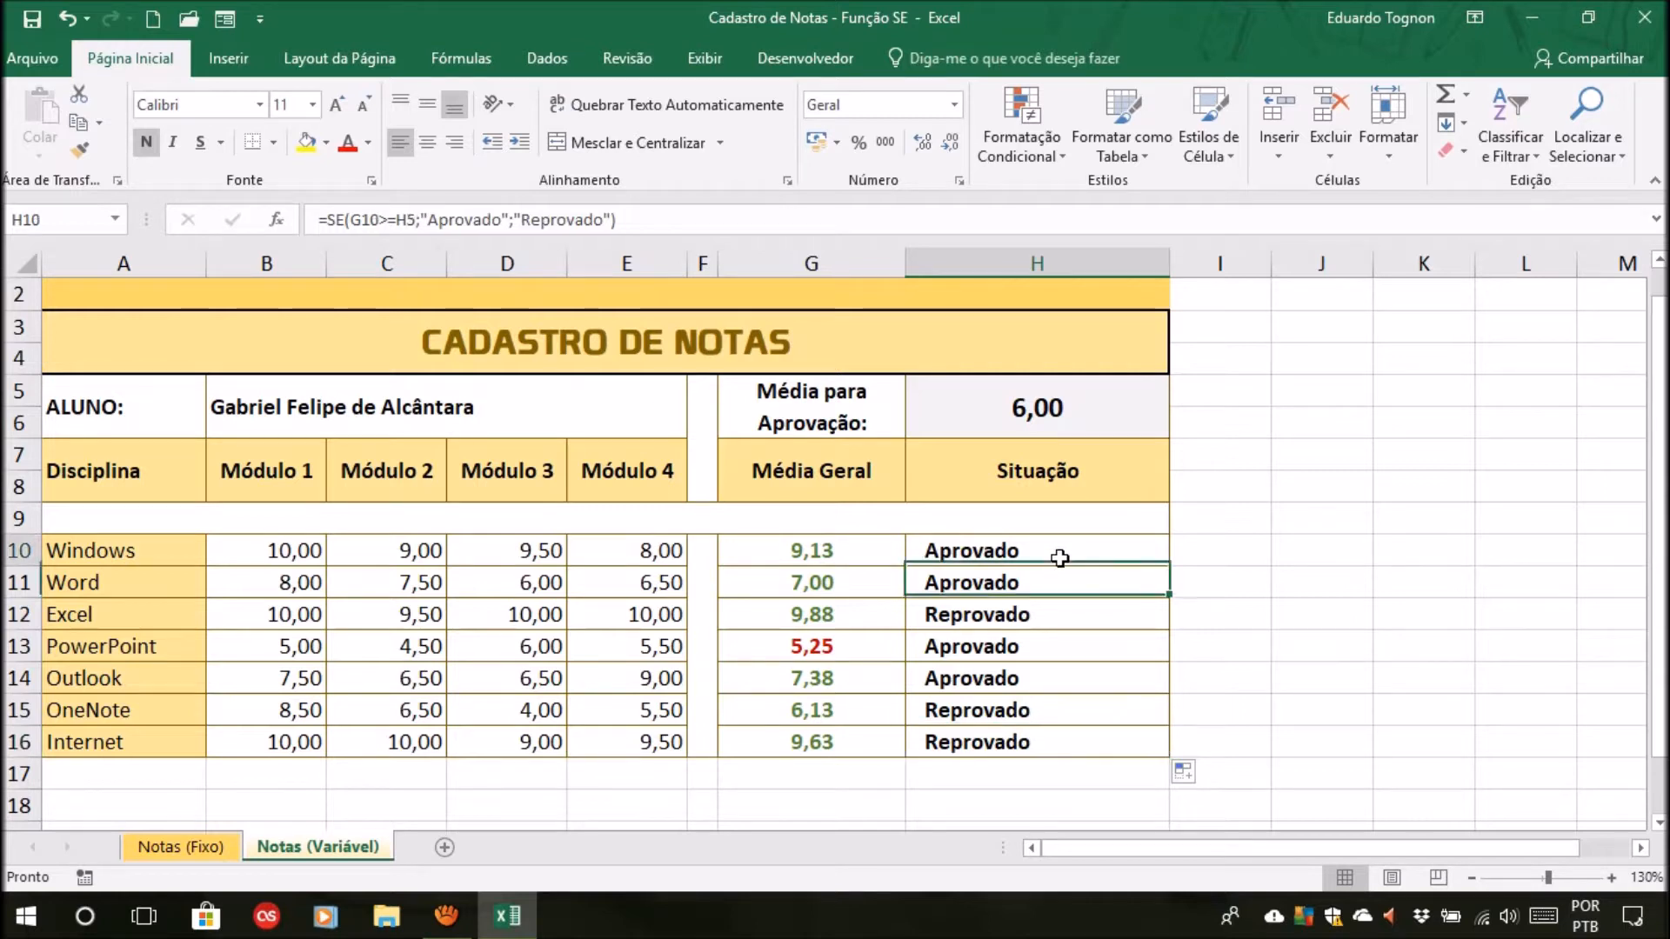
click(1056, 417)
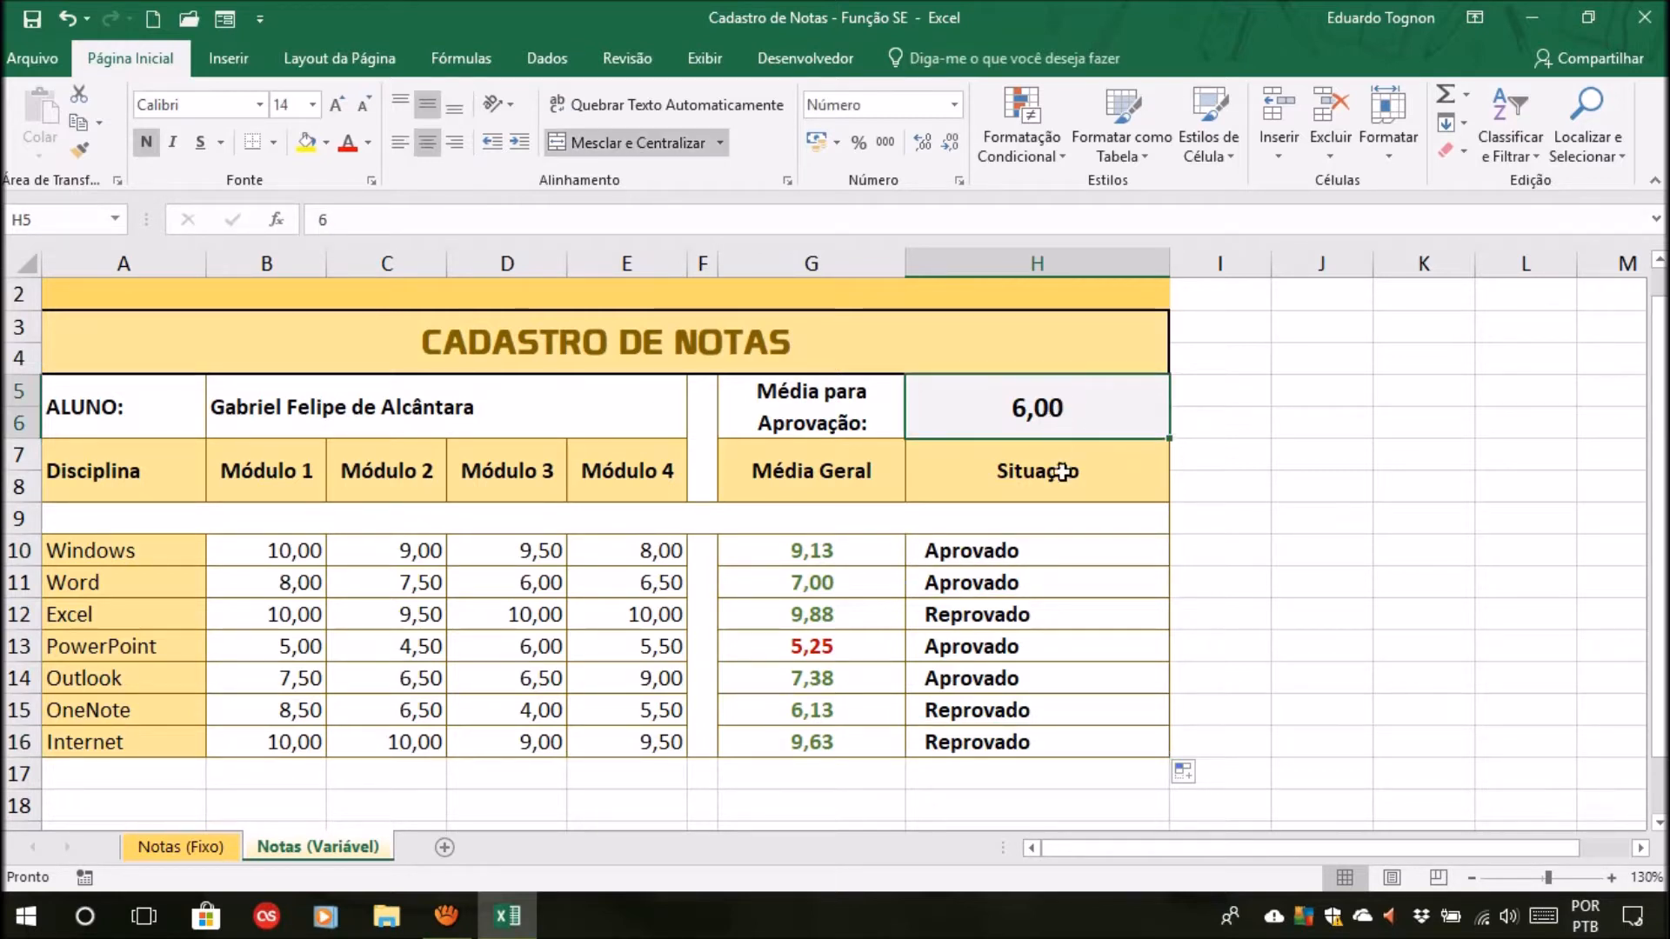
Make the H5 reference absolute as $H$5 in the SE formula in H10
click(1024, 540)
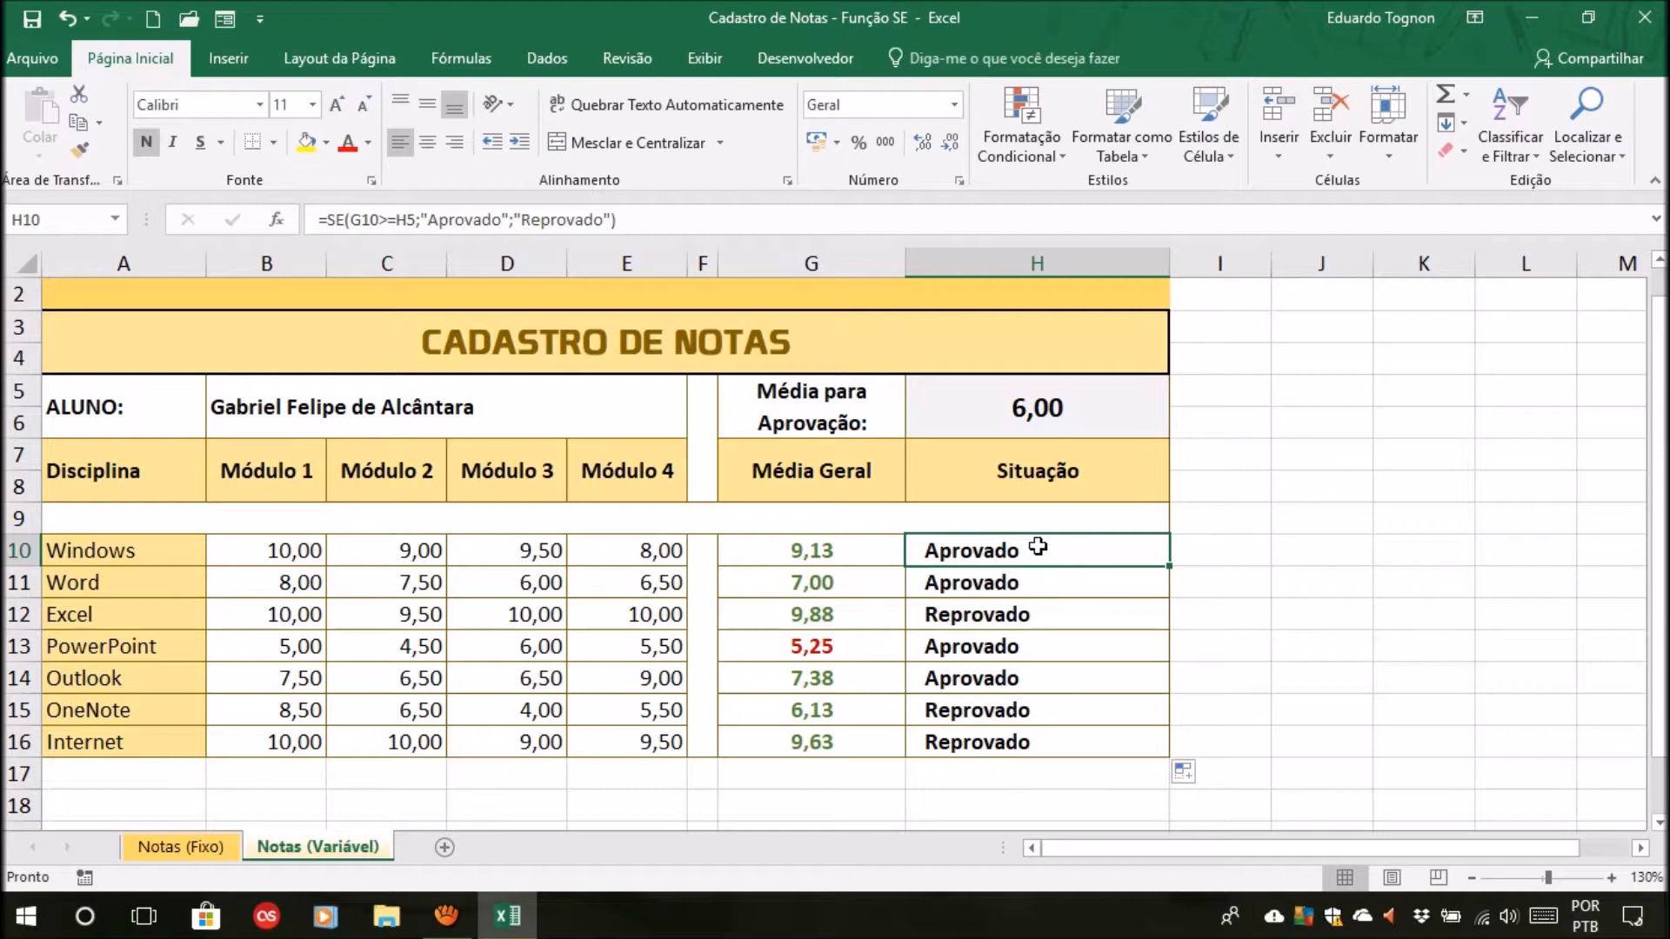
double_click(993, 553)
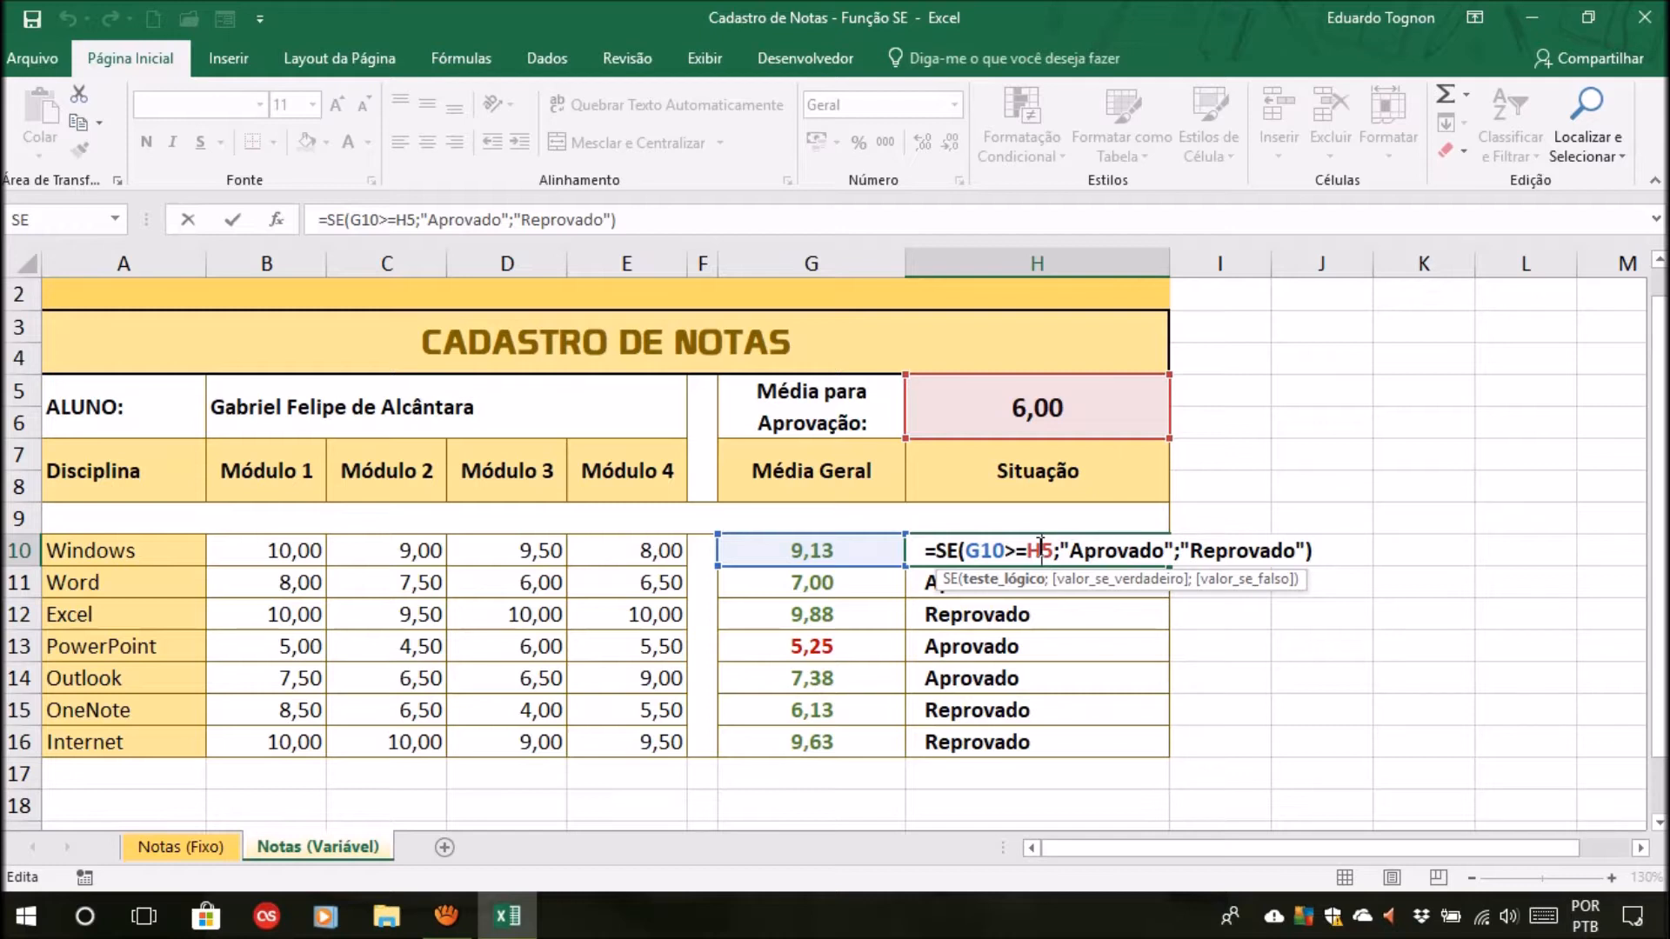
click(1128, 550)
click(1041, 553)
key(F4)
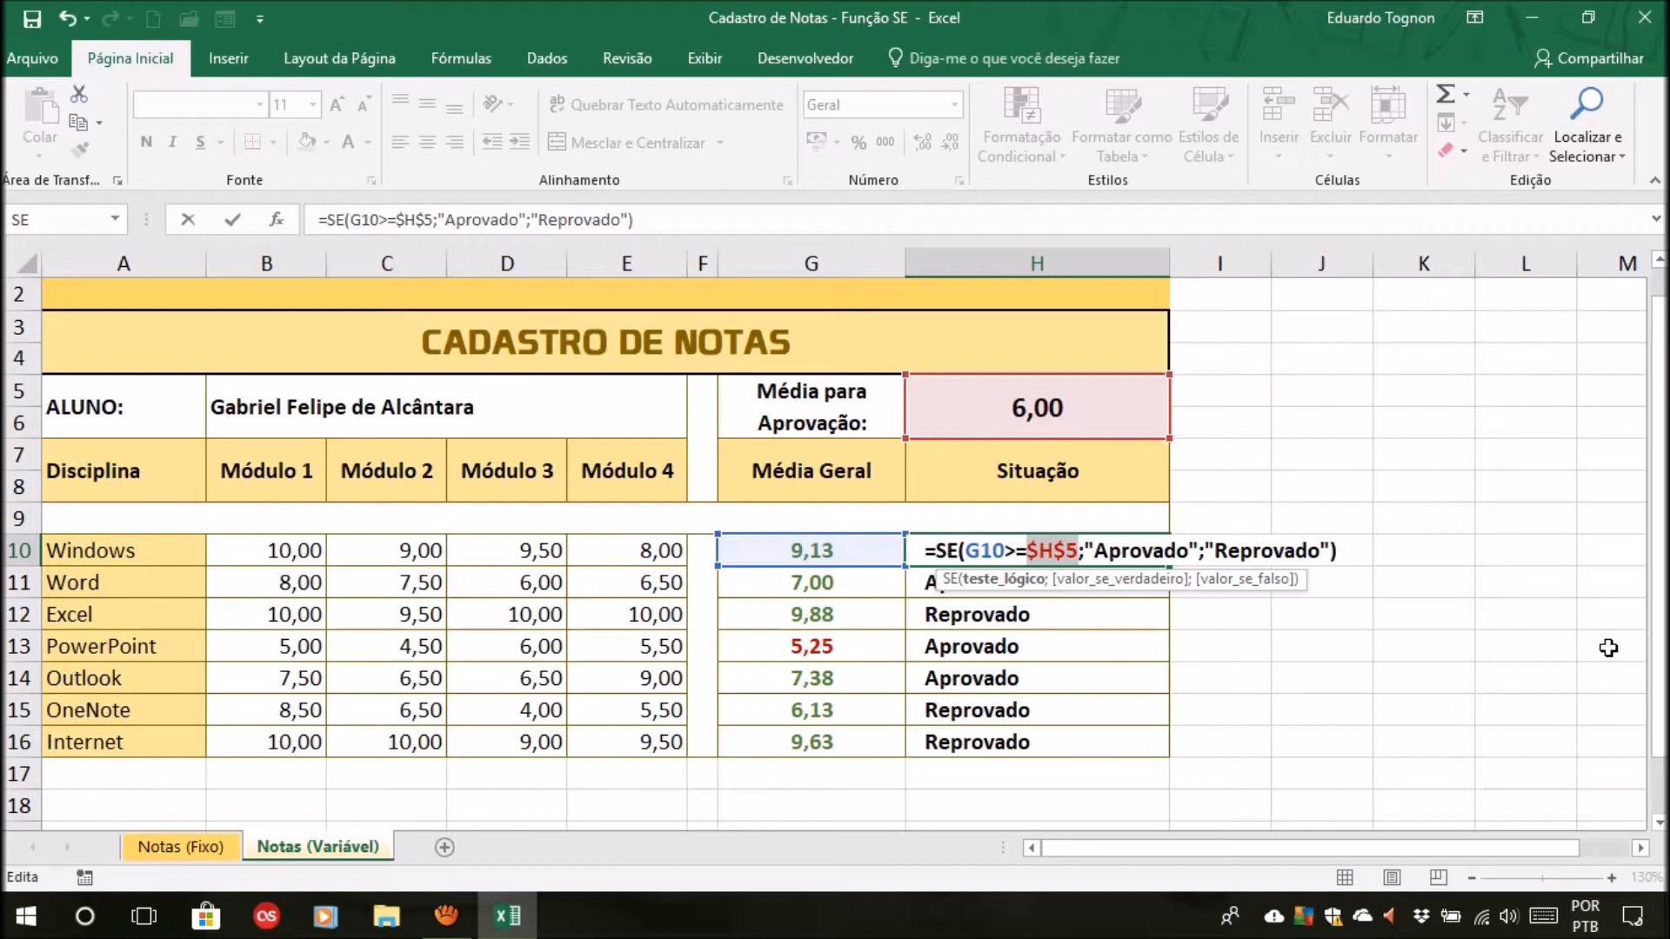
click(1040, 551)
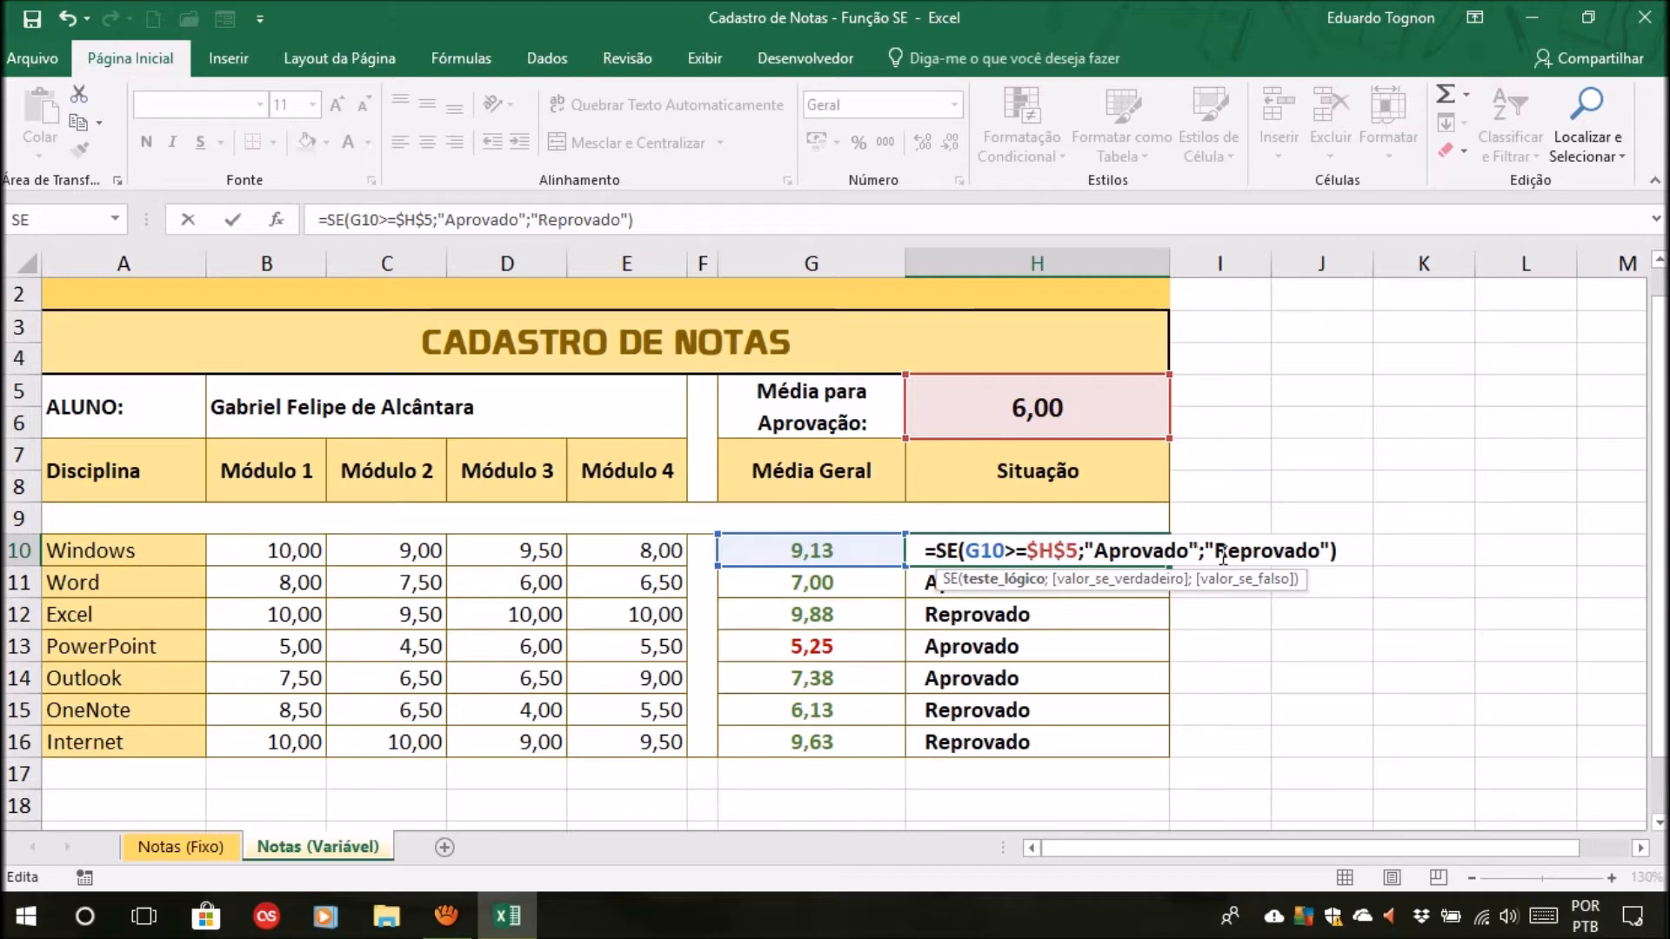
key(Return)
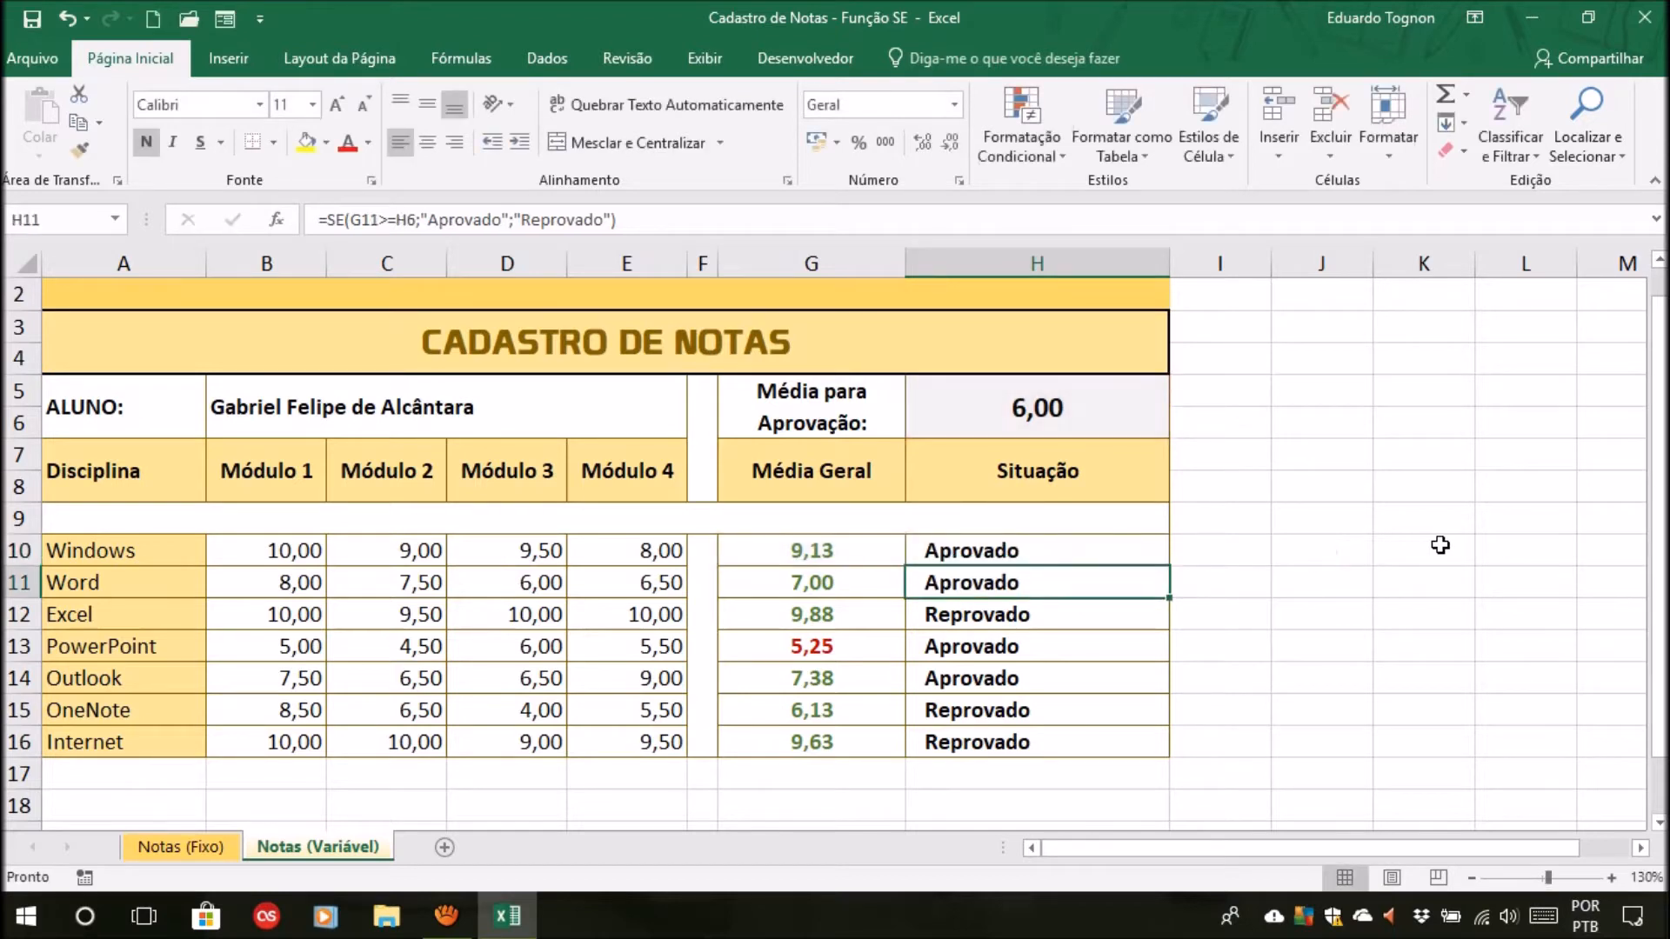
Fill the SE formula with the $H$5 reference from H10 down through H16 and check the PowerPoint formula in H13
click(1091, 549)
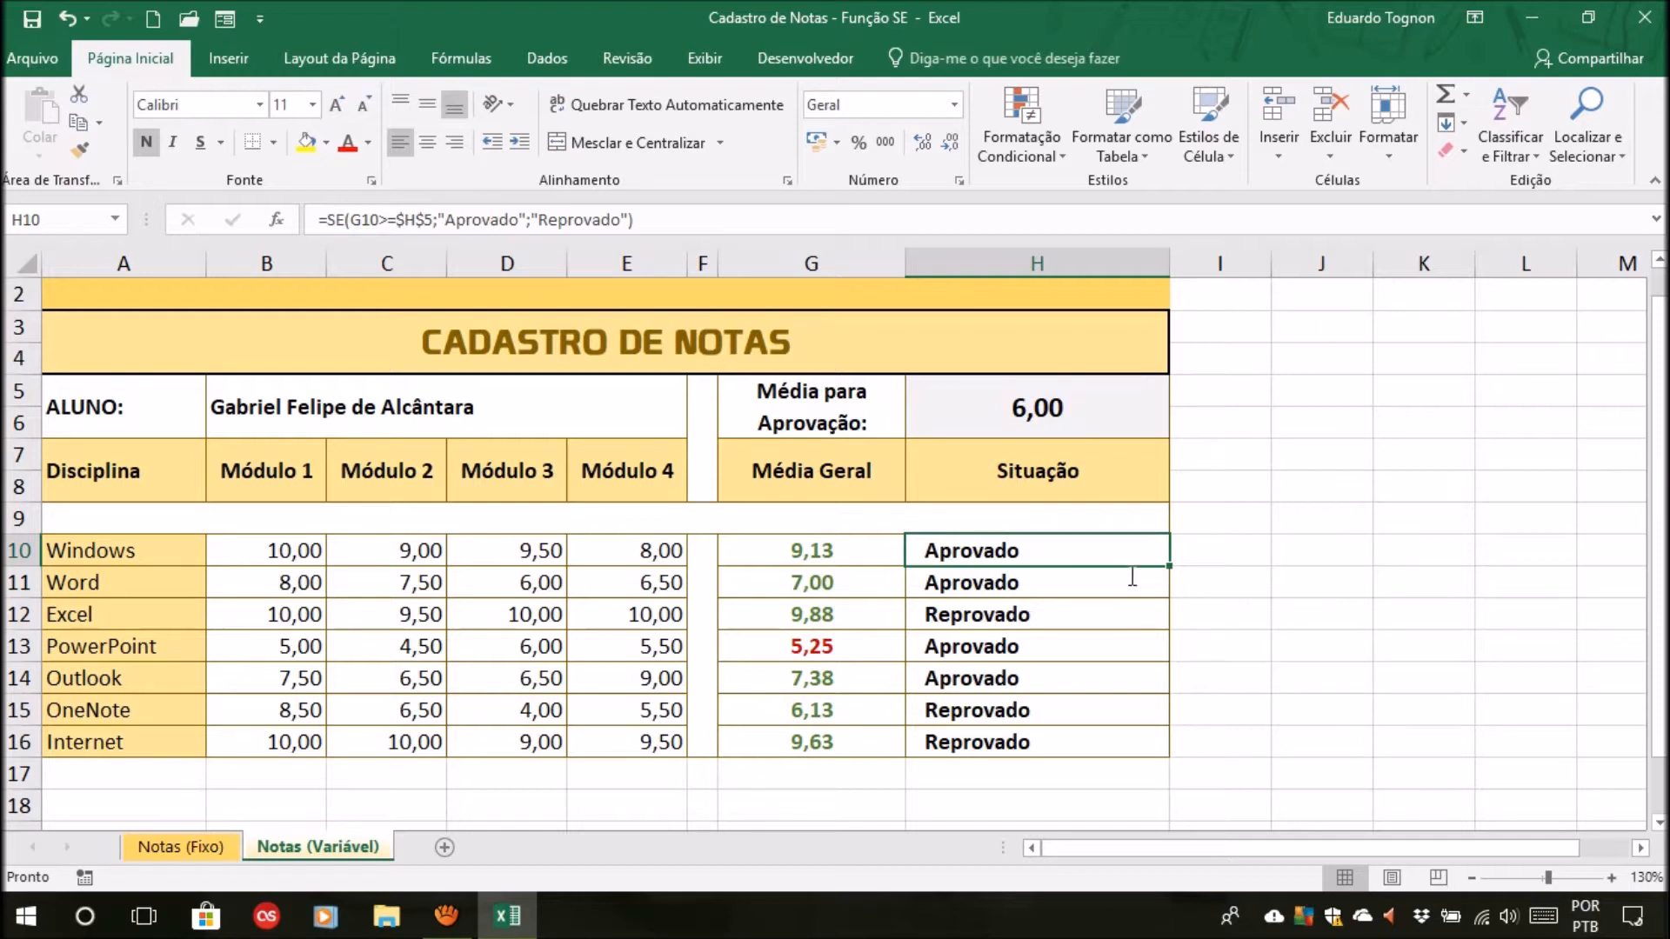
drag(1169, 565, 1154, 758)
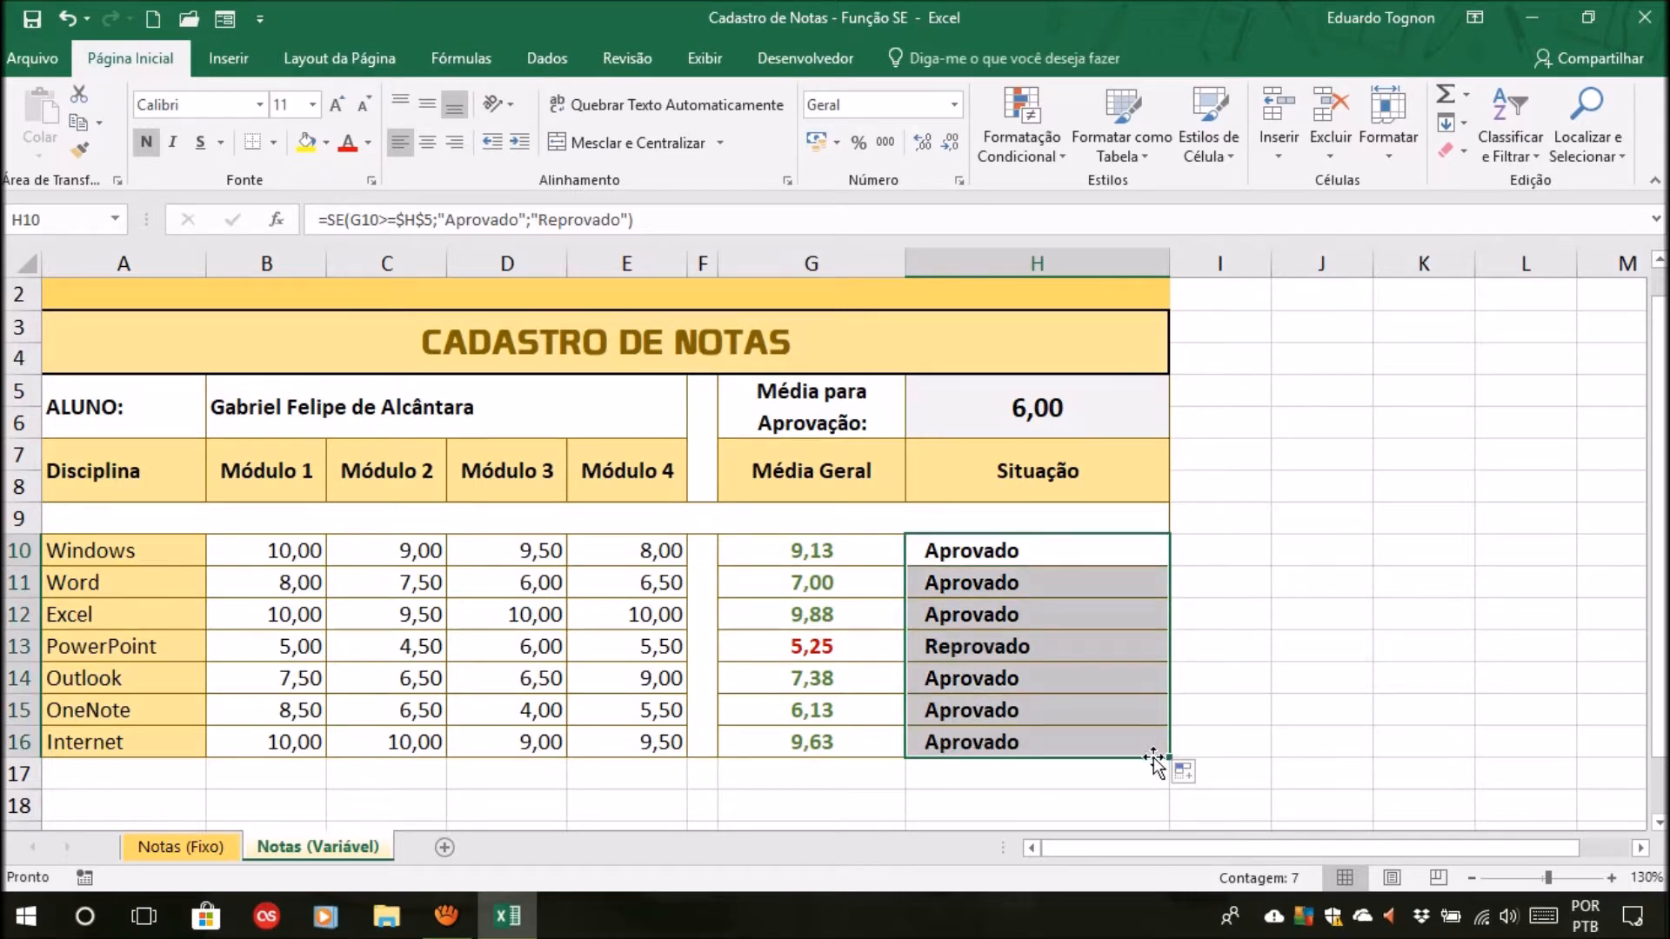
click(1297, 678)
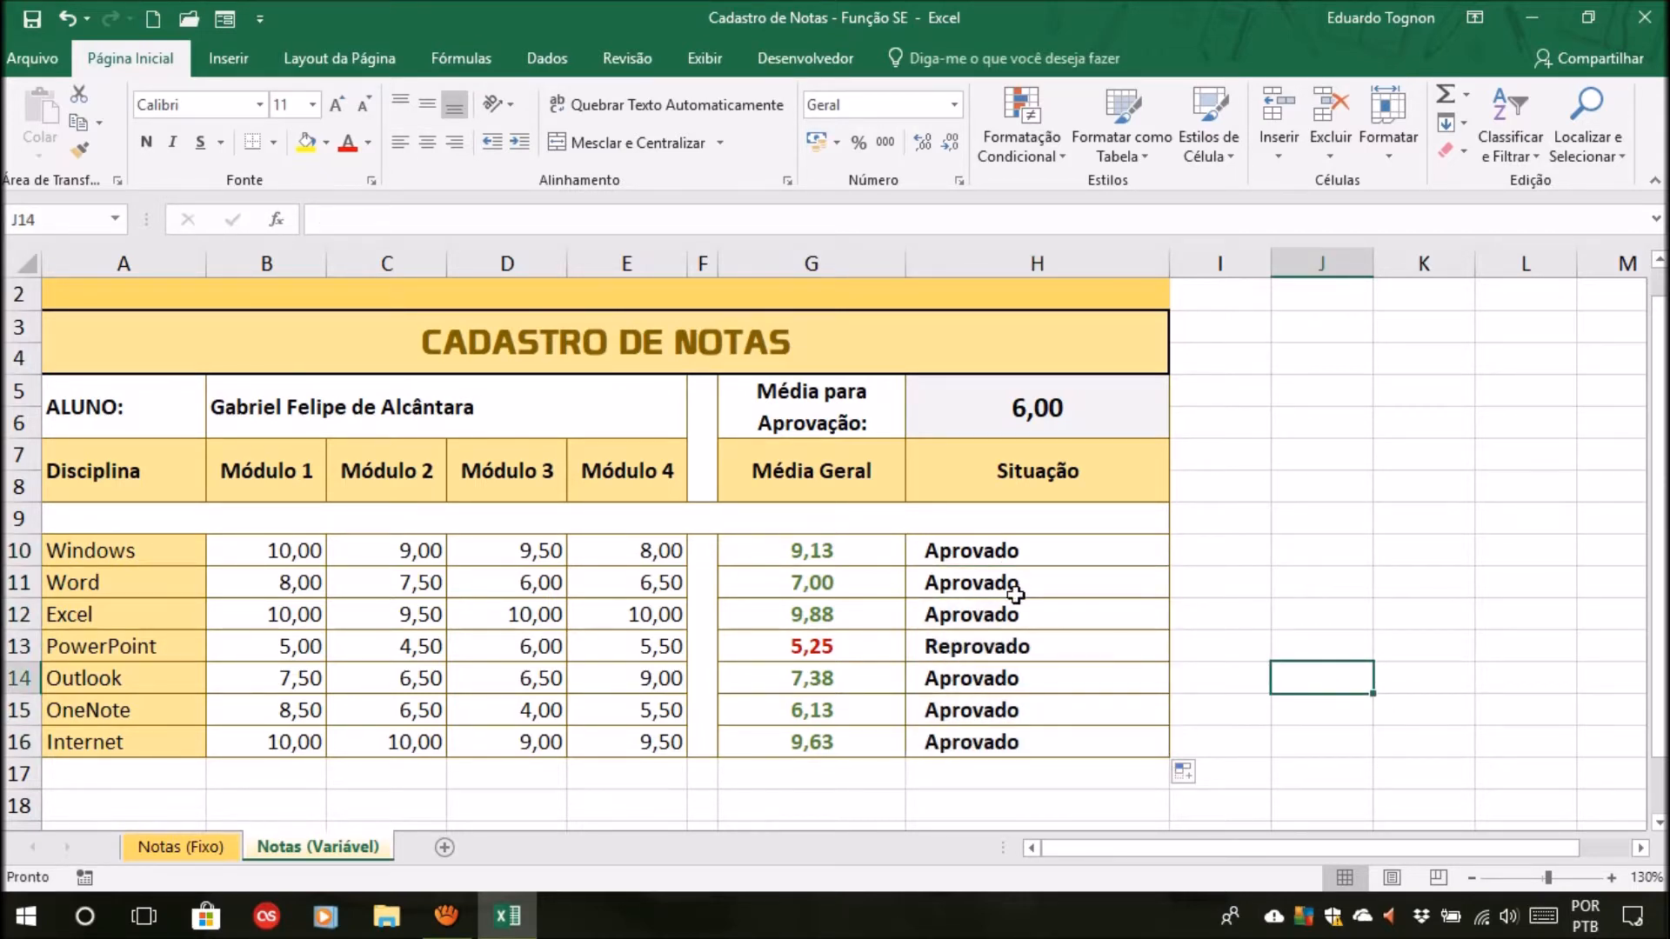
click(986, 648)
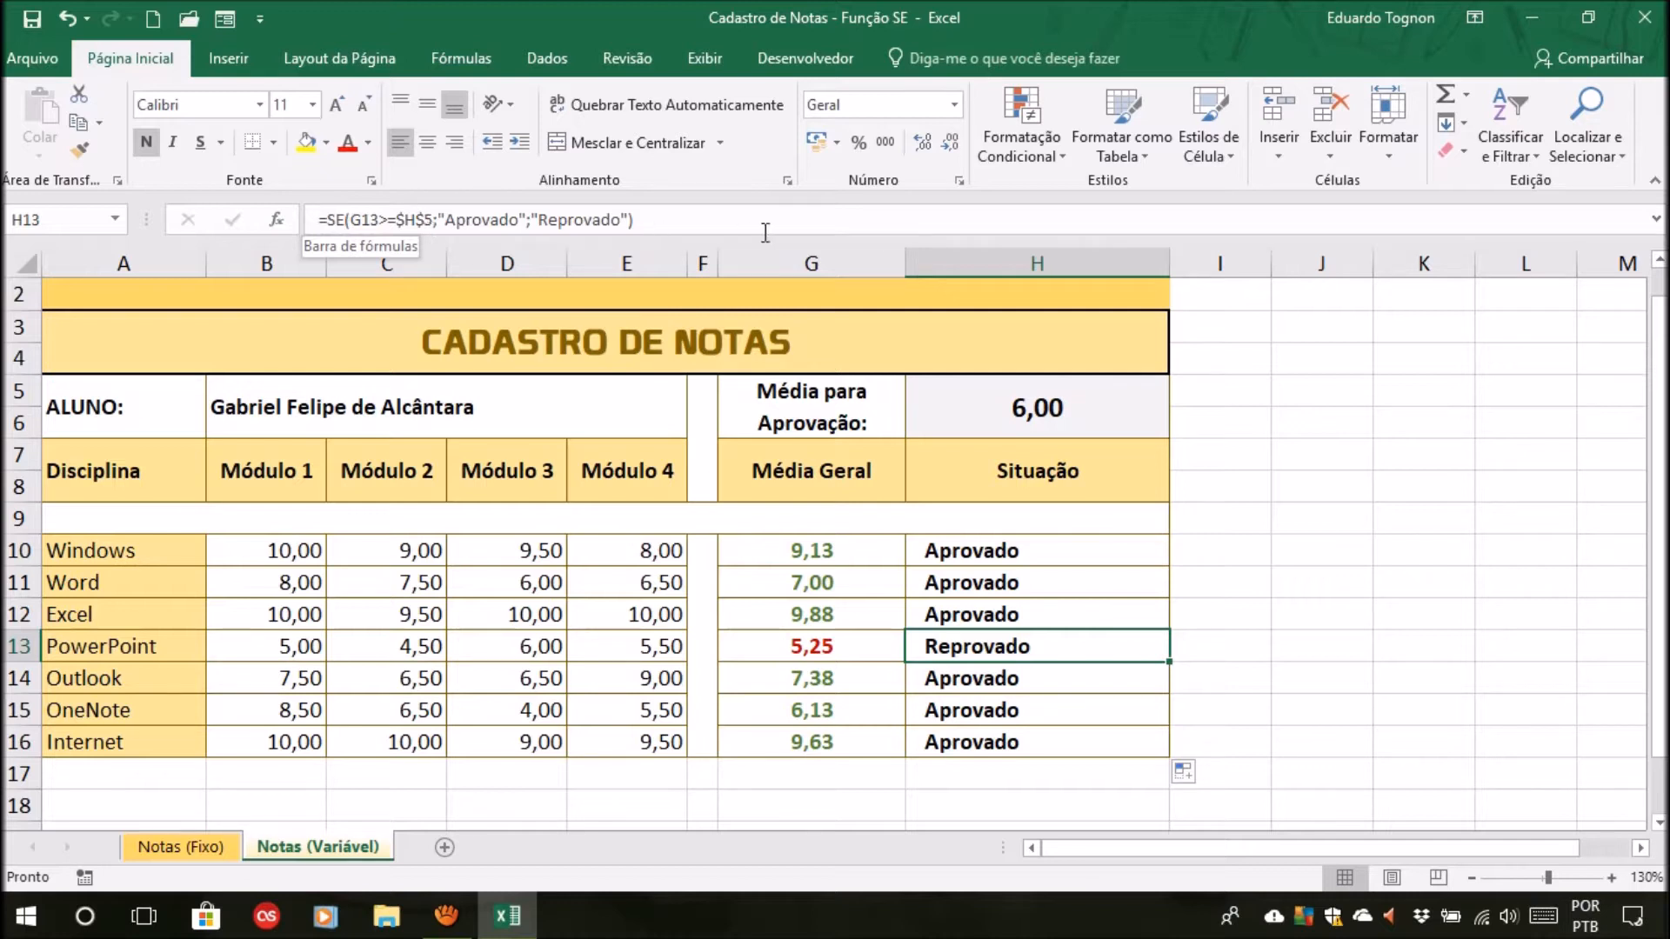
Check the passing average in H5 and the SE formulas of Word through OneNote in H11:H15 for the locked reference
click(1018, 420)
click(1027, 583)
click(1028, 613)
click(1031, 646)
click(1026, 678)
click(1027, 708)
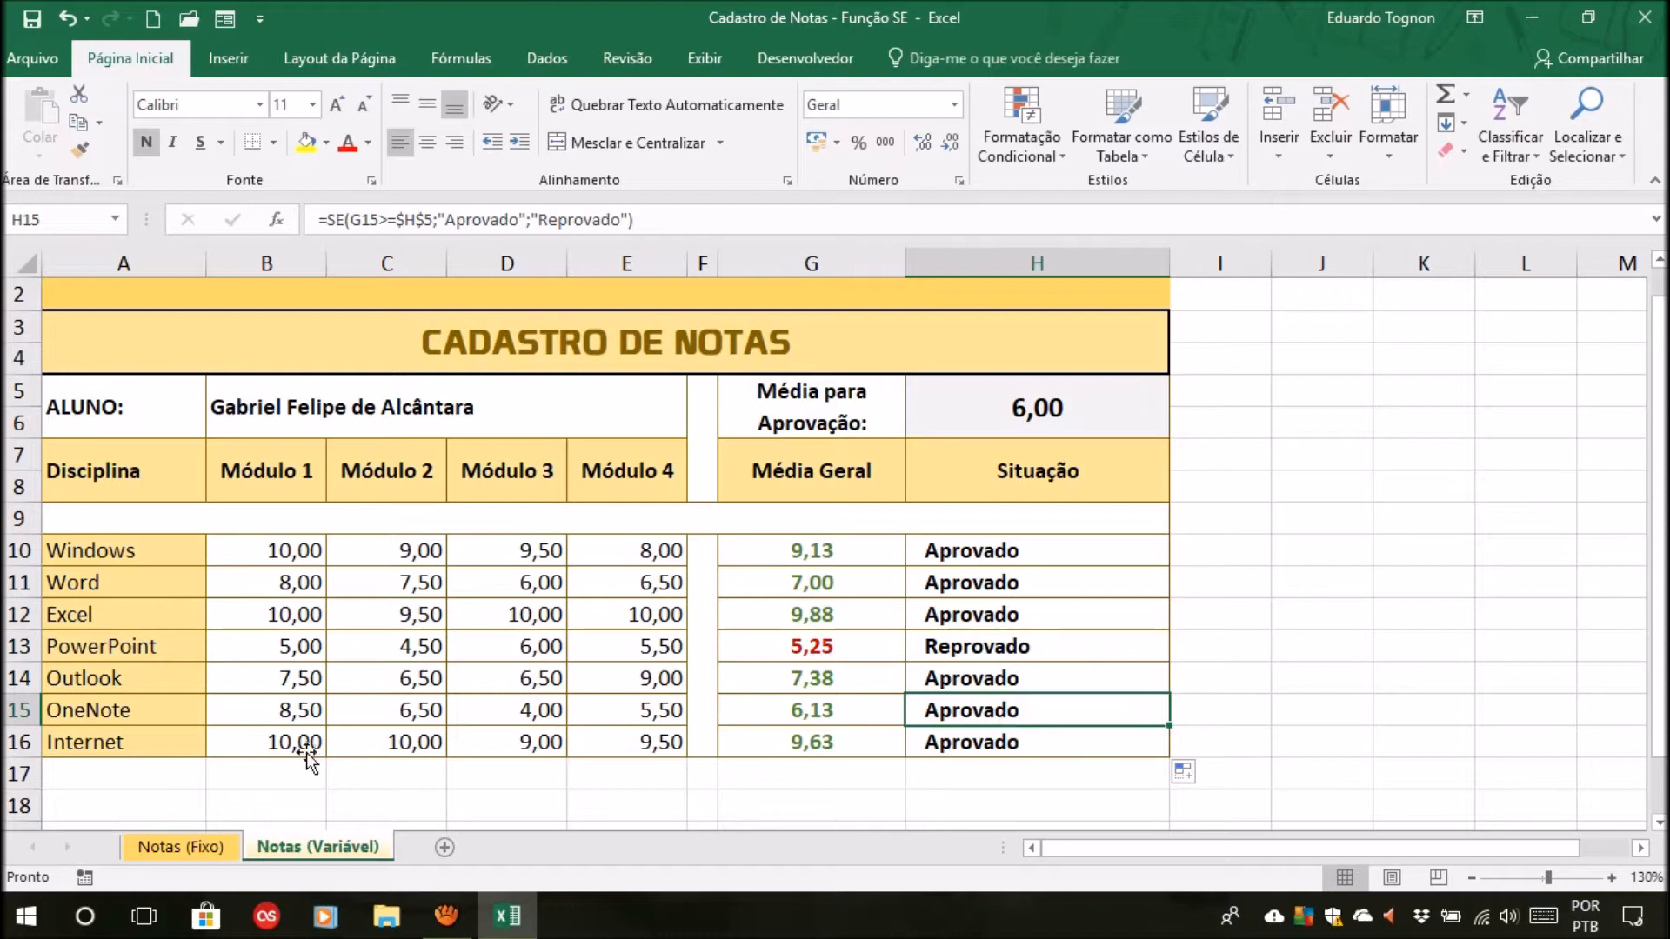
Examine the SE formulas in the Situação column of the Notas (Fixo) sheet, looking at the fixed passing grade in the logical test
click(183, 849)
click(1026, 644)
click(1021, 676)
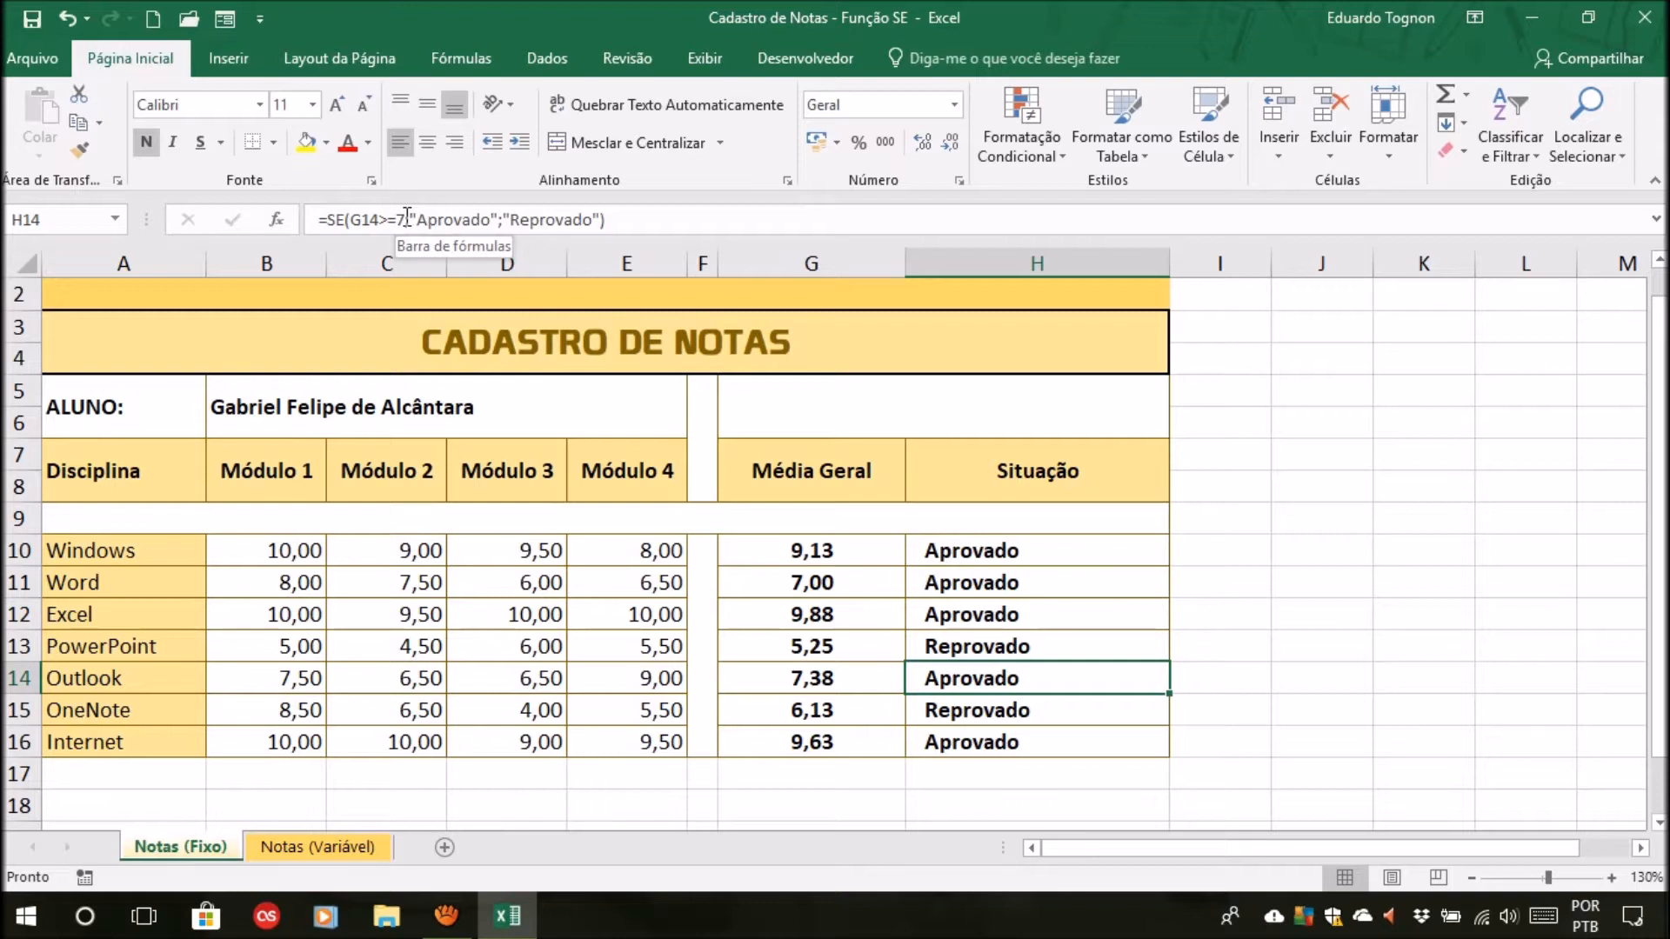
click(992, 715)
click(988, 742)
click(957, 529)
click(961, 555)
click(966, 587)
click(970, 620)
click(962, 664)
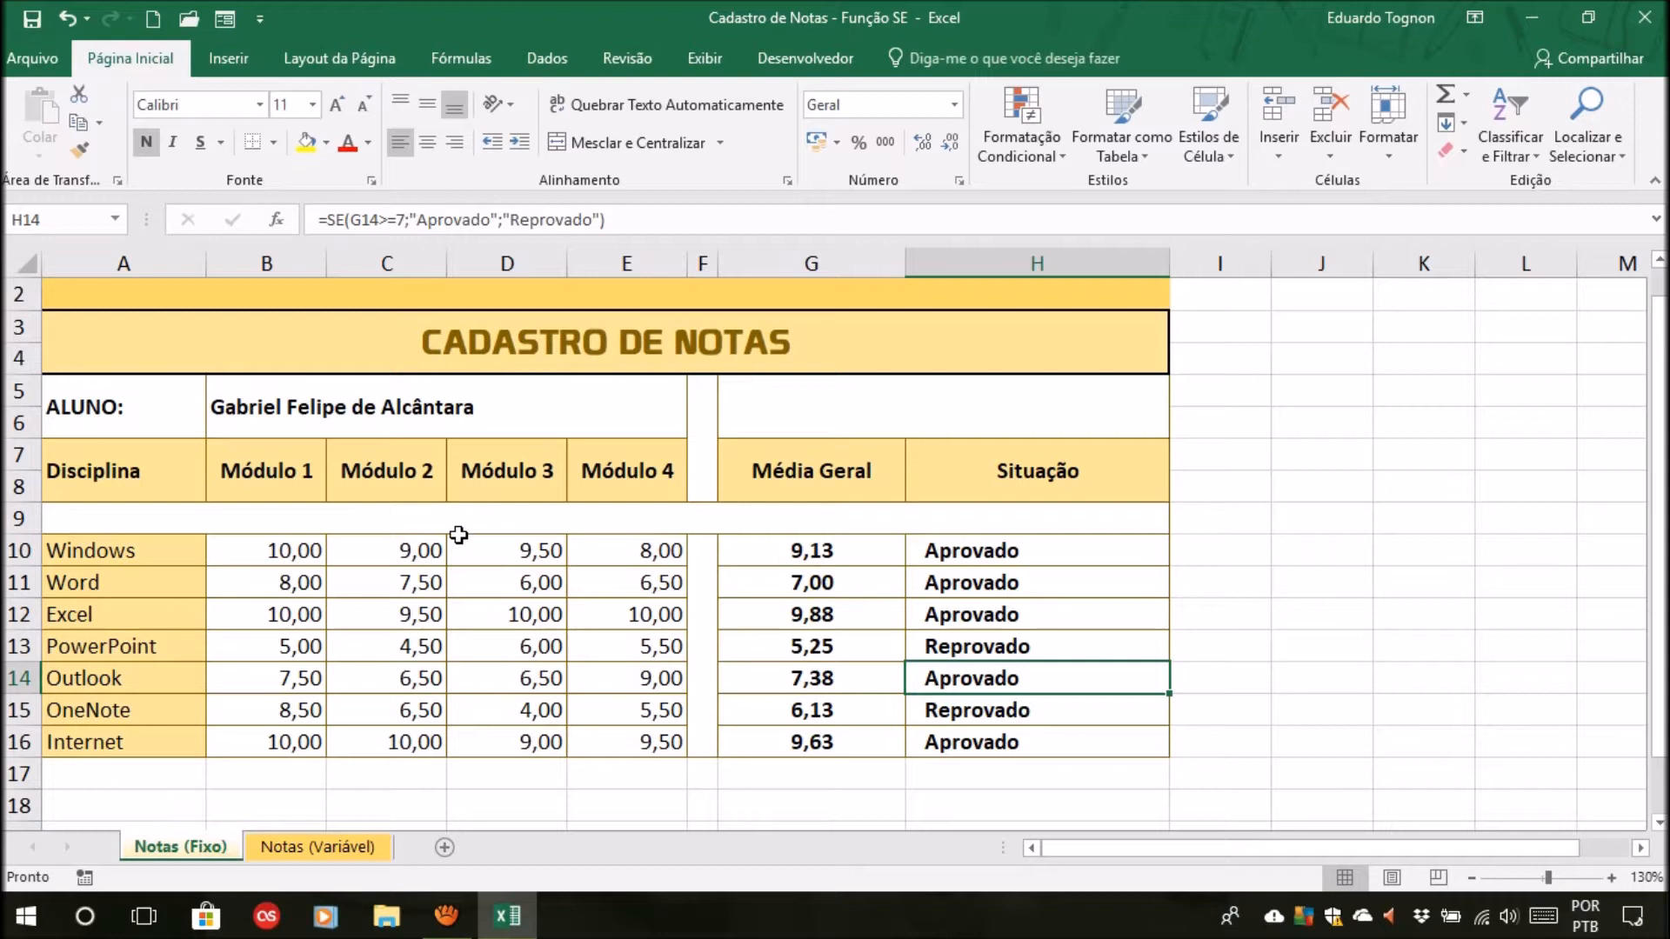
Return to the Notas (Variável) sheet and review the Situação formulas in H10:H16, sampling Windows, Excel and Outlook
click(322, 848)
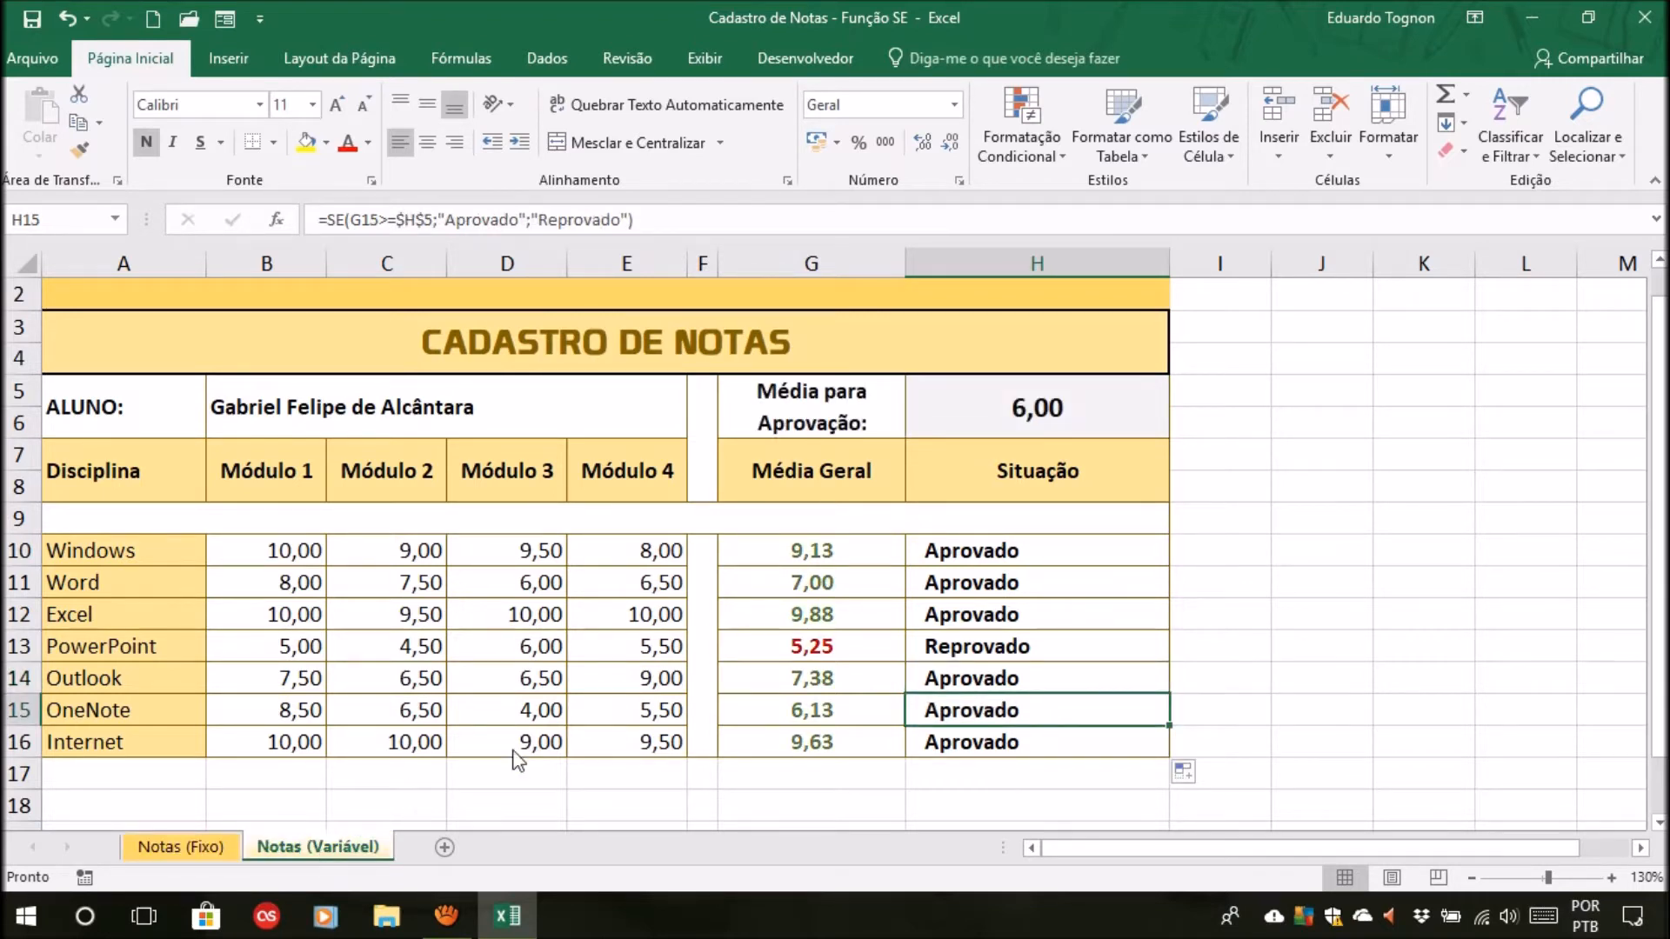
click(1119, 549)
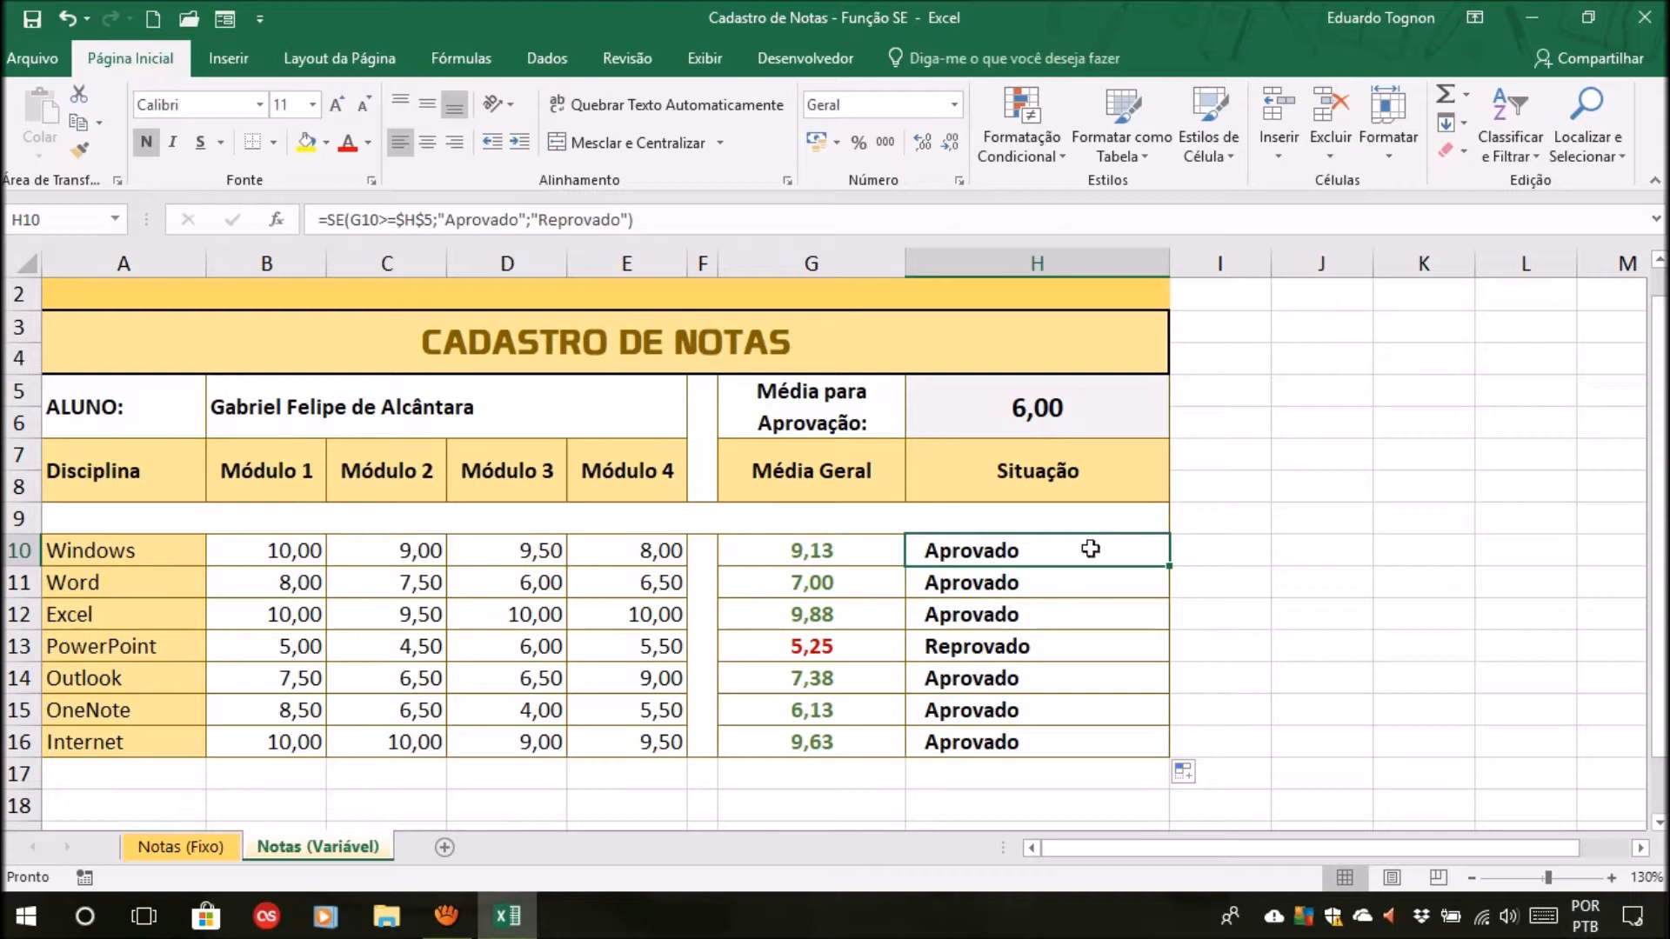
drag(1125, 553, 1110, 745)
drag(1182, 545, 1503, 540)
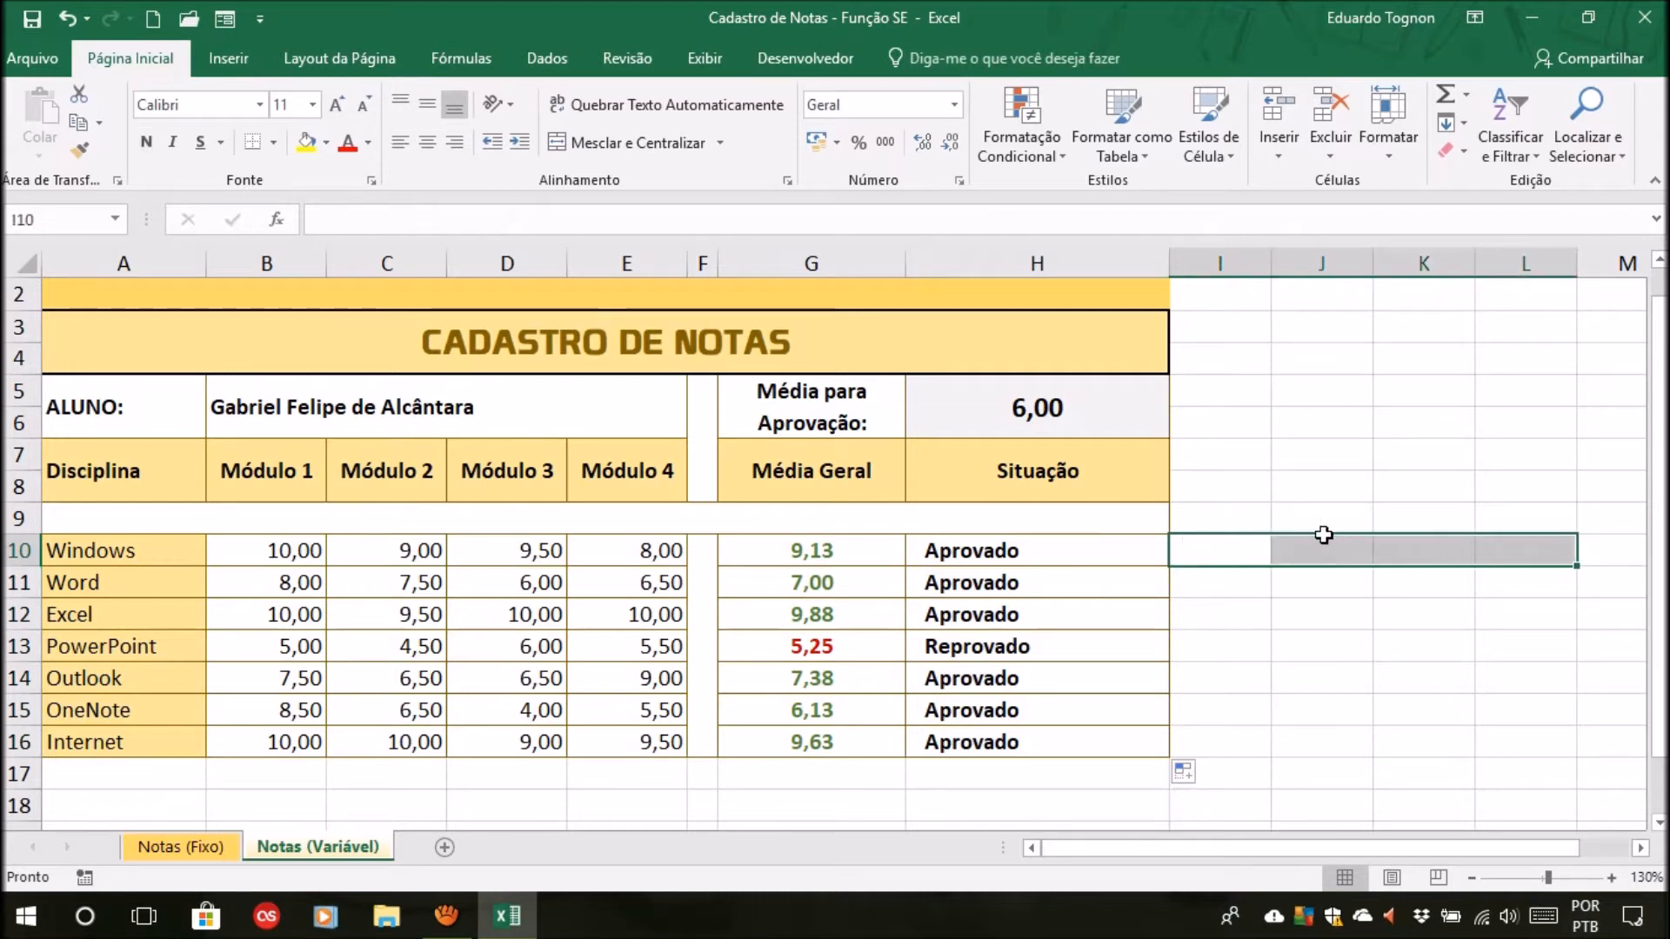
click(1149, 547)
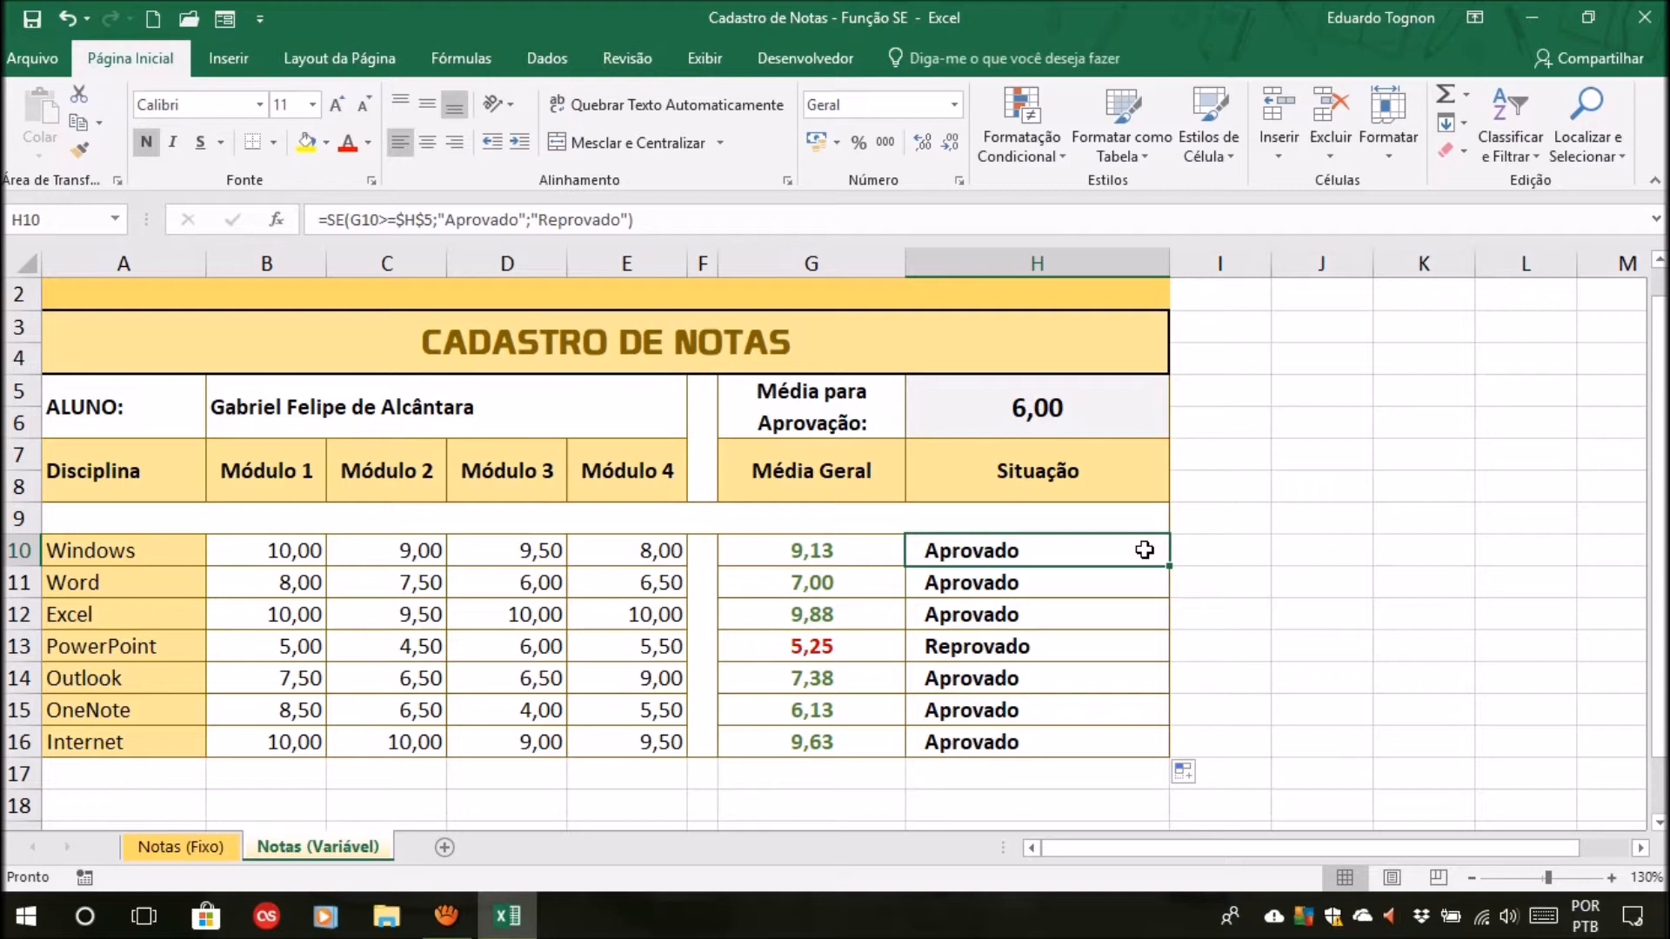
click(1103, 613)
click(1078, 678)
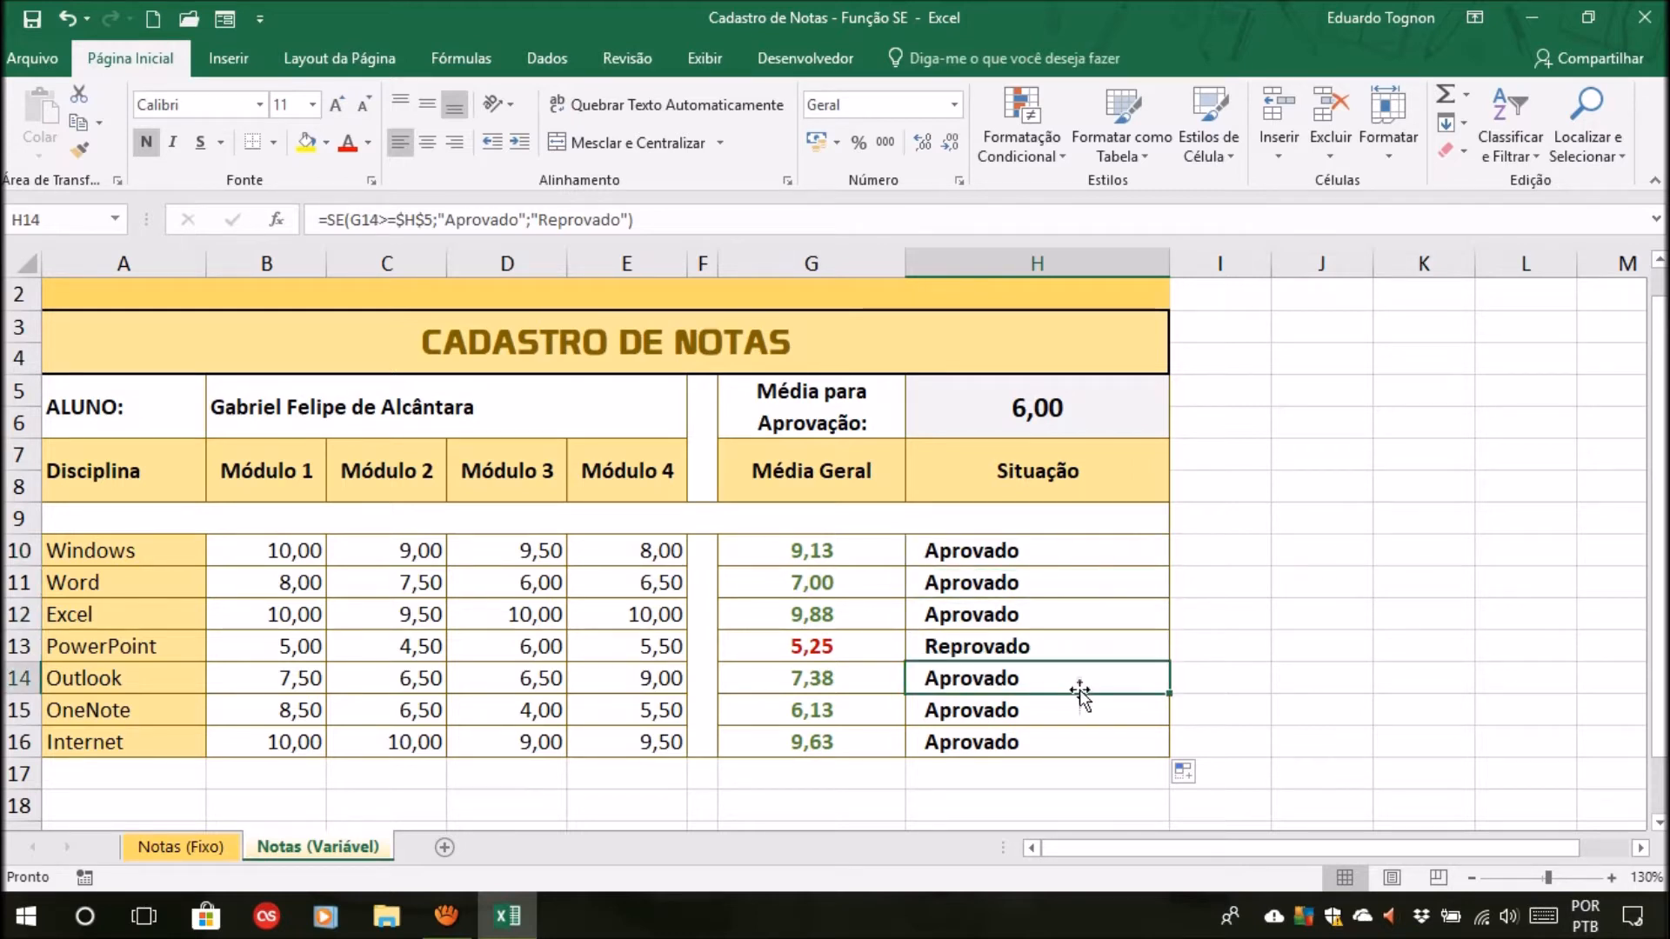
Trace the $H$5 reference from the passing-average cell through the Situação formulas down to Internet in H16
click(1035, 405)
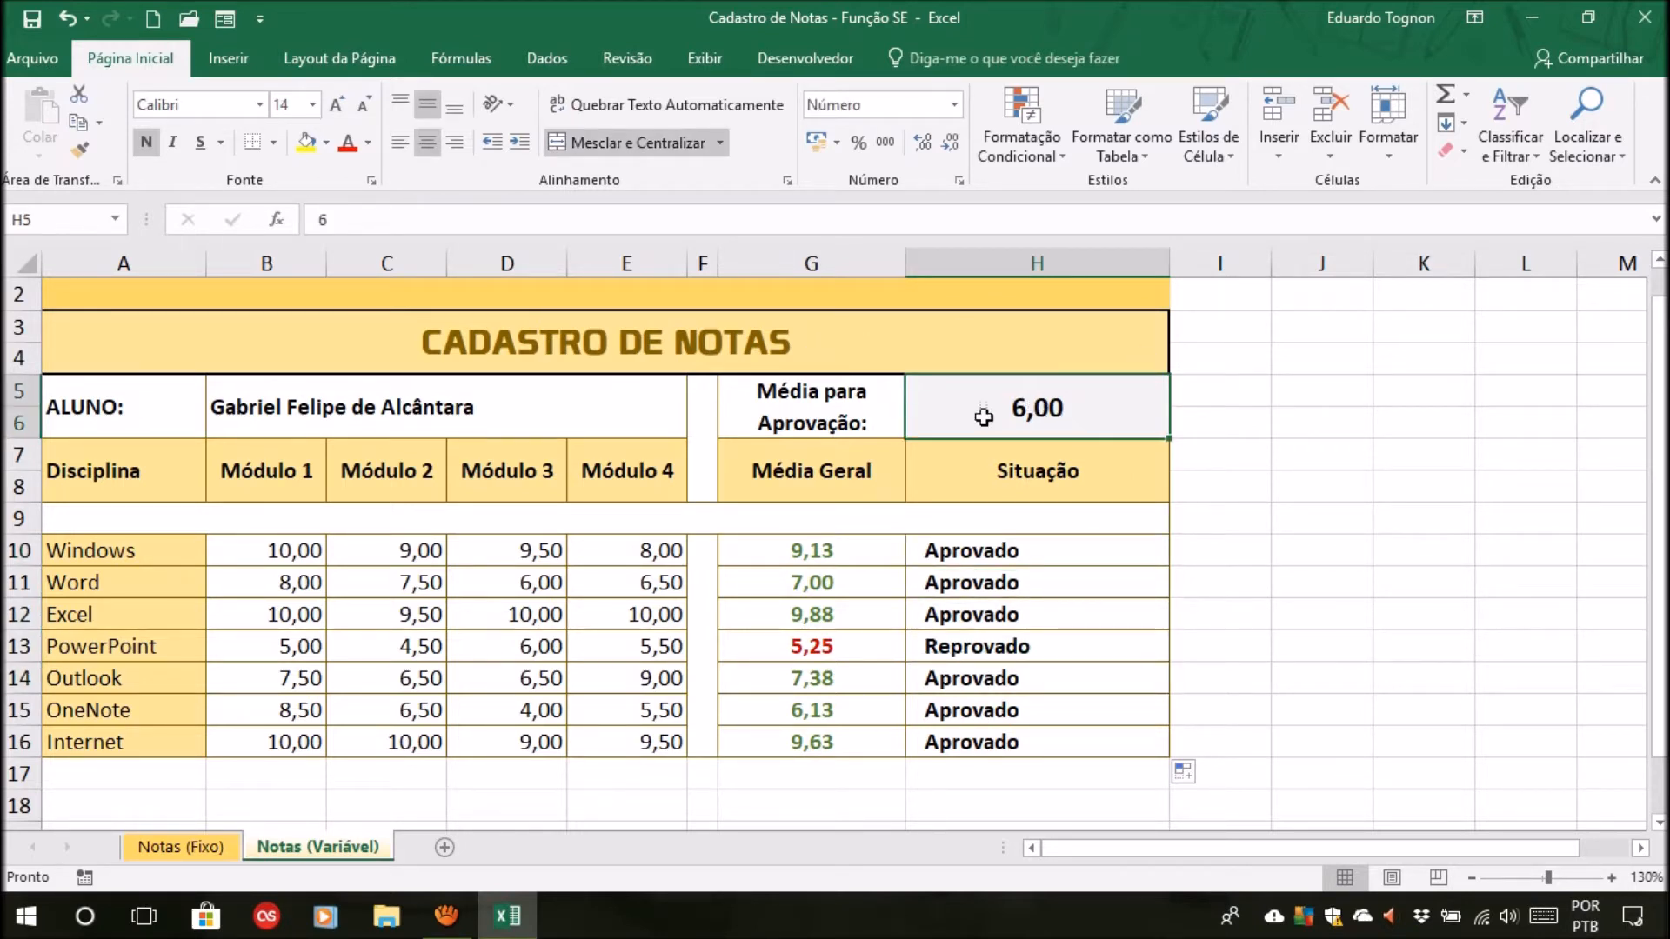
click(1039, 557)
click(1040, 614)
click(1030, 648)
click(1019, 682)
click(1014, 711)
click(1007, 740)
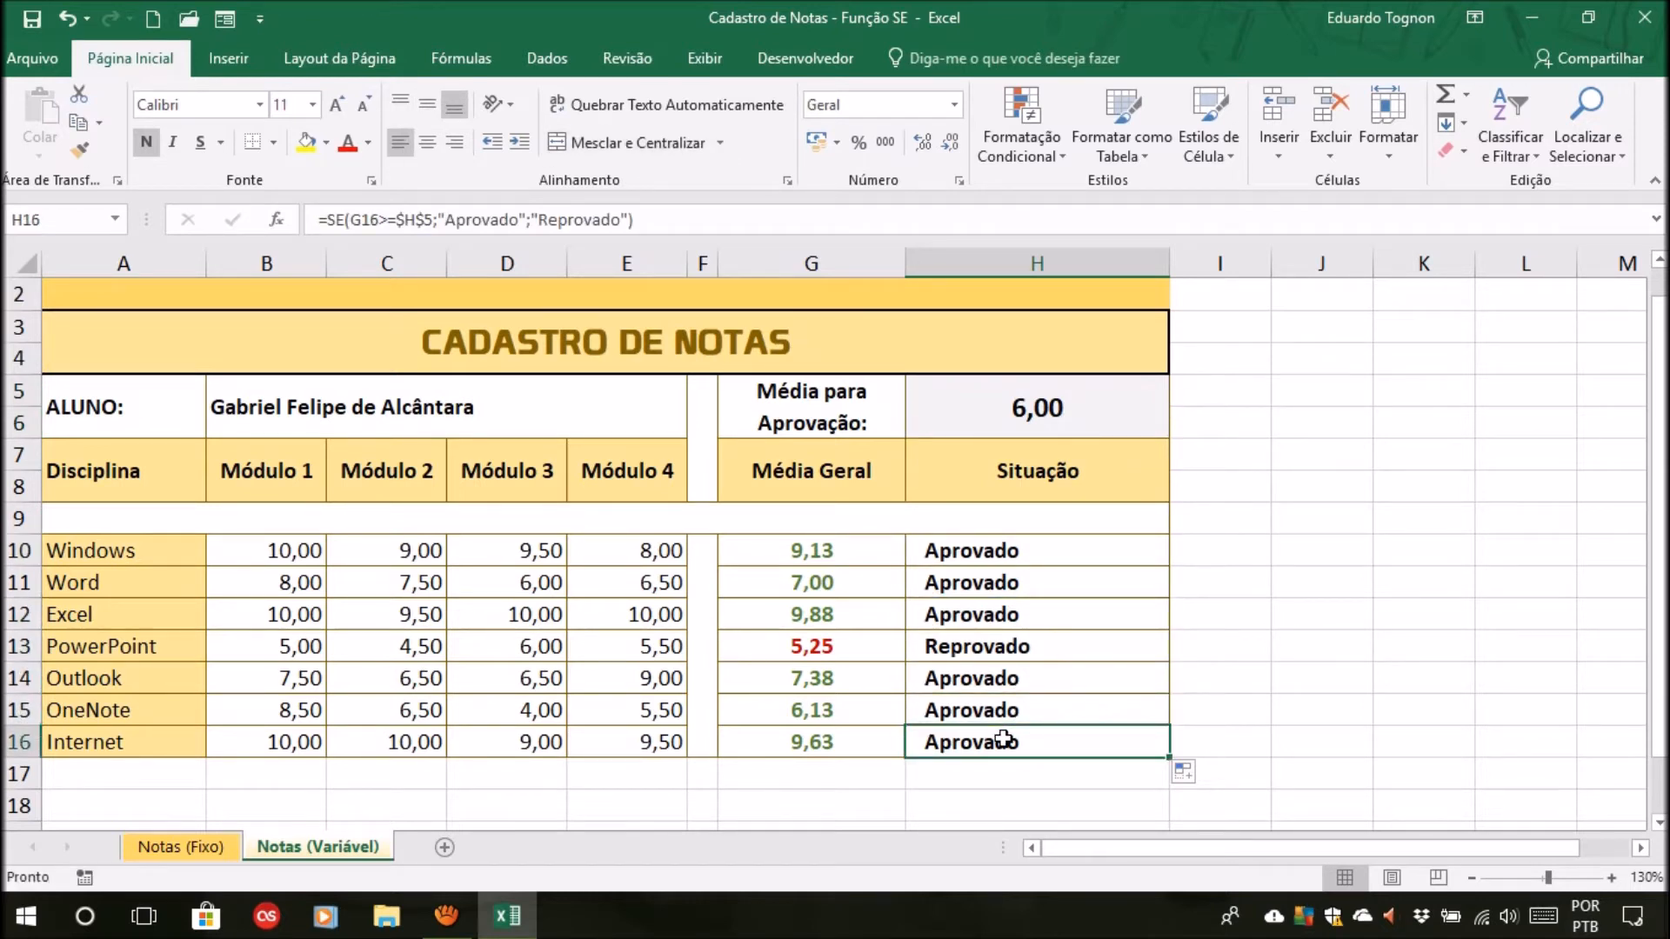
Inspect the passing-average cell H5 across rows 5 and 6, and check the Windows, Word and Excel formulas in H10:H12 against it
click(1022, 409)
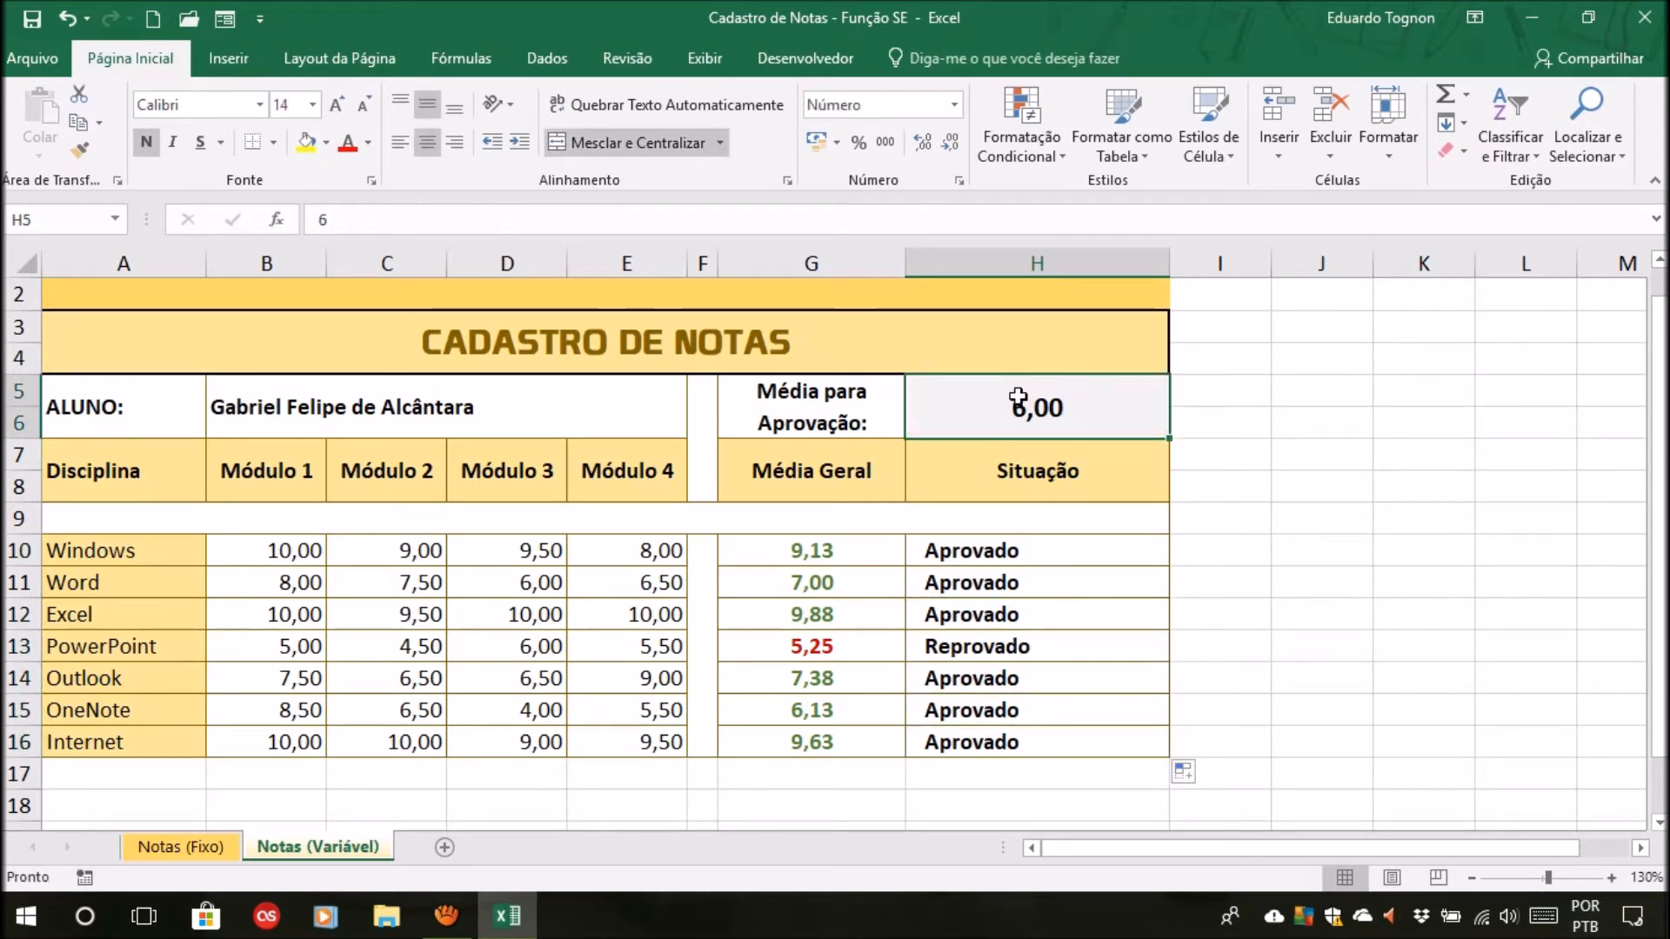
drag(15, 392, 13, 418)
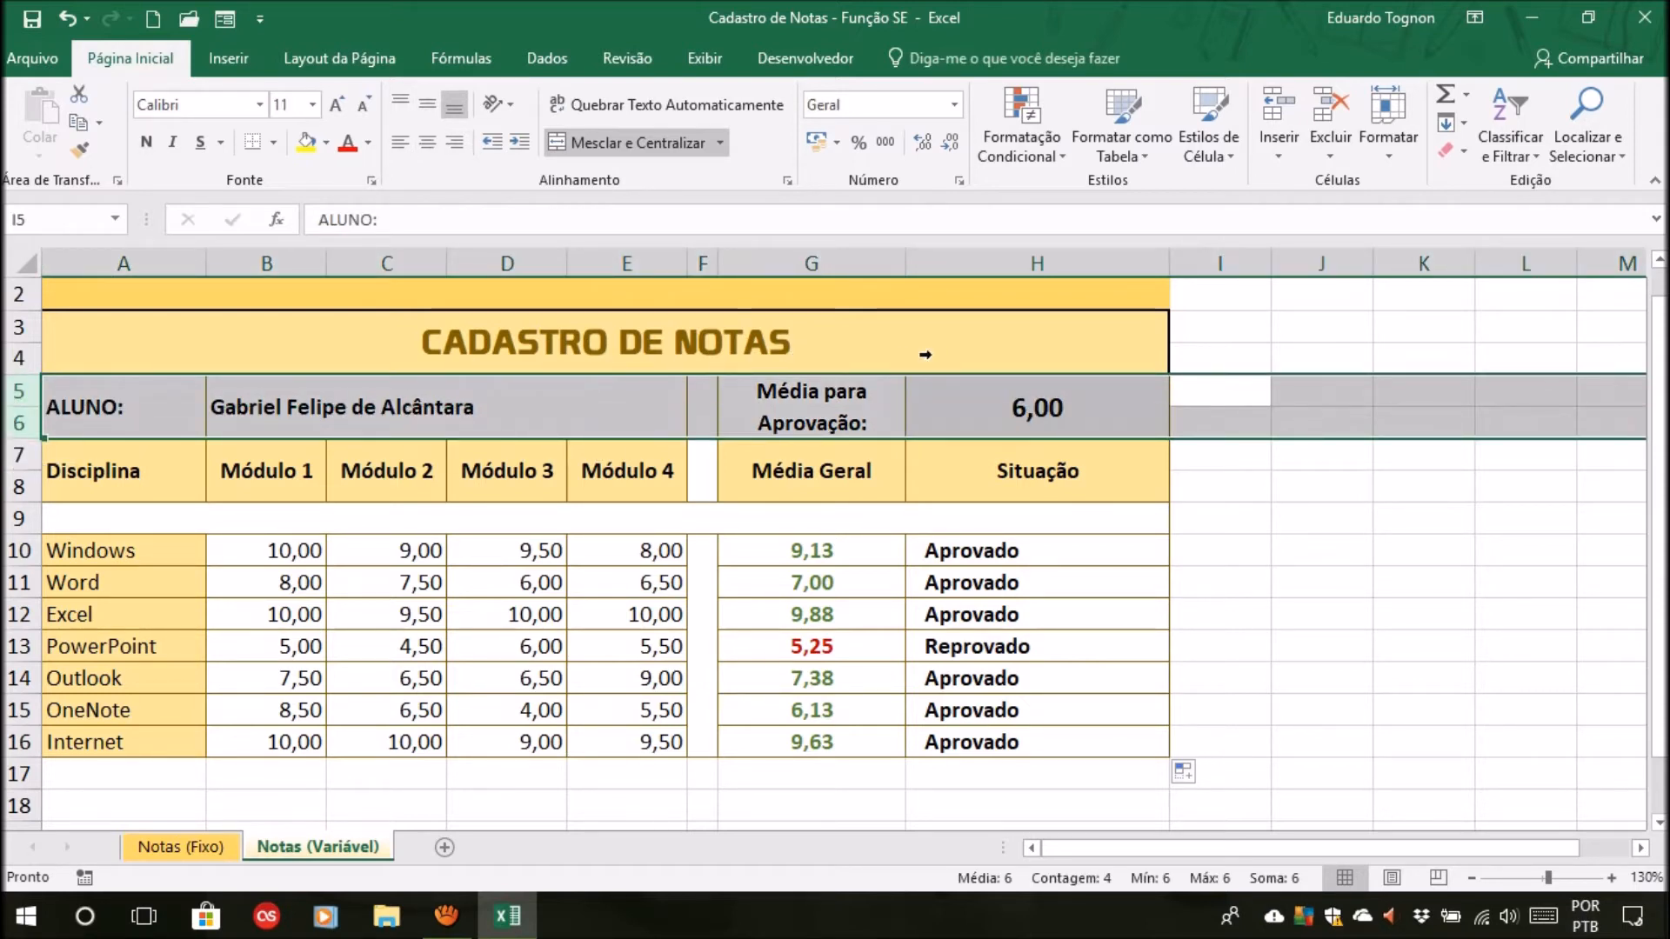
click(1090, 383)
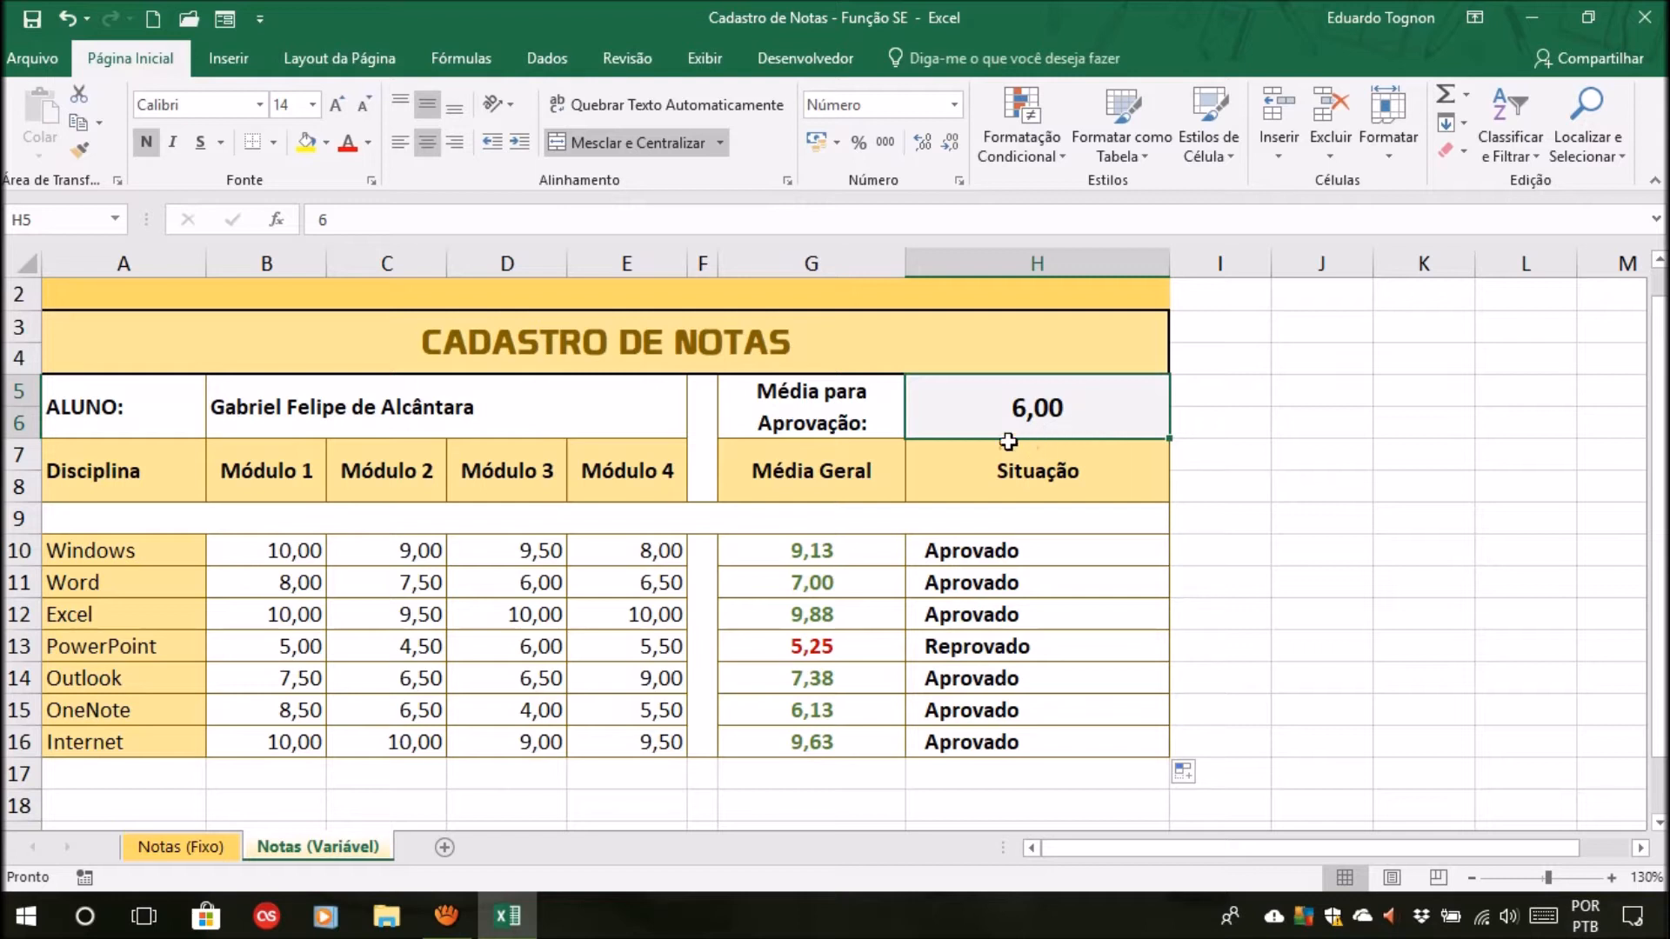
click(1028, 550)
click(1031, 583)
click(1036, 616)
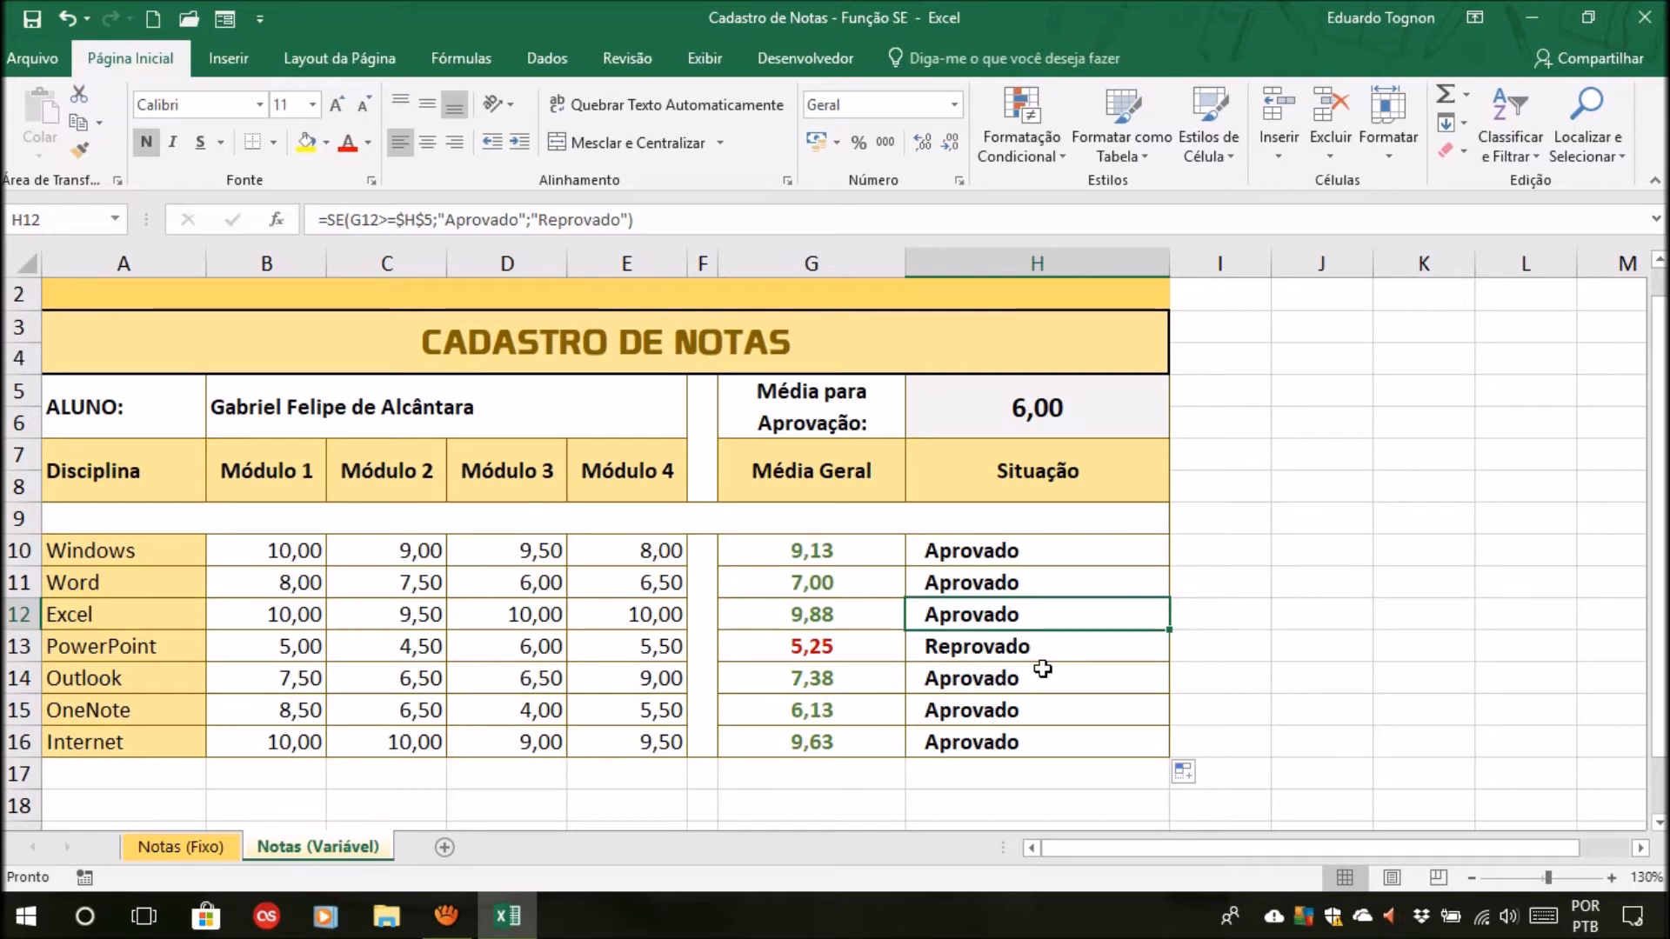
Compare PowerPoint's Média Geral in G13 with its Situação in H13
click(1014, 652)
click(876, 651)
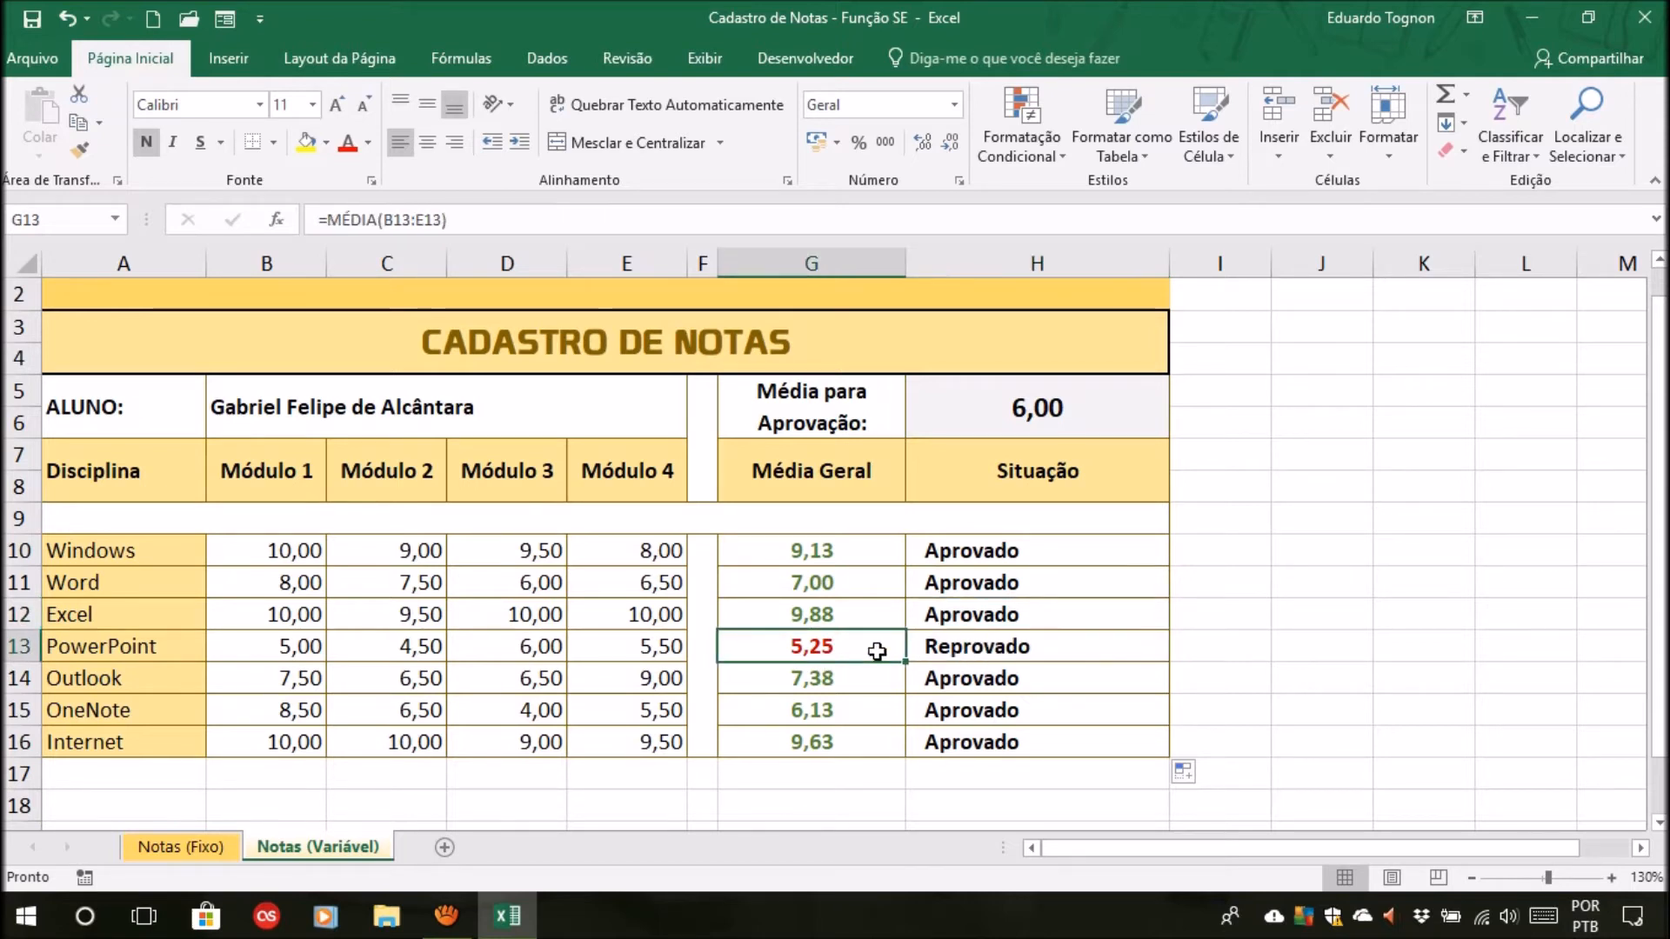
click(981, 644)
click(858, 654)
Set the passing average (Média para Aprovação) in H5 to 7,5
click(1046, 426)
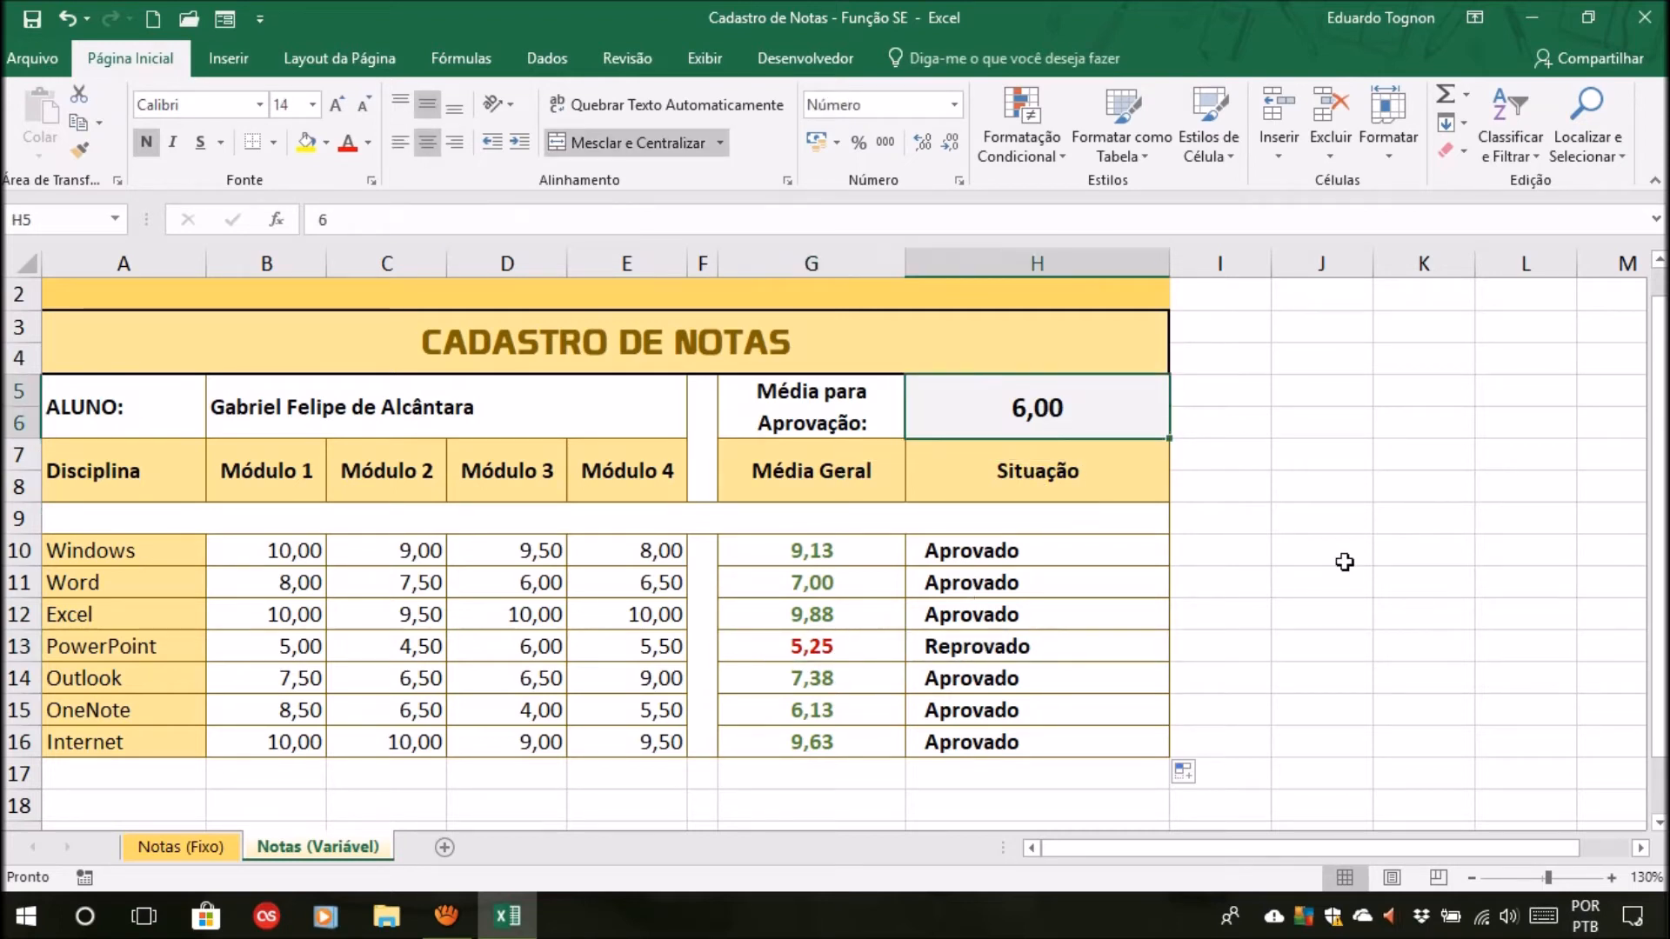
key(BackSpace)
text(7,5)
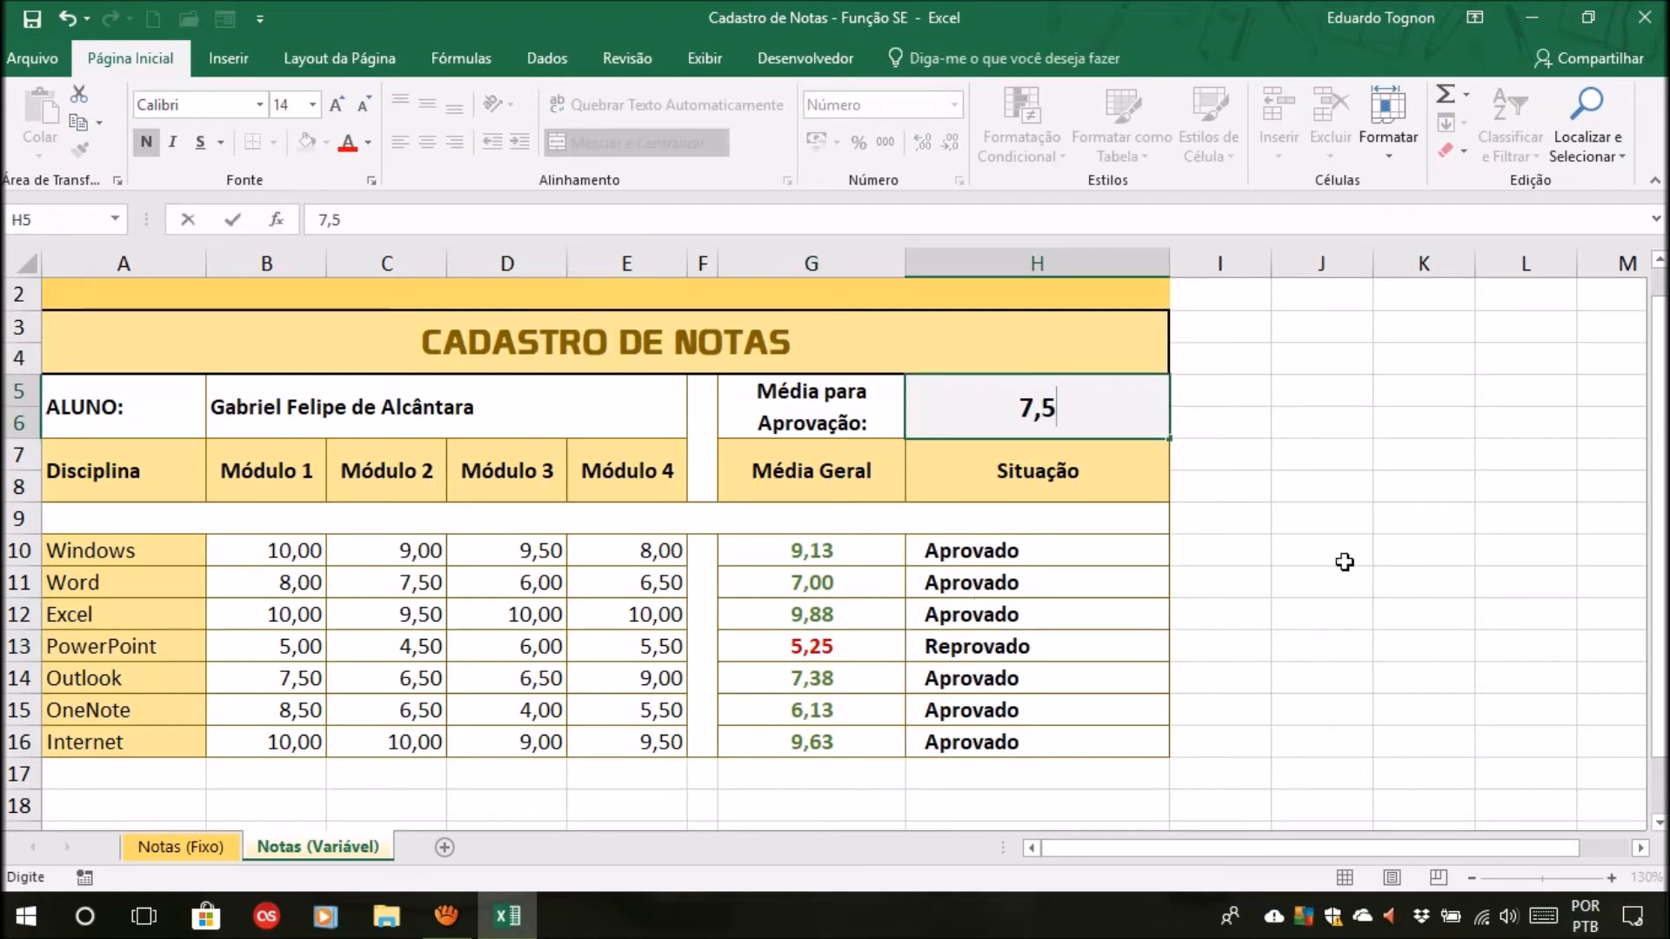
key(Return)
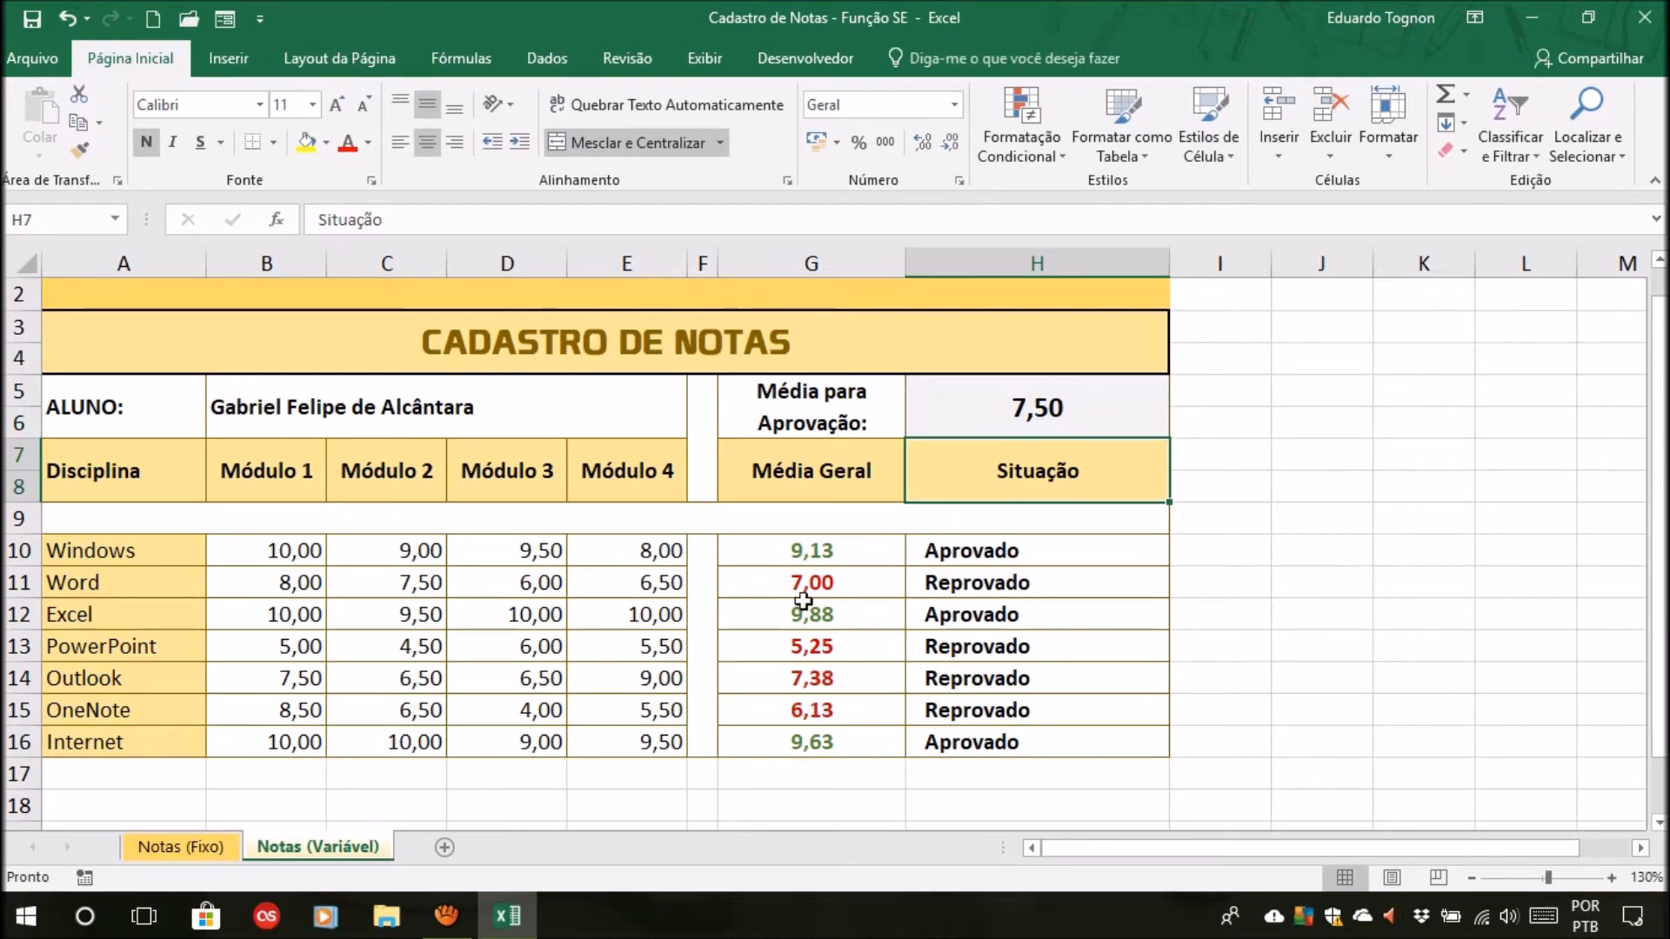
Compare the Média Geral and Situação of Word, Outlook and OneNote with the new passing average, and review the averages in column G
click(821, 583)
click(965, 583)
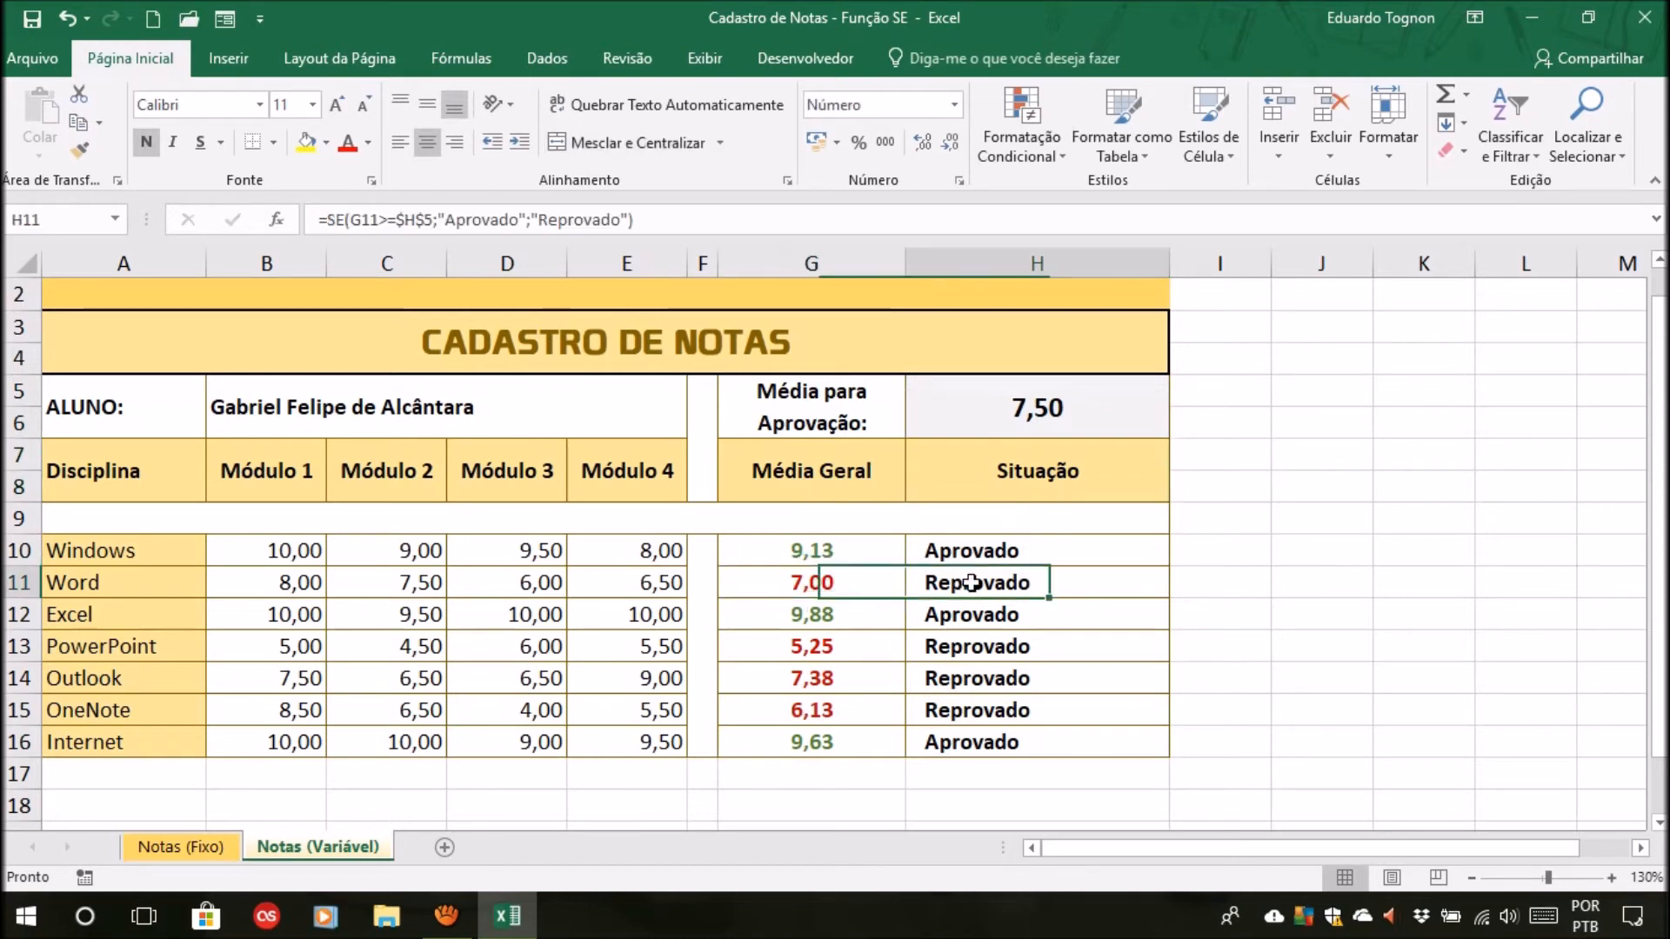
click(828, 682)
click(980, 678)
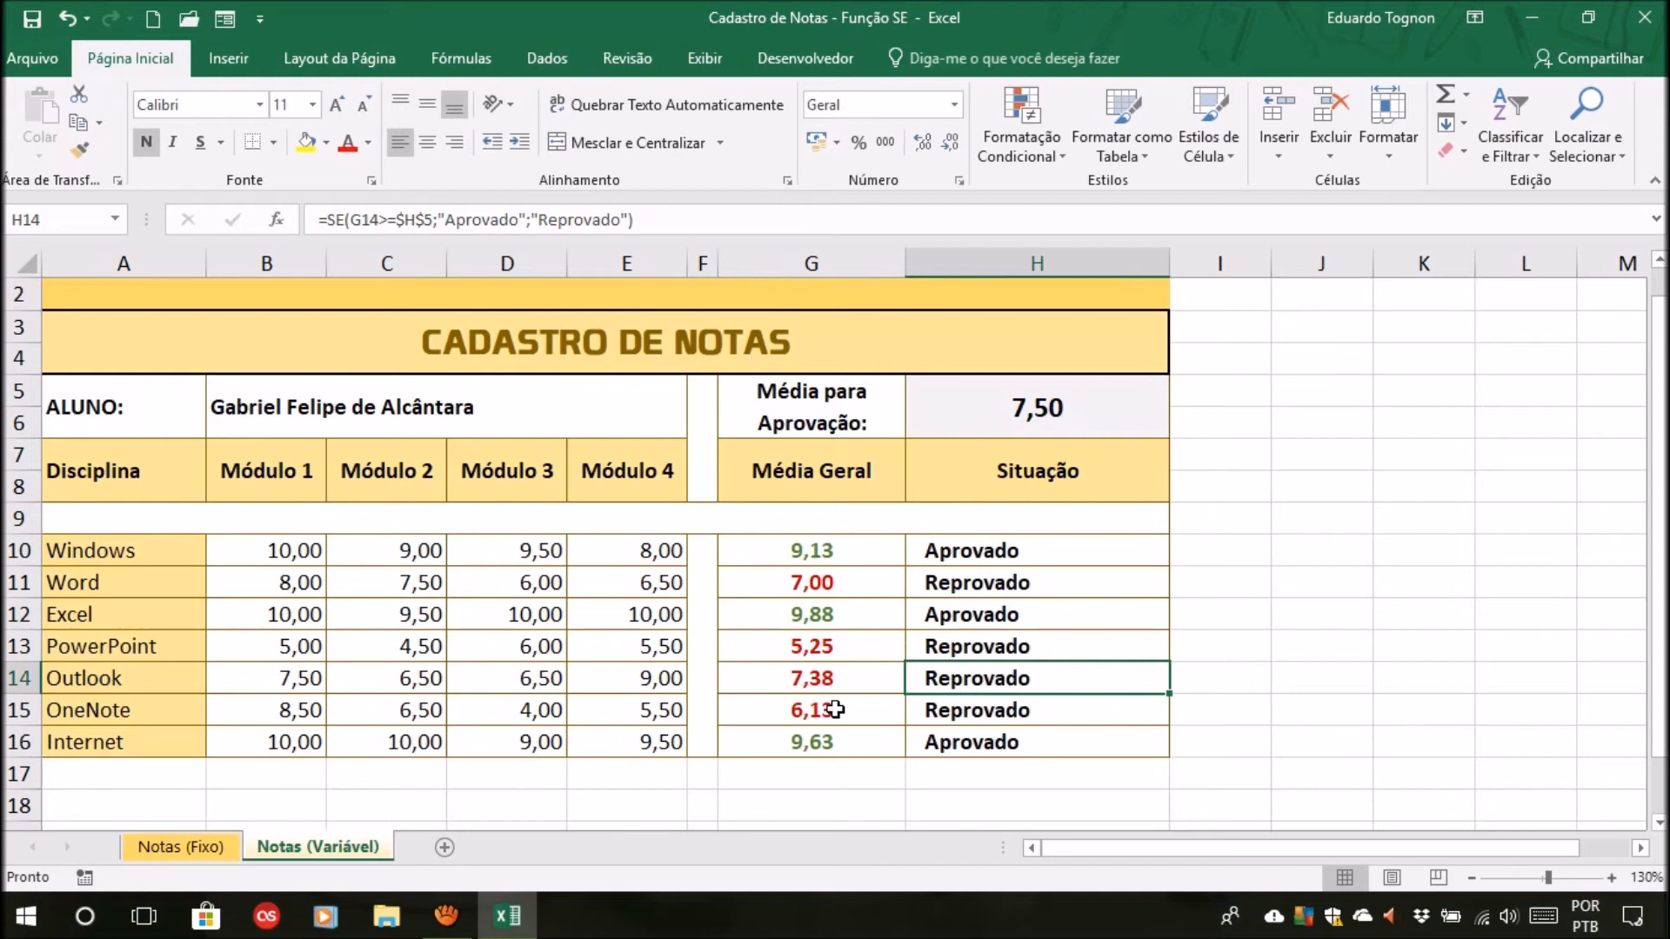
click(870, 711)
click(917, 707)
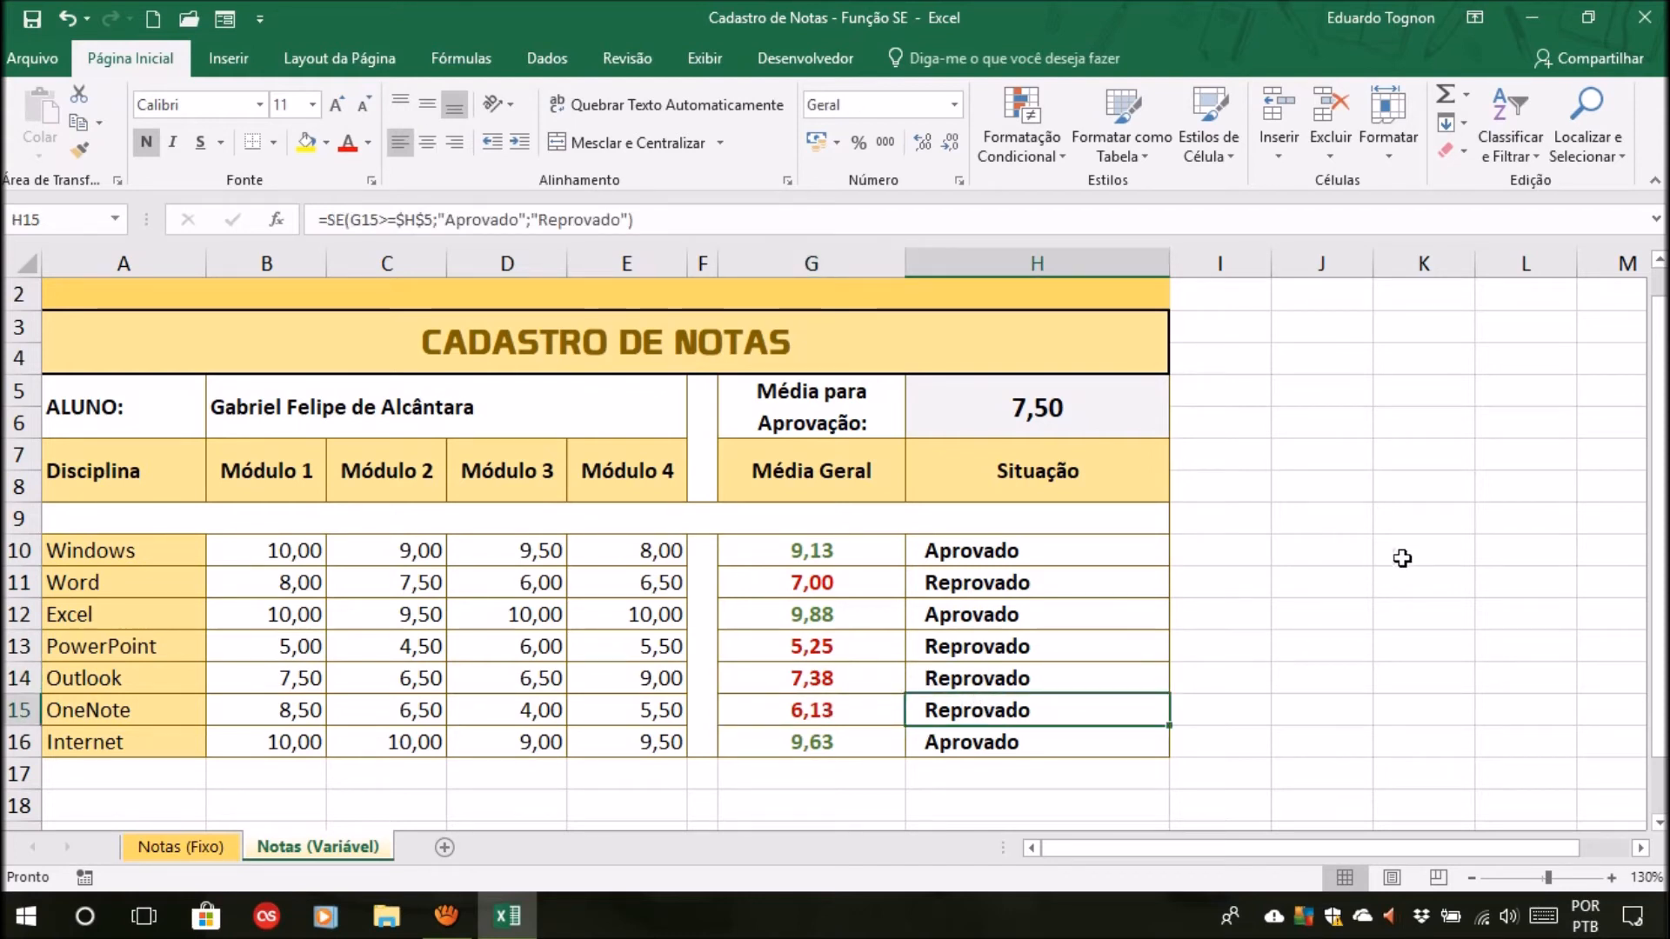
drag(812, 553, 826, 738)
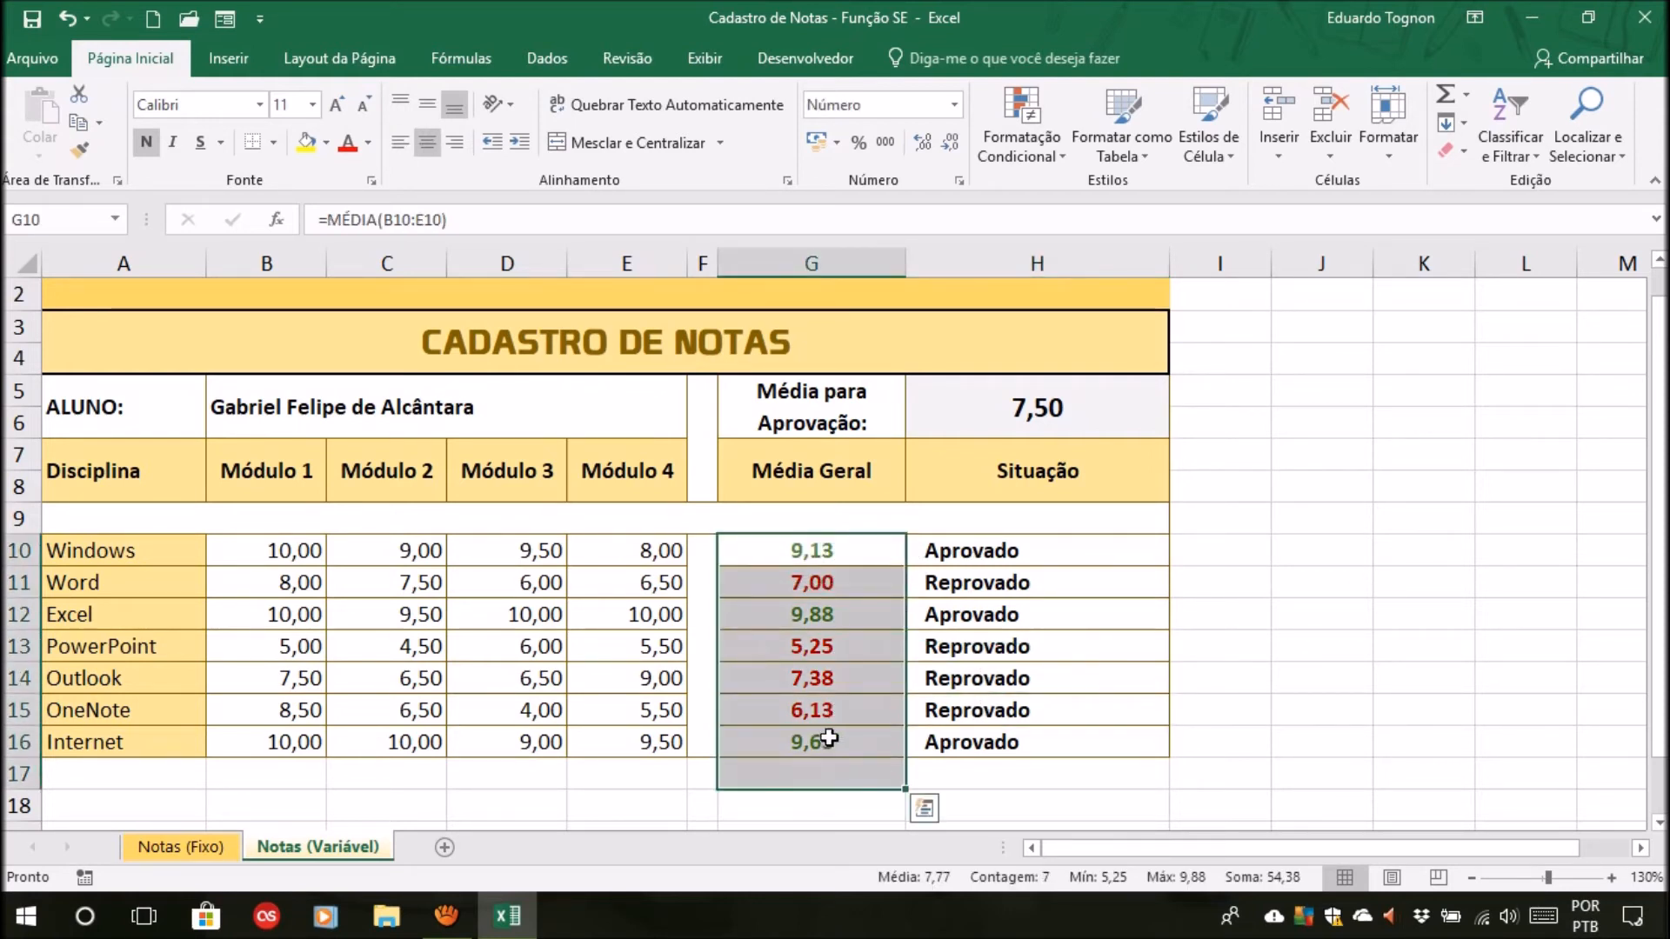
click(817, 652)
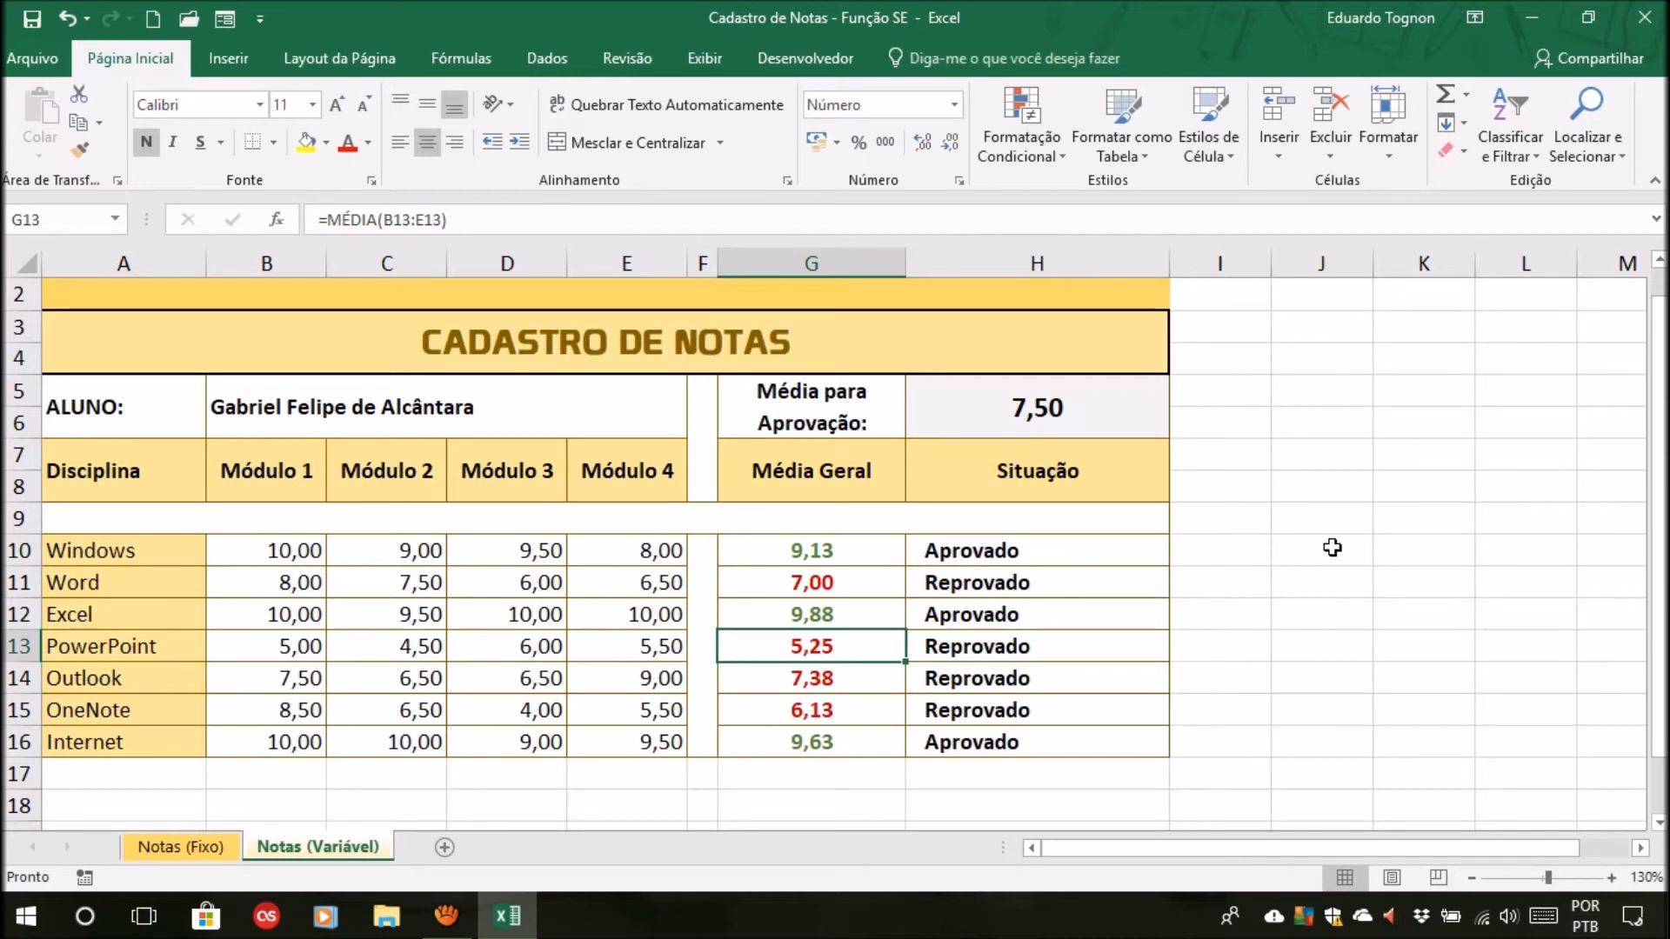